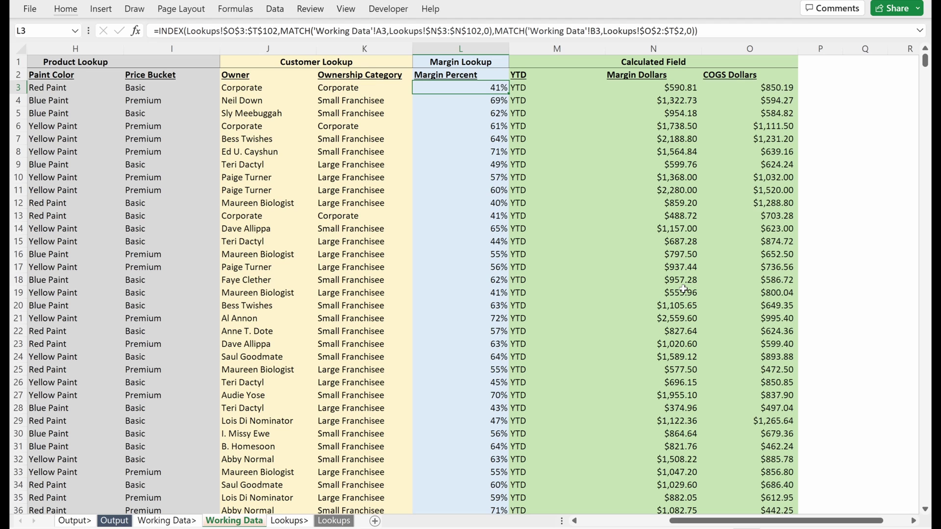
Leave the Margin Percent formula on Working Data and move to the Lookups sheet.
key("Home")
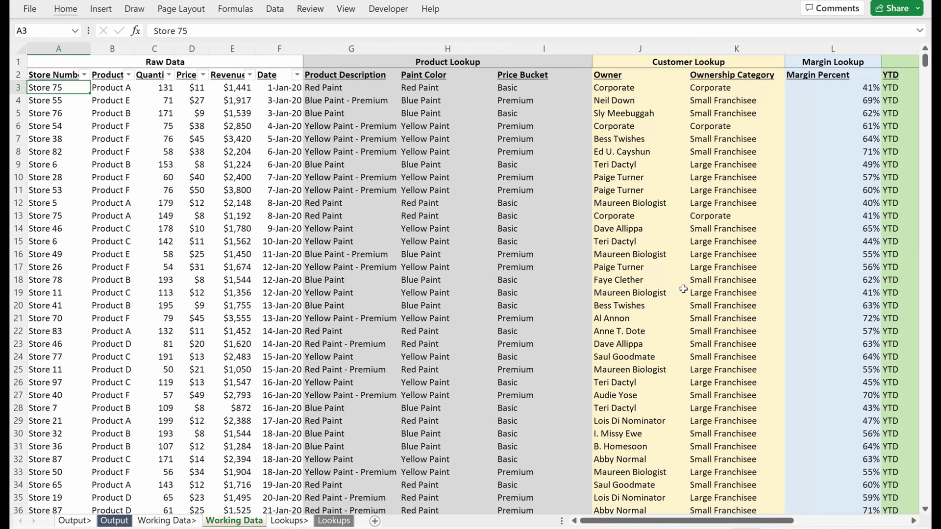
key("Right")
key("Right")
key("Right")
key("Right")
key("Right")
key("Right")
key("Right")
key("Right")
key("Right")
key("Right")
key("Right")
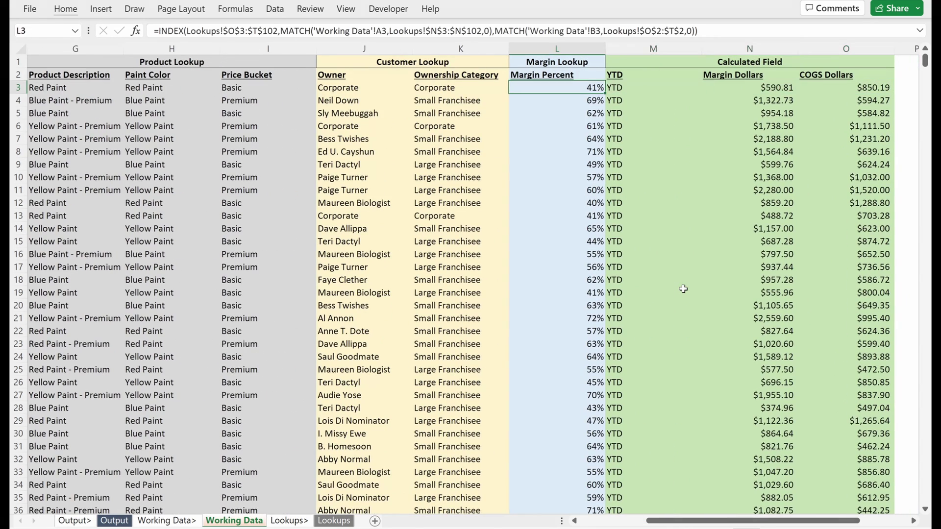
key("ctrl+Page_Down")
key("ctrl+Page_Down")
key("Up")
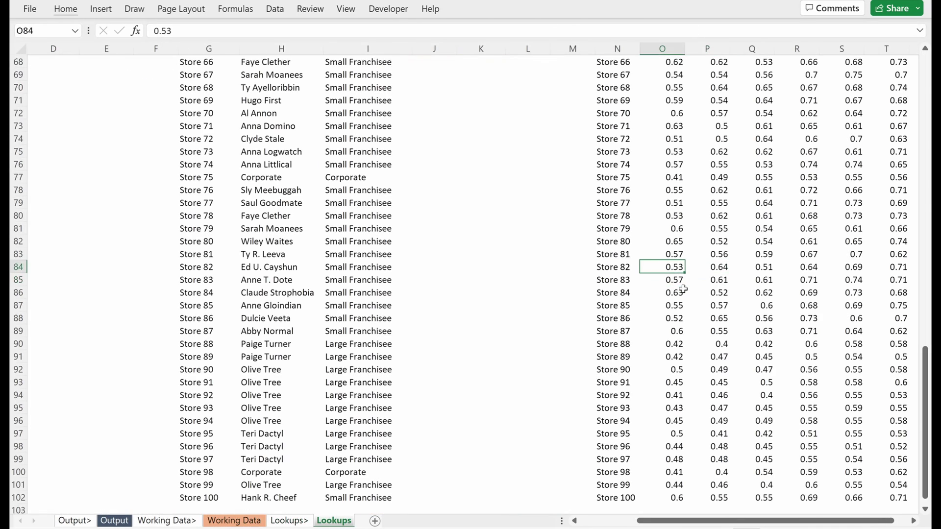
Inspect the Margin Lookup headers and select Store 1's margins for all products.
key("ctrl+Up")
key("Down")
key("Right")
key("Right")
key("Right")
key("Right")
key("Right")
key("Right")
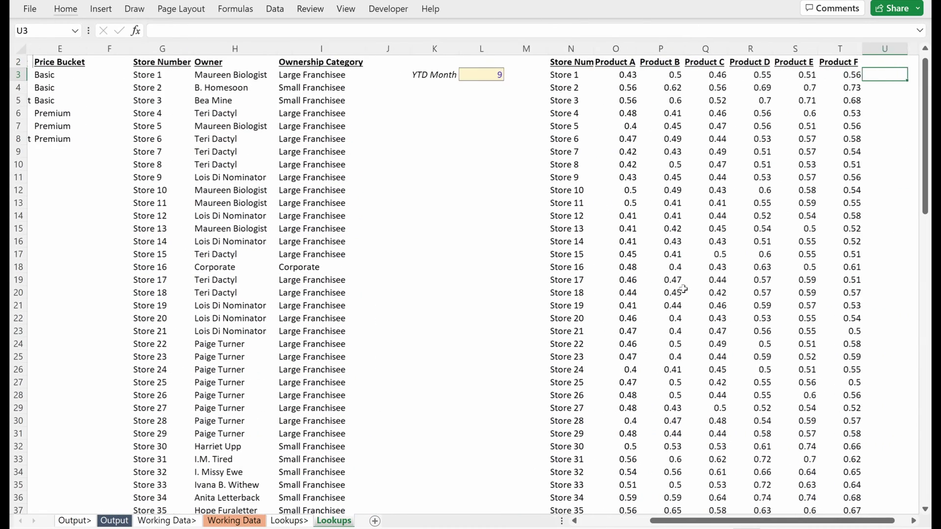
key("Left")
key("Left")
key("Up")
key("ctrl+Left")
key("Down")
key("Right")
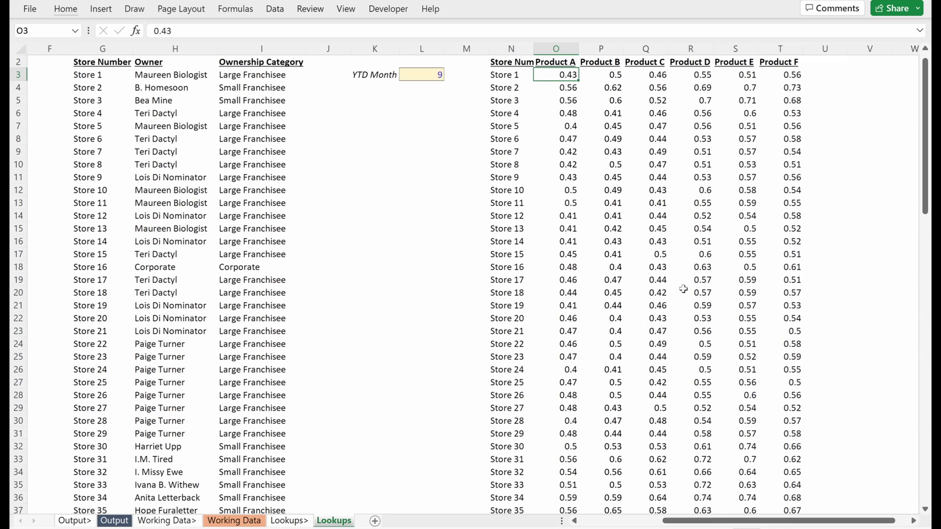
key("ctrl+shift+Right")
Select the Product A–F headers, then the Store 1 and Store 2 margin rows.
key("Up")
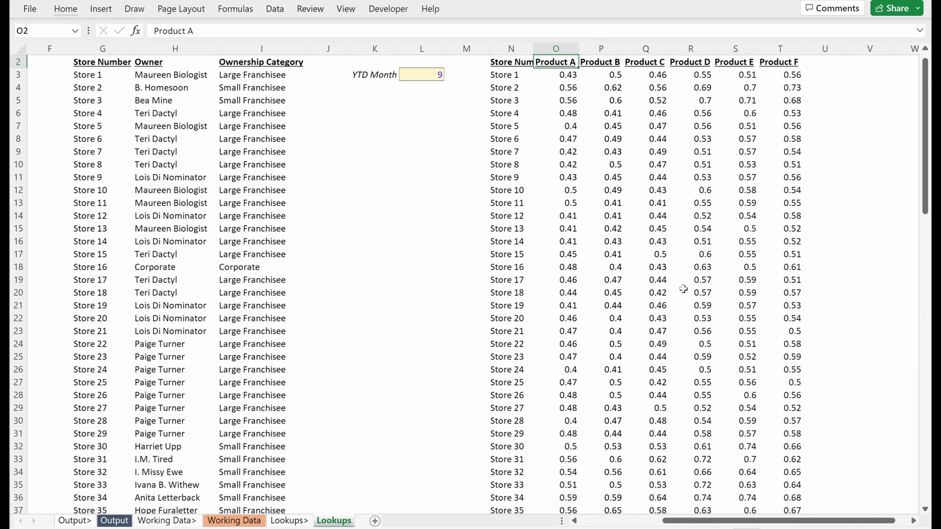
key("ctrl+shift+Right")
key("Down")
key("Left")
key("ctrl+shift+Right")
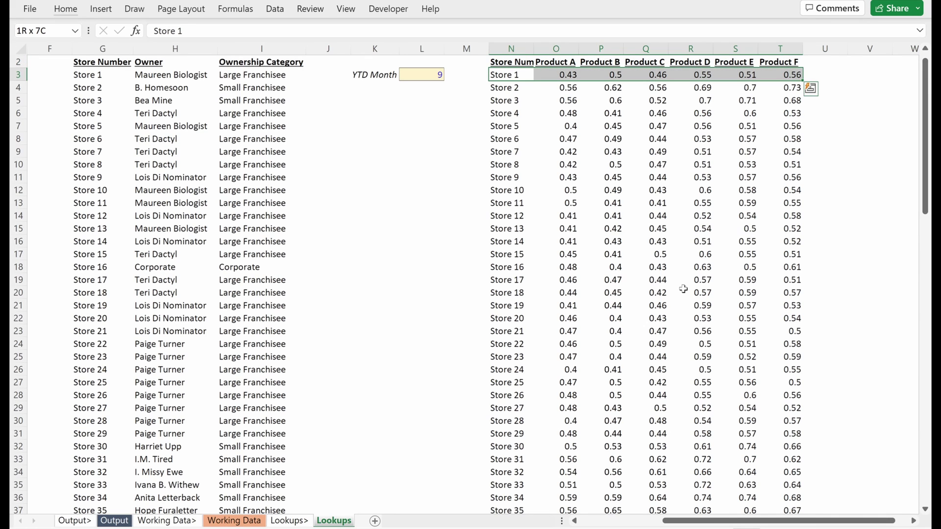
key("Right")
key("ctrl+shift+Right")
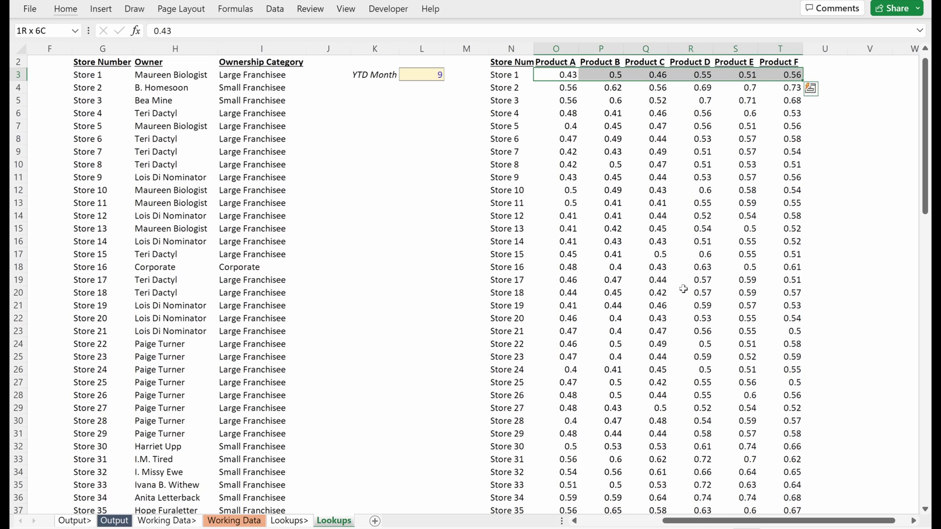
key("Down")
key("ctrl+shift+Right")
Return to the Store Number header and check the Product A margin column.
key("Left")
key("Down")
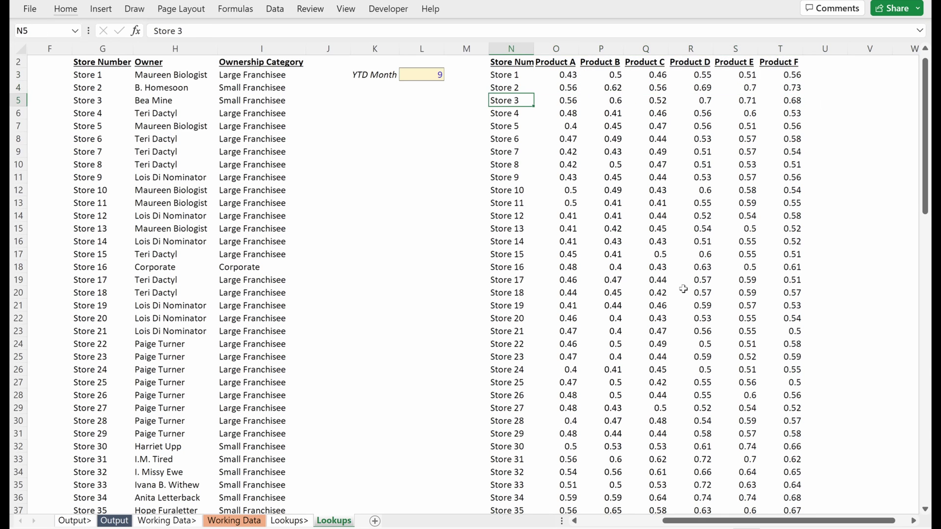
key("ctrl+Up")
key("Down")
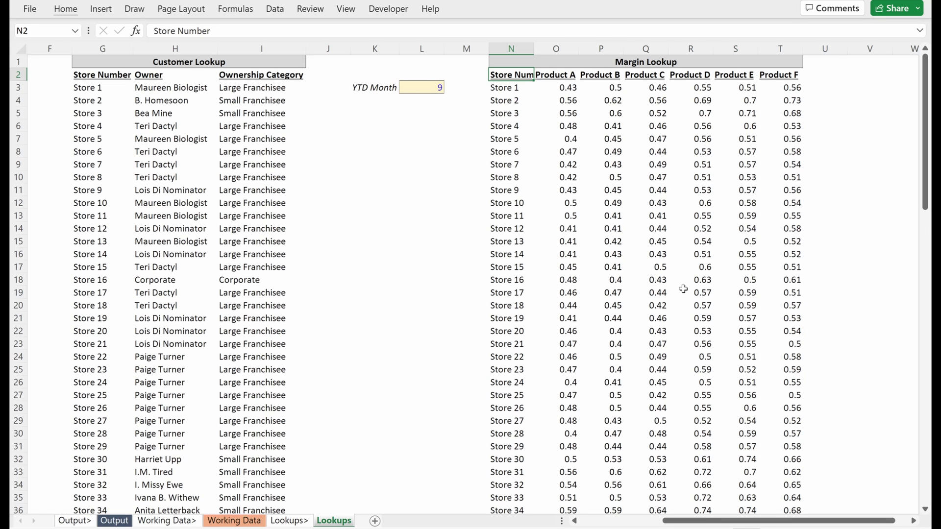
key("Right")
key("Down")
key("shift+Down")
key("shift+Down")
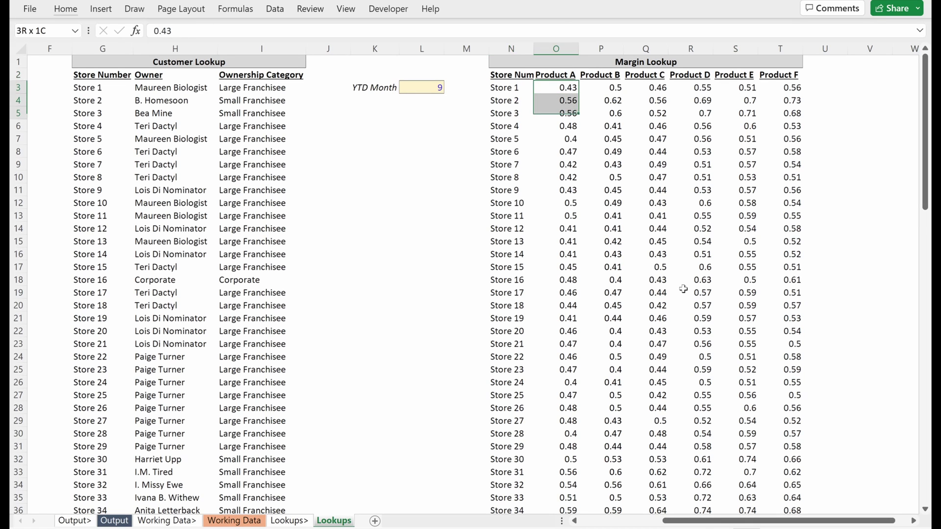
key("shift+Down")
key("Up")
Insert a PivotTable from the N2:T102 margin table on a new sheet.
key("alt")
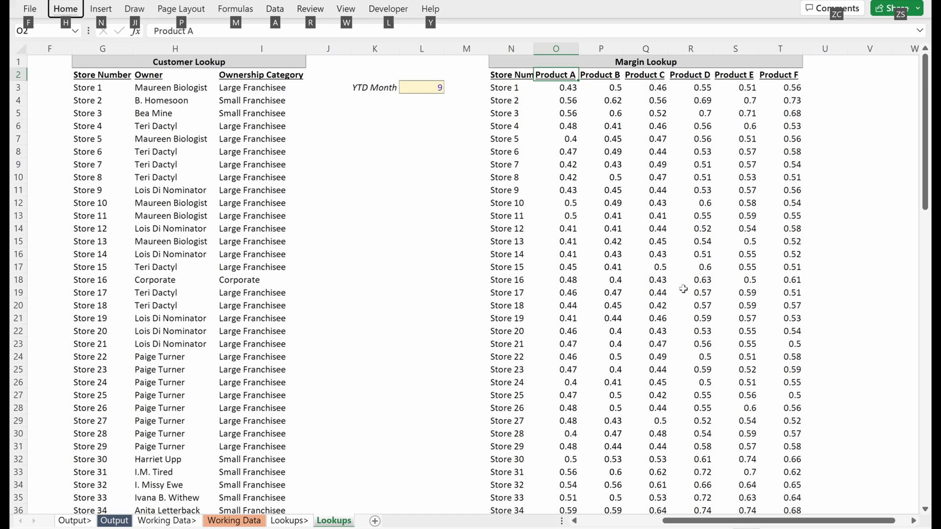
key("n")
key("v")
key("t")
key("Return")
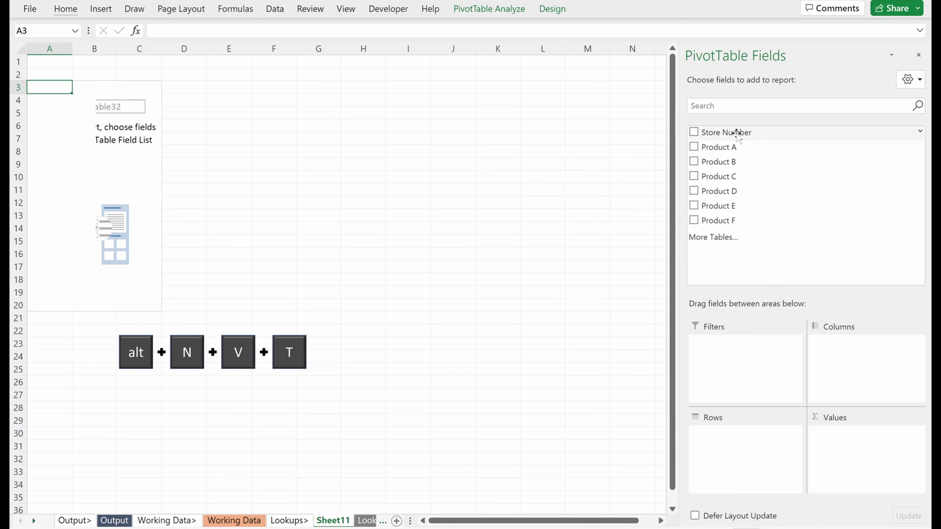
Put Store Number in Rows and Product A through Product F in Values.
left_click_drag(733, 132, 759, 342)
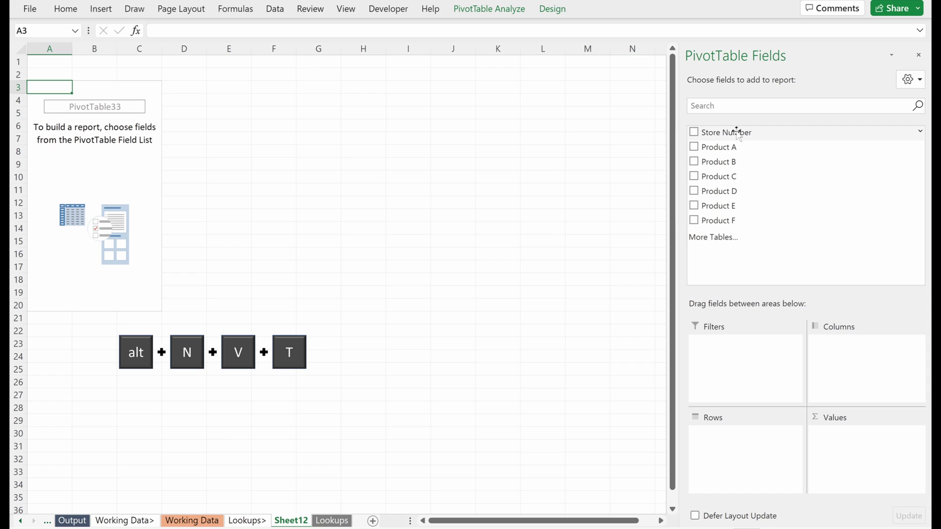
left_click_drag(736, 131, 752, 451)
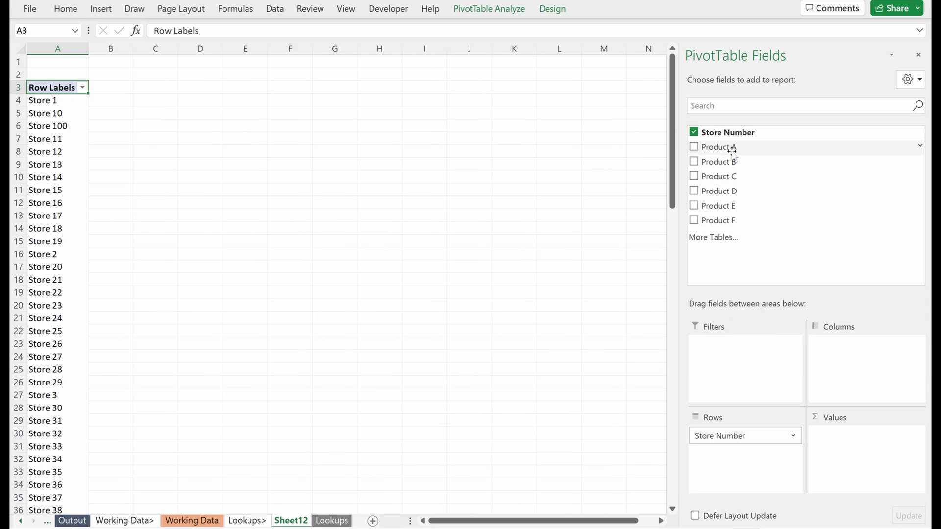
left_click_drag(731, 147, 880, 473)
left_click_drag(719, 162, 848, 459)
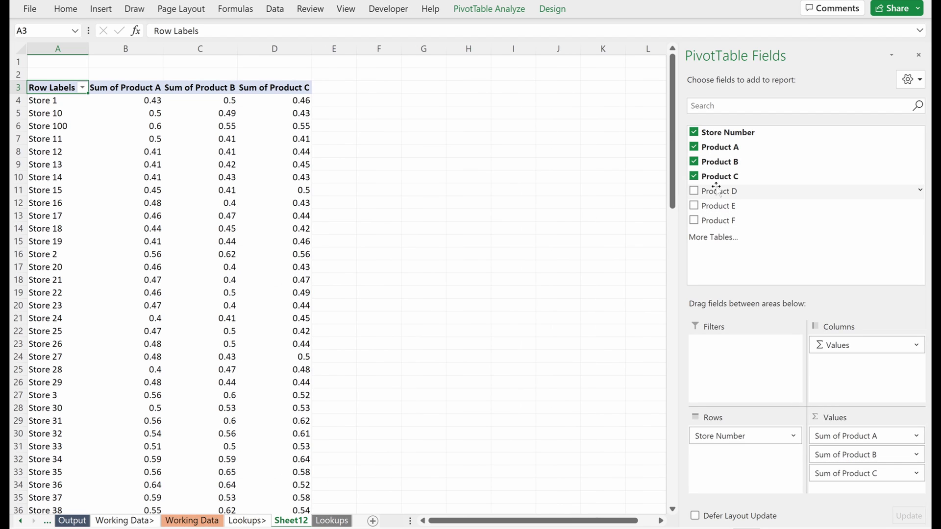
left_click_drag(706, 191, 865, 488)
left_click_drag(718, 206, 847, 459)
left_click_drag(725, 219, 890, 502)
left_click(255, 240)
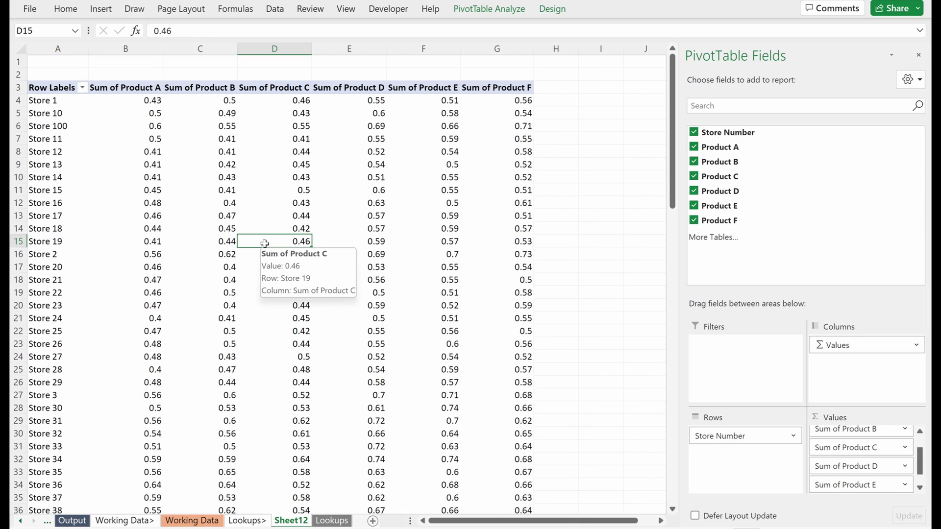
key("ctrl+Page_Down")
key("Down")
key("ctrl+shift+Down")
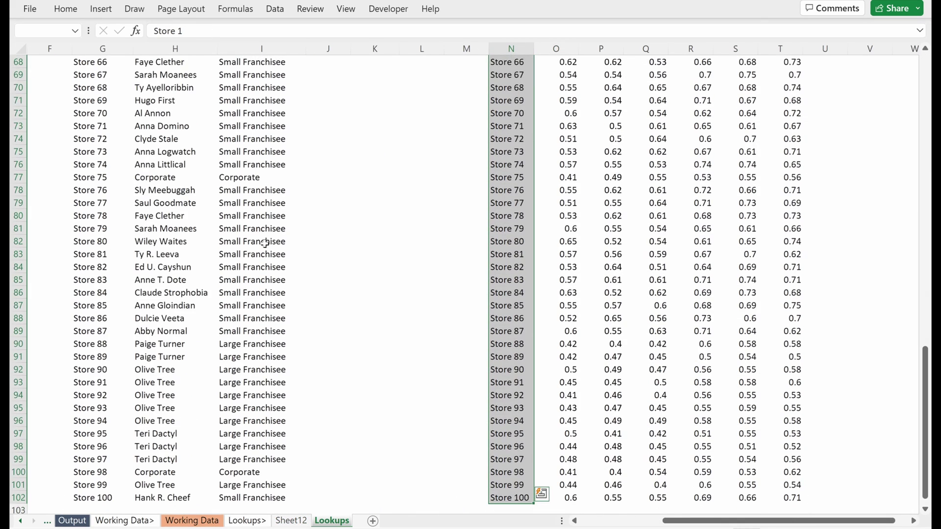
key("Up")
key("Right")
key("ctrl+shift+Right")
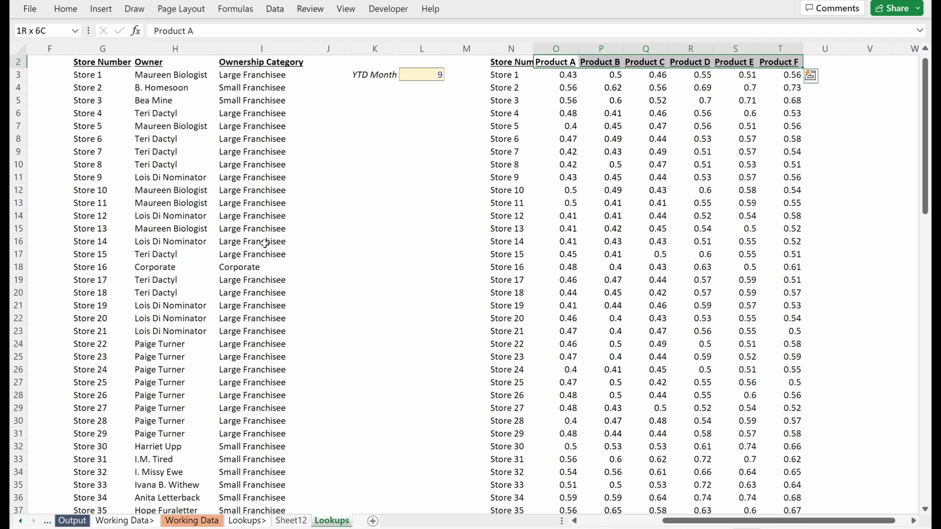
key("ctrl+Page_Up")
key("Down")
key("Left")
key("Left")
key("Left")
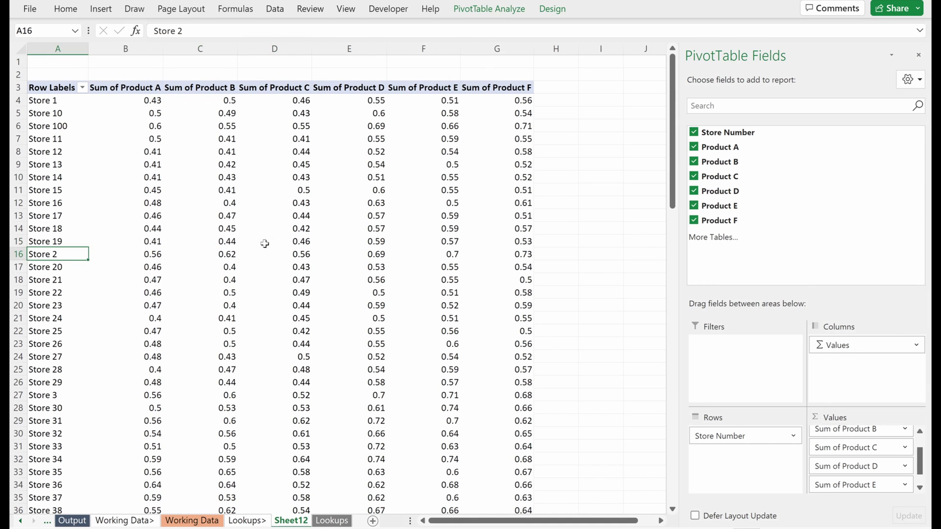
key("ctrl+Up")
key("Down")
key("ctrl+shift+Down")
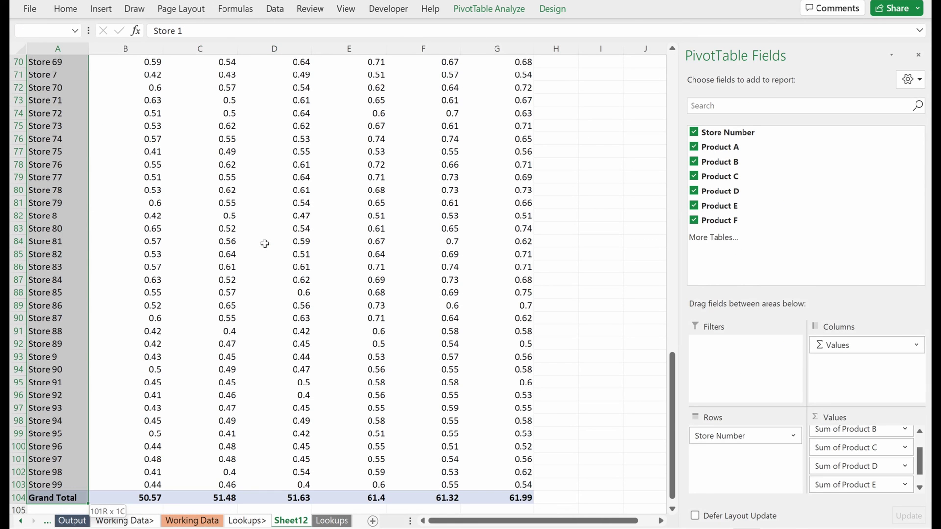
key("shift+Up")
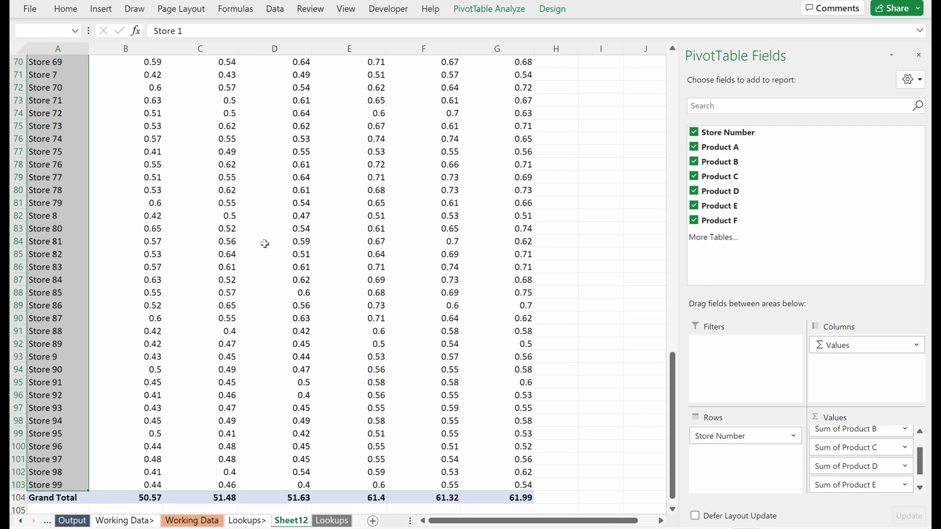
key("Up")
key("Down")
key("Right")
key("ctrl+shift+Right")
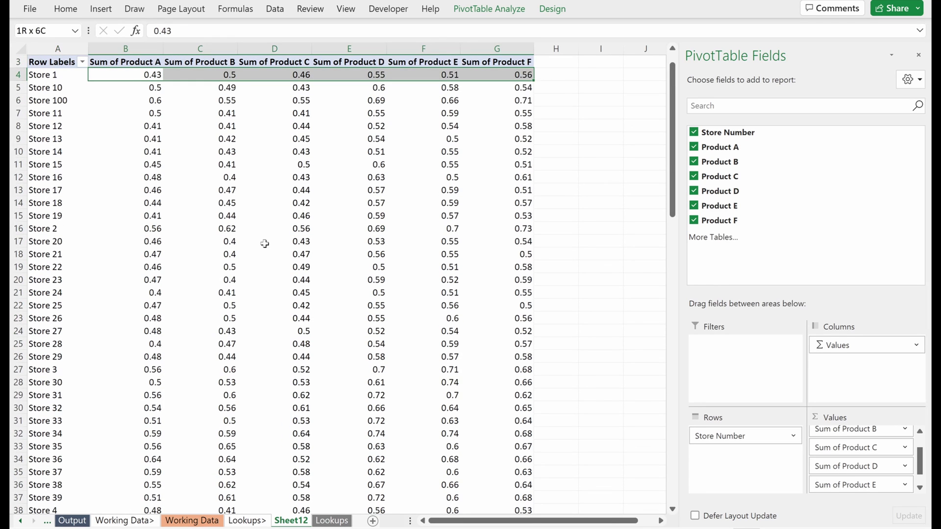
left_click(416, 181)
scroll(451, 141, "up", 1)
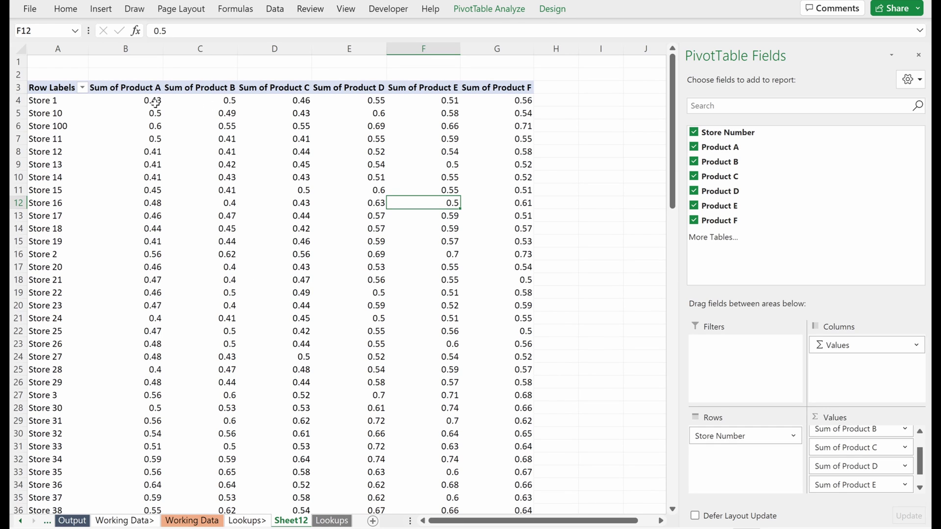
left_click_drag(156, 104, 156, 265)
left_click(201, 164)
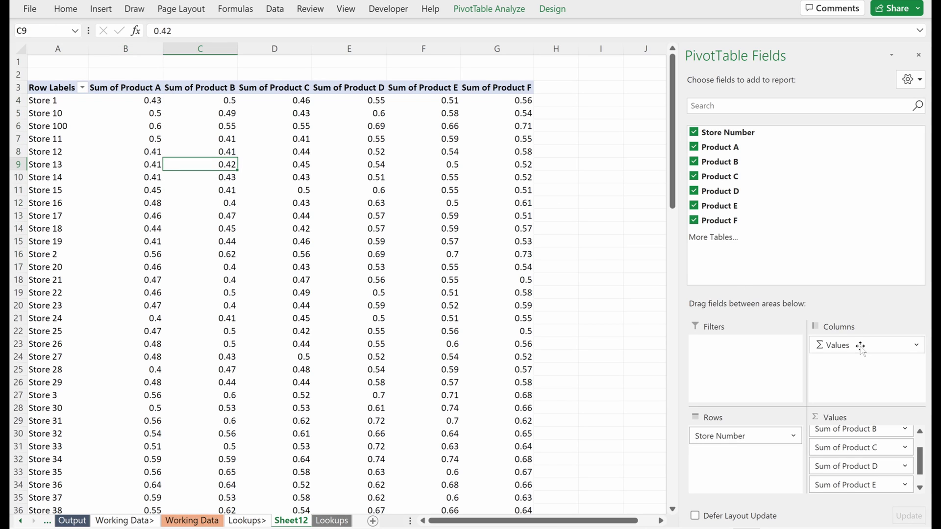
left_click_drag(860, 346, 750, 461)
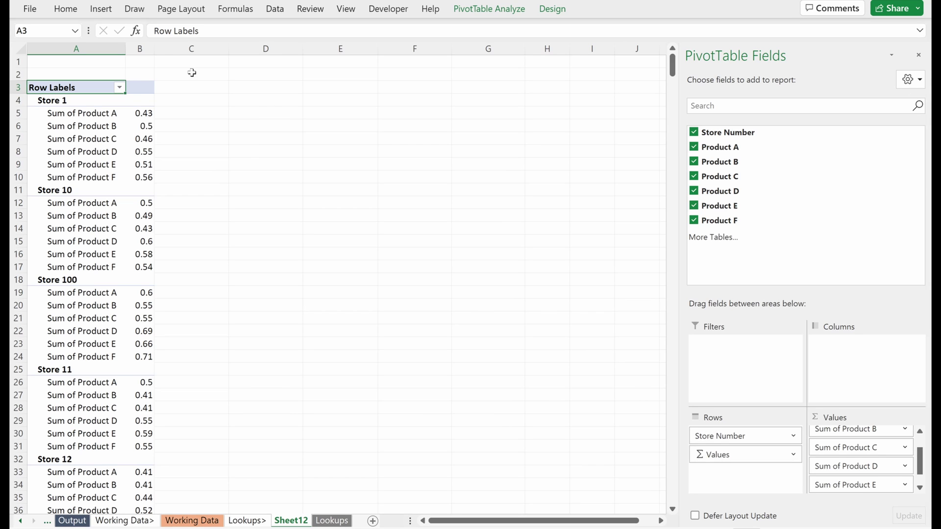
left_click_drag(145, 114, 147, 268)
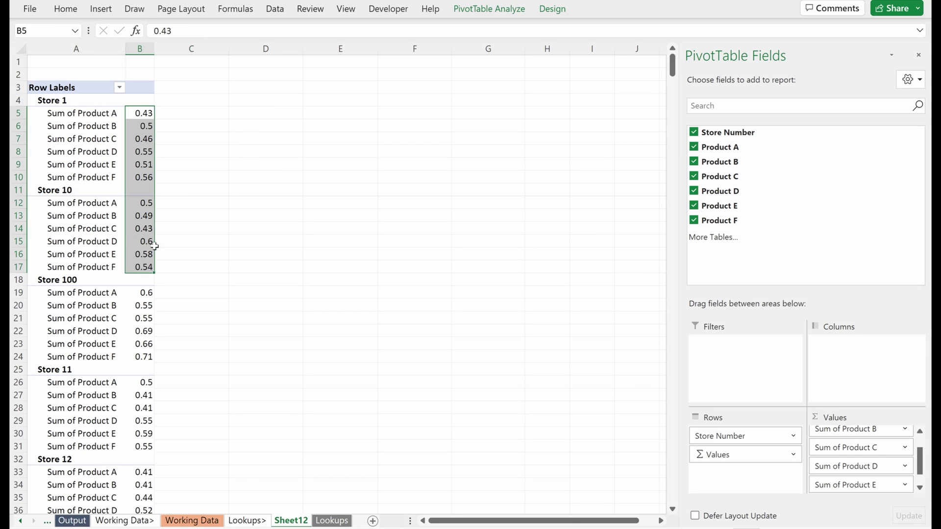
left_click_drag(181, 106, 494, 115)
mouse_move(145, 115)
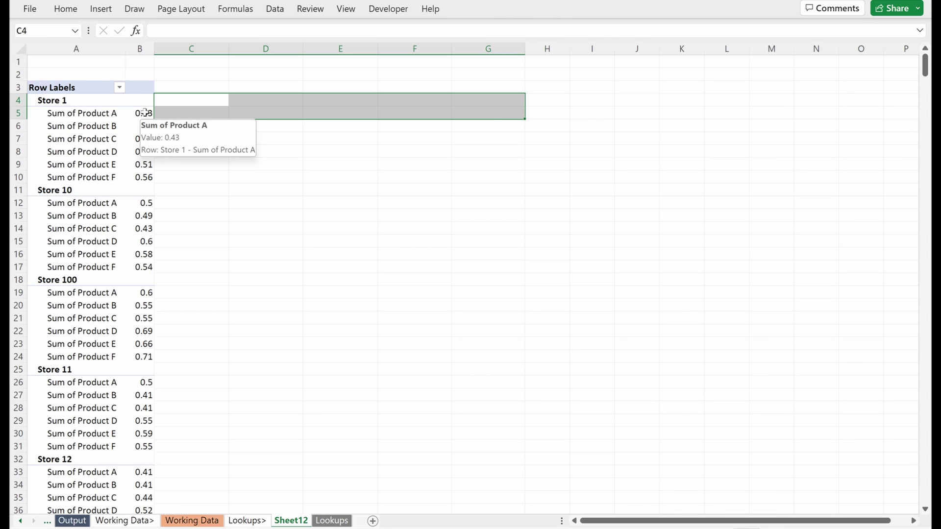
left_click(146, 113)
left_click_drag(88, 101, 94, 360)
left_click(98, 326)
left_click(147, 242)
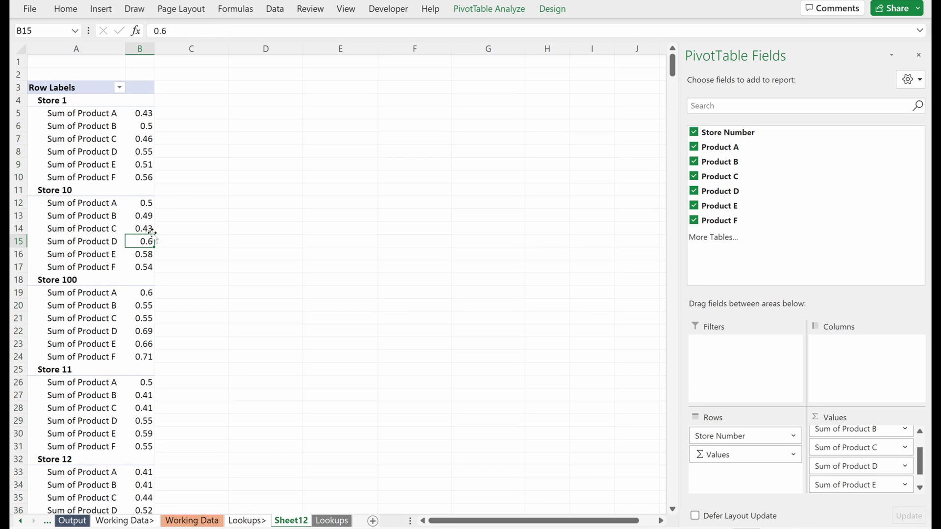
Switch the Sheet12 PivotTable report layout to Tabular Form.
left_click(557, 11)
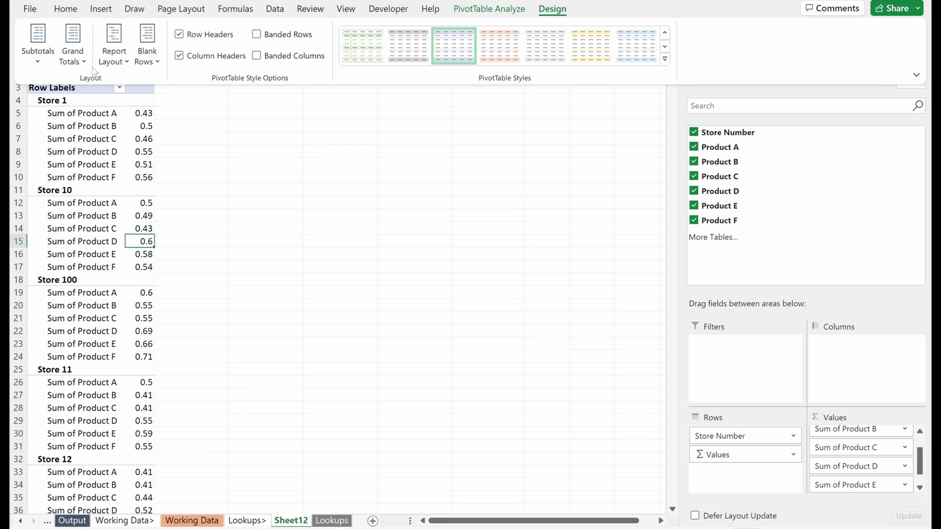
left_click(118, 58)
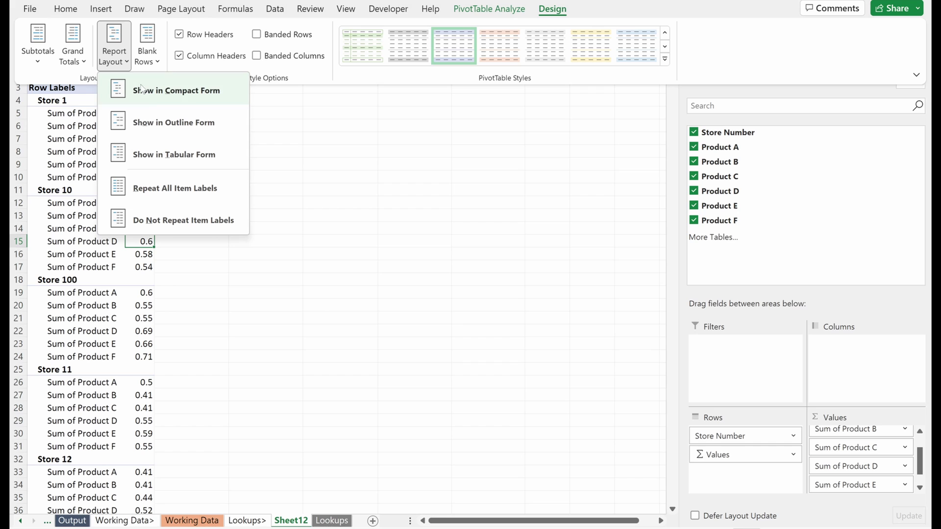
left_click(172, 156)
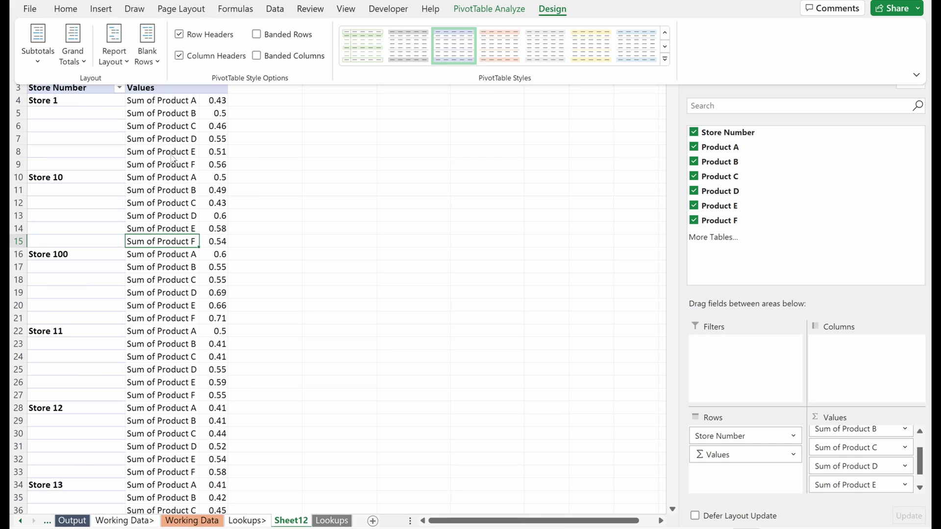
Turn on Repeat All Item Labels so each row shows its store number.
left_click(122, 59)
left_click(152, 193)
left_click_drag(90, 104, 164, 169)
left_click(268, 103)
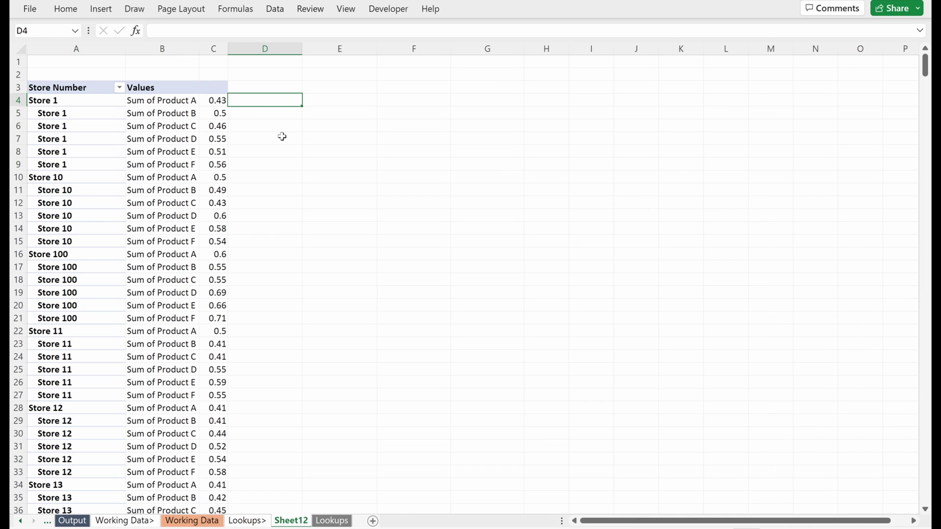
Enter =CONCAT(A4,B4) in D4 to join the store and product labels.
type("=concat")
key("Tab")
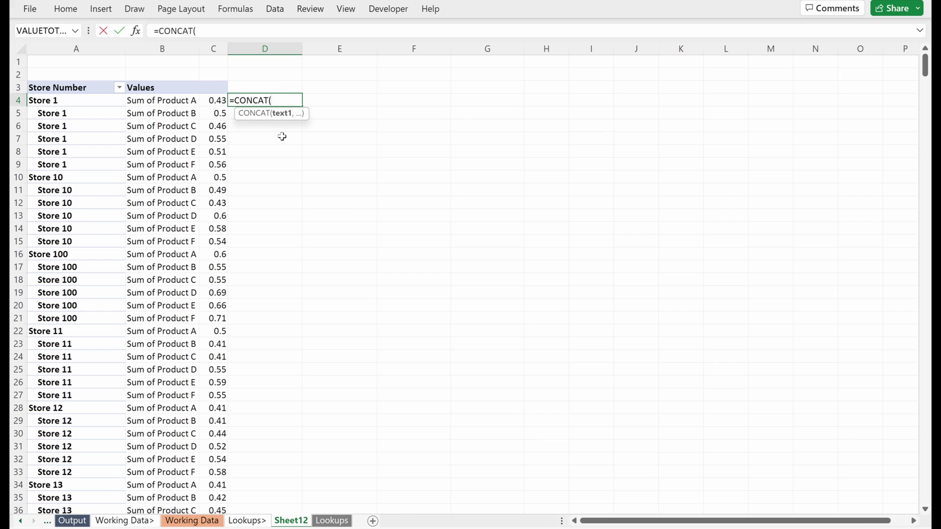
key("Left")
key("Left")
key("Left")
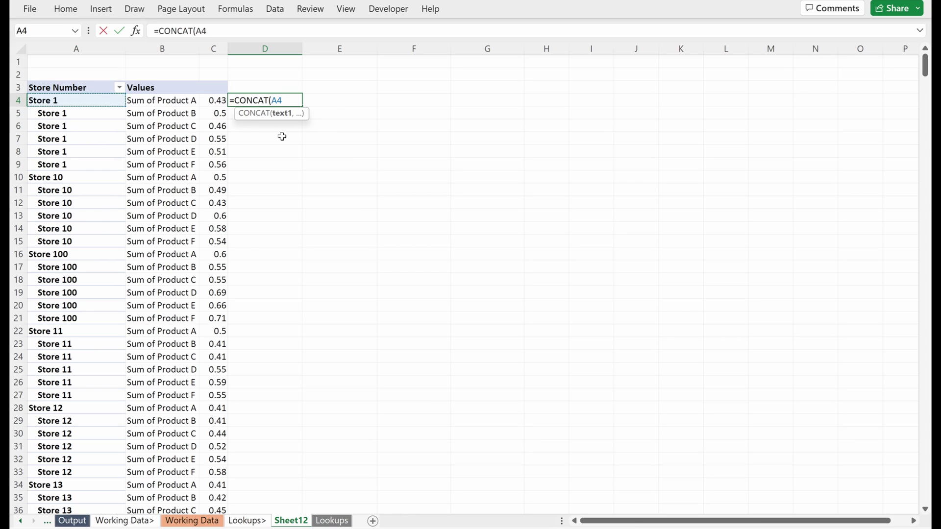
type(",")
key("Left")
key("Left")
key("Return")
Fill the CONCAT key formula down column D to the totals row.
key("Up")
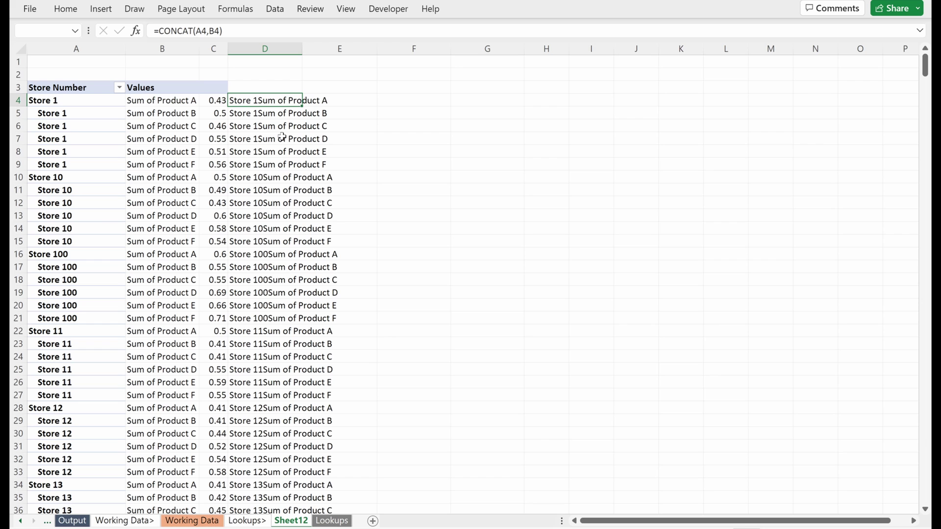
key("ctrl+shift+Down")
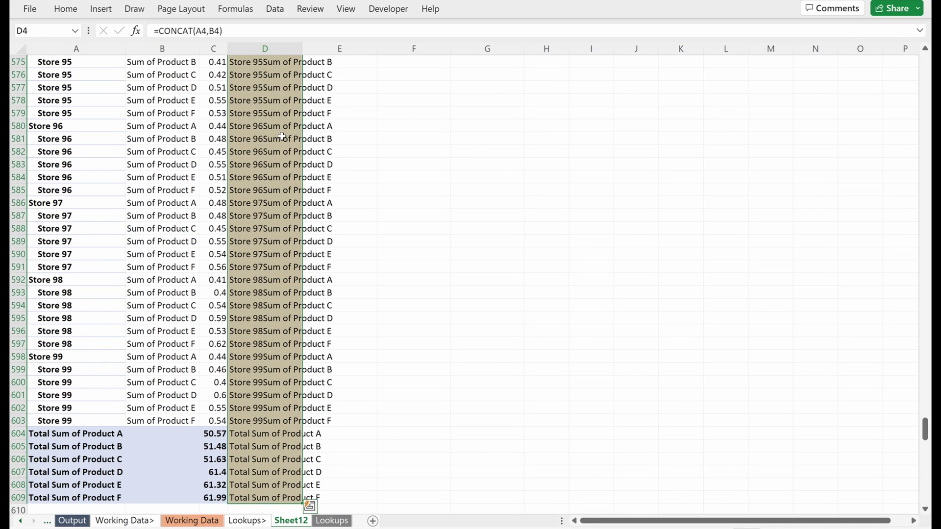
scroll(254, 157, "up", 20)
scroll(255, 158, "up", 4)
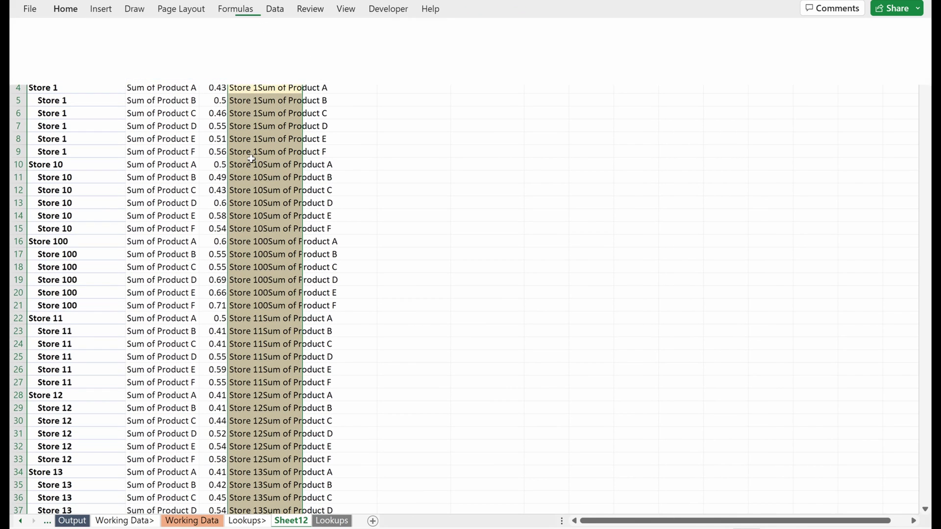
key("shift+BackSpace")
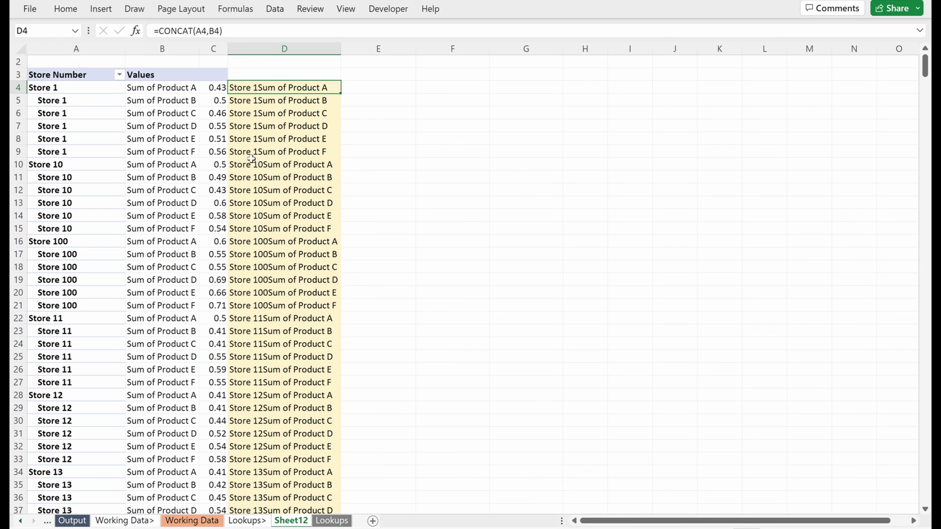
Copy the Margin Percent column into column P and rename its header Margin Percent2.
key("ctrl+Page_Up")
key("ctrl+Page_Up")
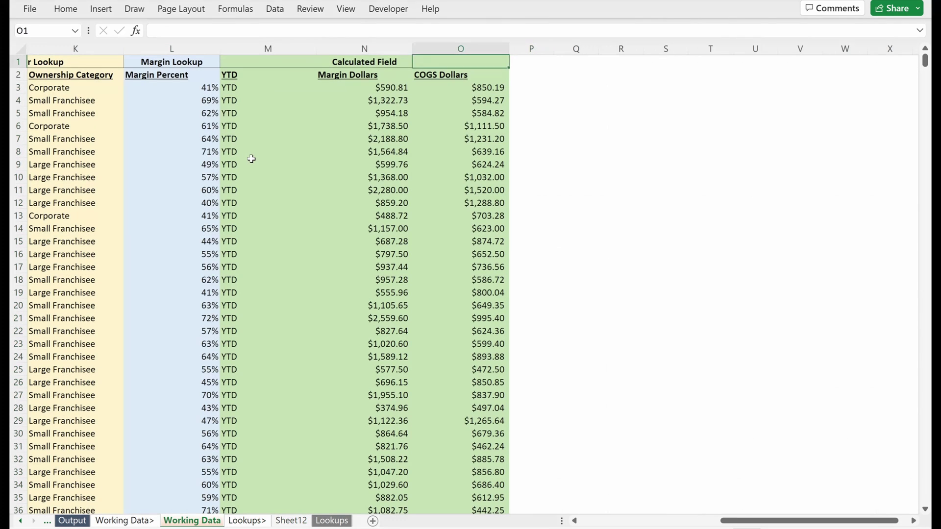
key("Left")
key("Left")
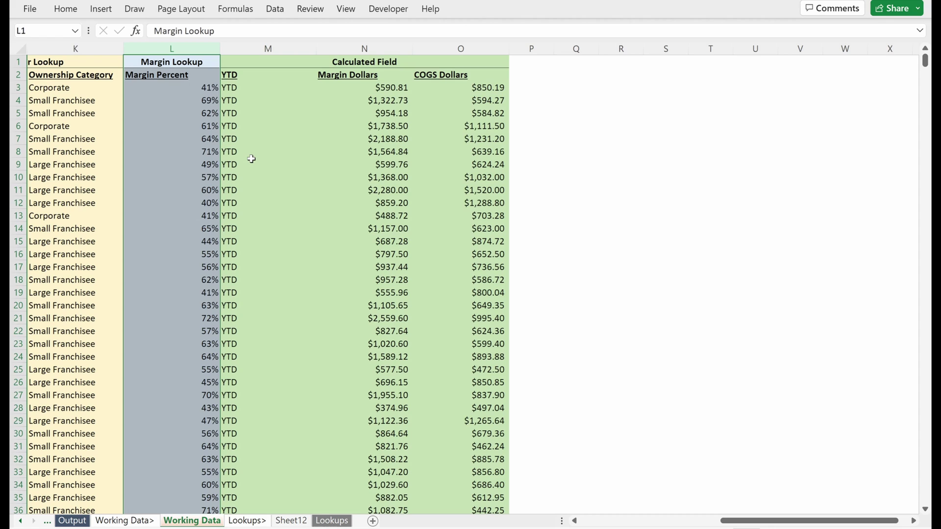
key("ctrl+c")
key("Right")
key("Right")
key("ctrl+v")
key("Right")
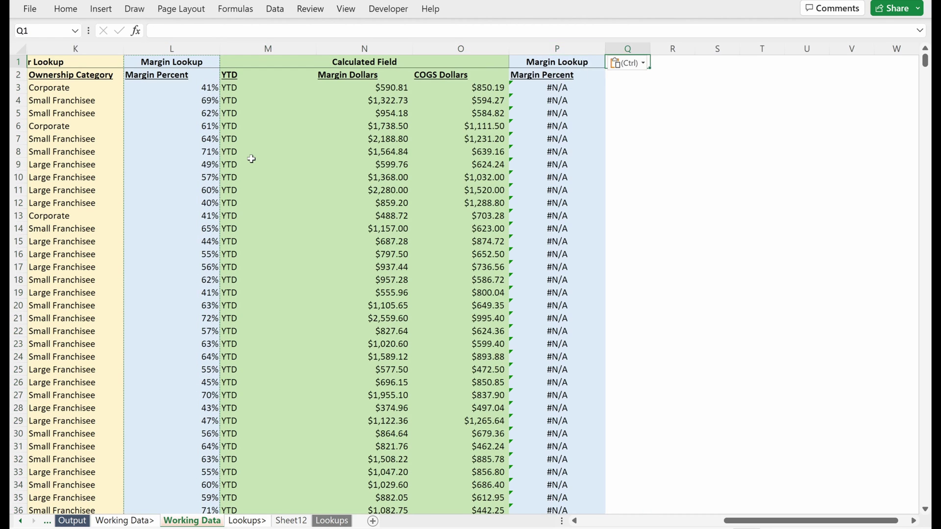
key("Left")
key("Down")
key("F2")
type("2")
key("Return")
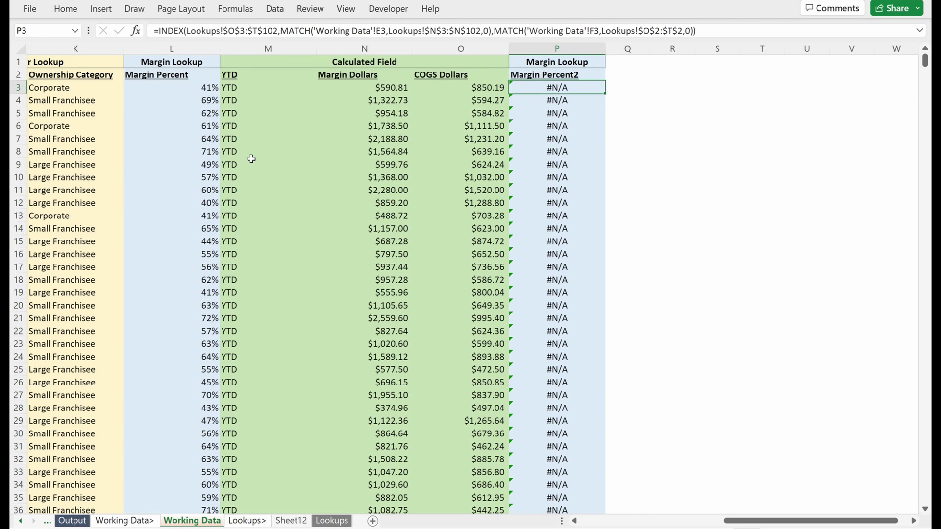
Start a SUMIFS in P3 with Sheet12's column C pivot values as the absolute sum range.
type("=sumifs")
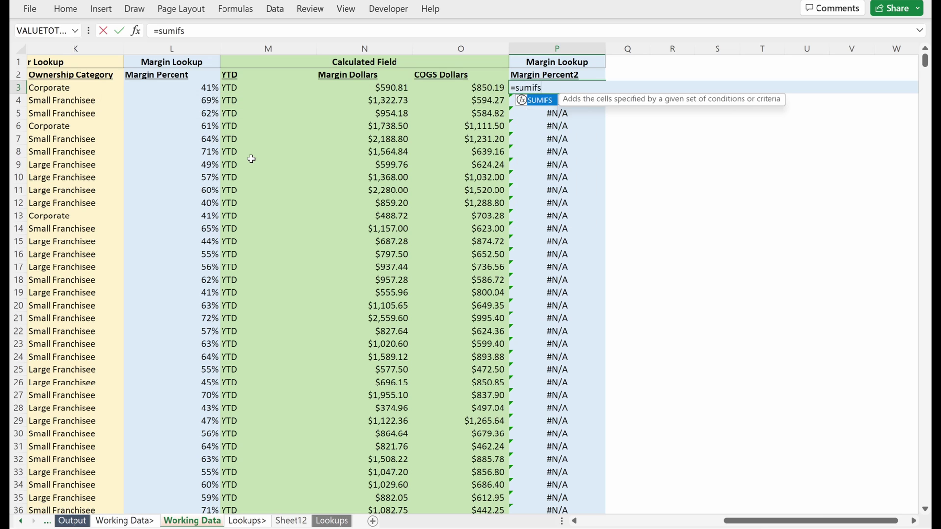
key("Tab")
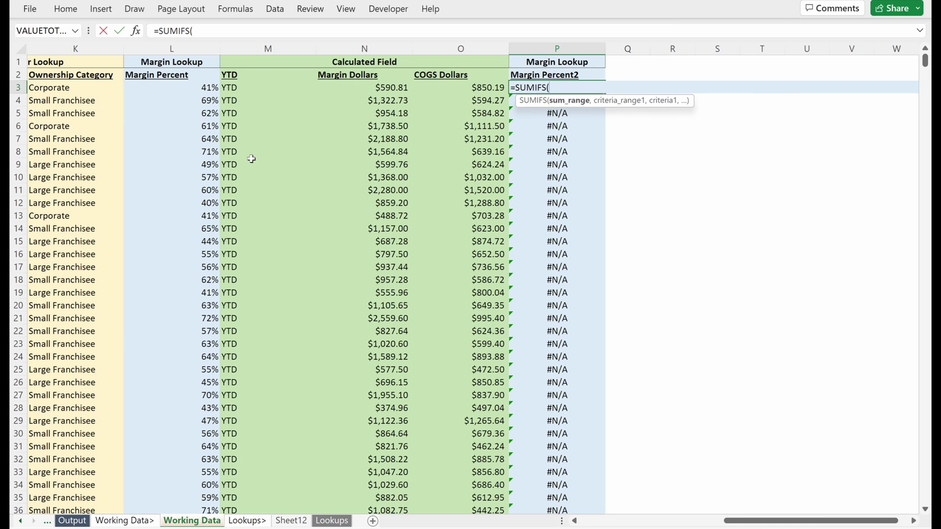
key("ctrl+Page_Down")
key("ctrl+Page_Down")
key("Down")
key("Down")
key("Right")
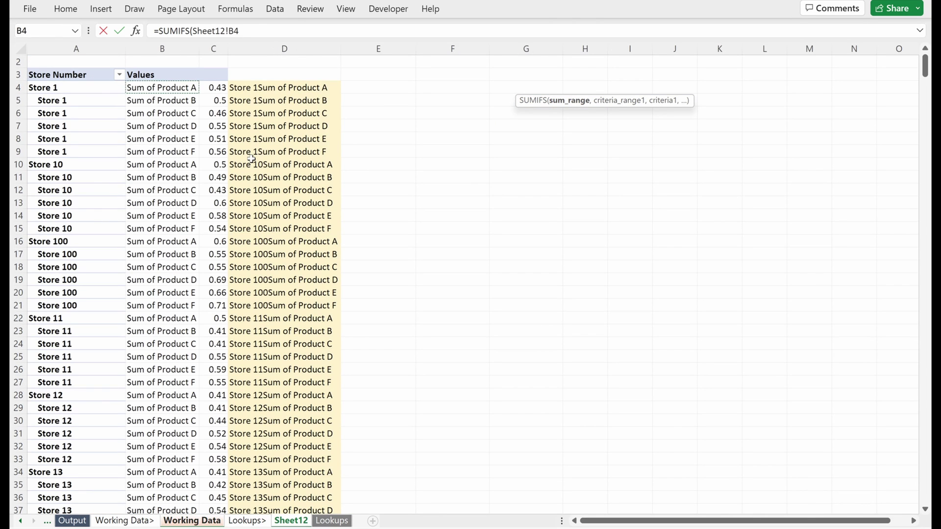
key("Right")
key("ctrl+shift+Down")
key("shift+Up")
key("shift+Up")
key("shift+Up")
key("shift+Up")
key("shift+Up")
key("shift+Up")
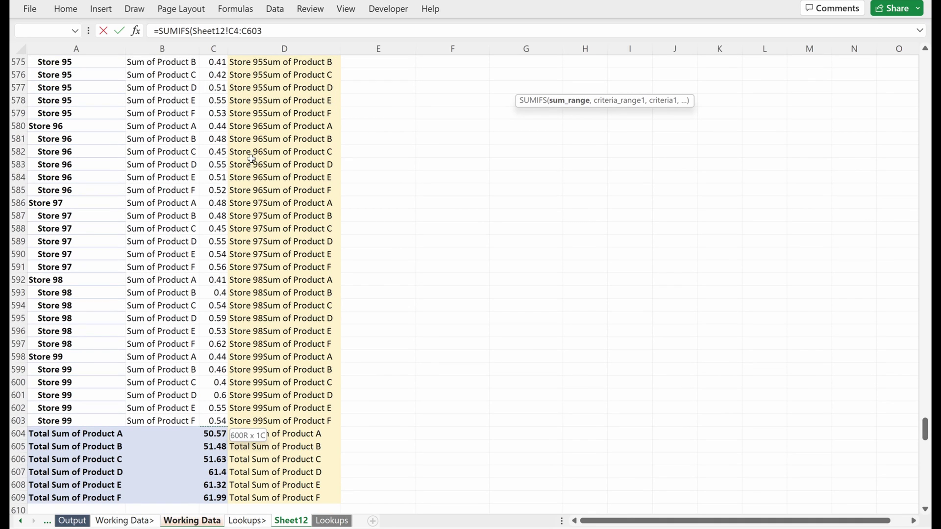
key("F4")
Add Sheet12 key cells D4:D603 as the absolute criteria range.
type(",")
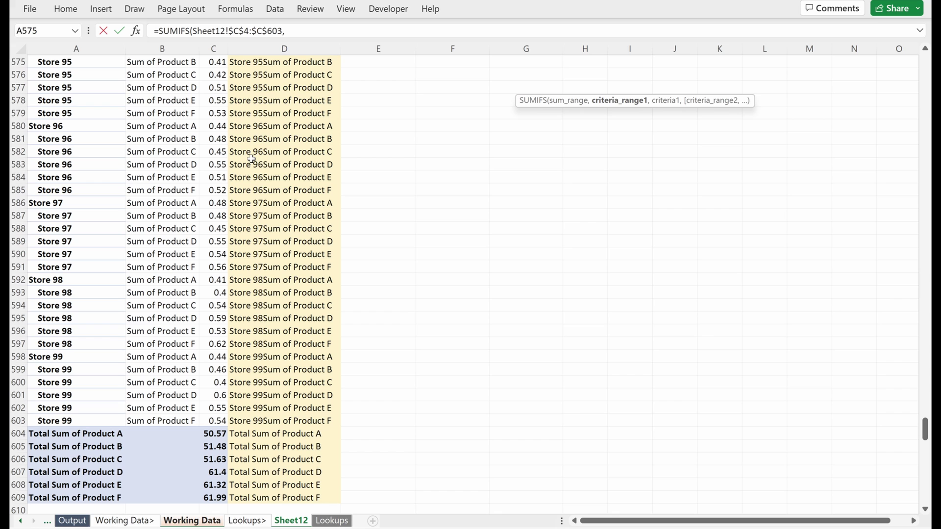
key("Right")
key("Down")
key("Right")
key("Right")
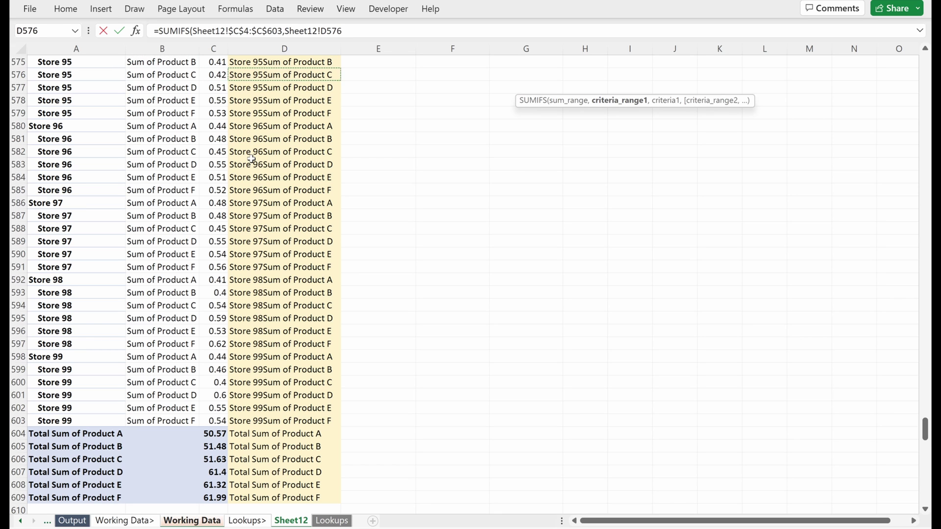
key("ctrl+Down")
key("Up")
key("Up")
key("Up")
key("Up")
key("Up")
key("Up")
key("ctrl+shift+Up")
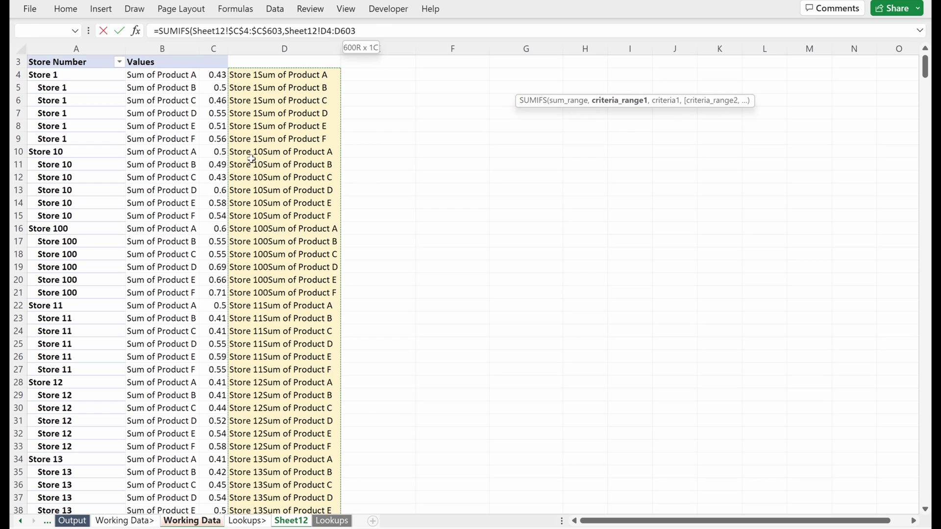
key("F4")
Use CONCAT(A3,"Sum of ",B3) as the criteria and commit the SUMIFS formula.
type(",")
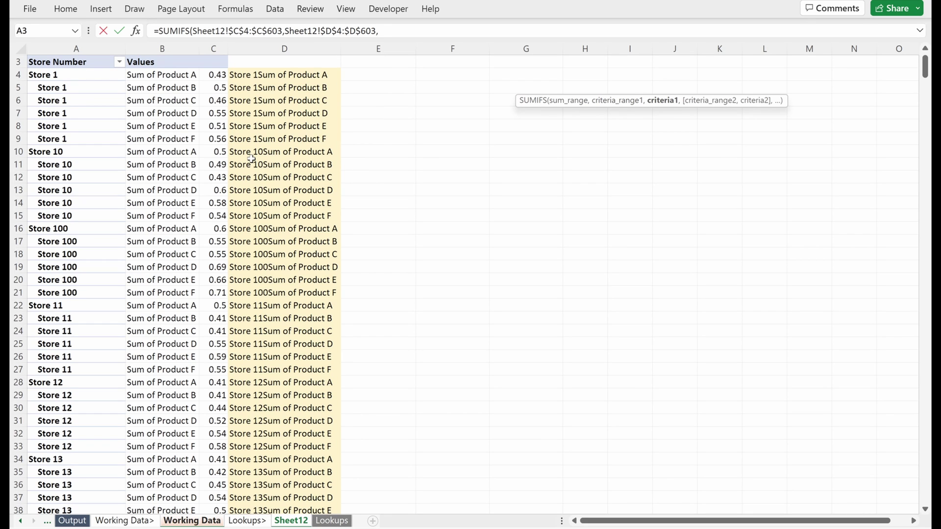
type("CONCAT(")
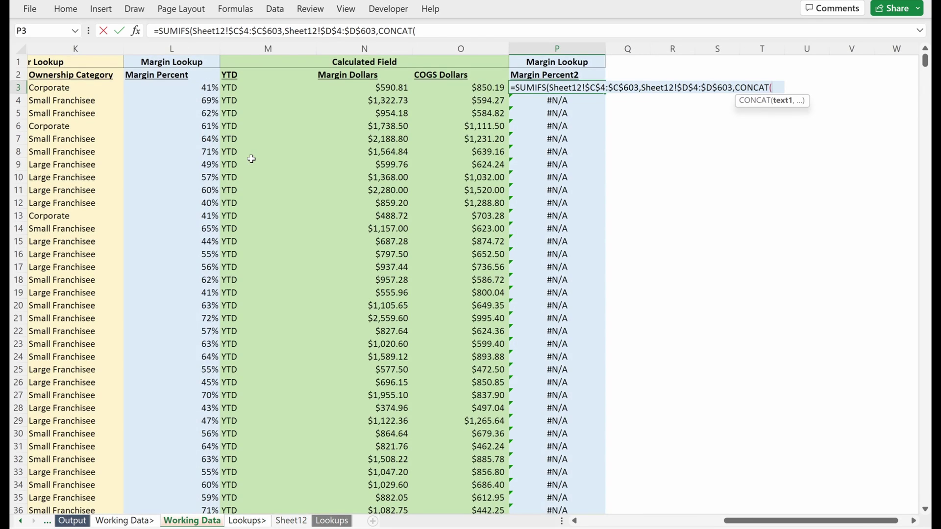
key("ctrl+Left")
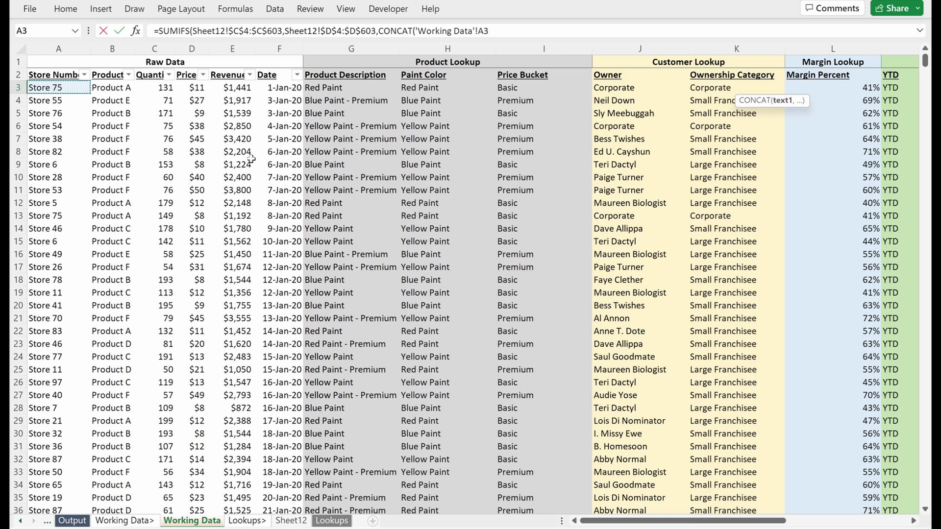
type(",\"Sum of")
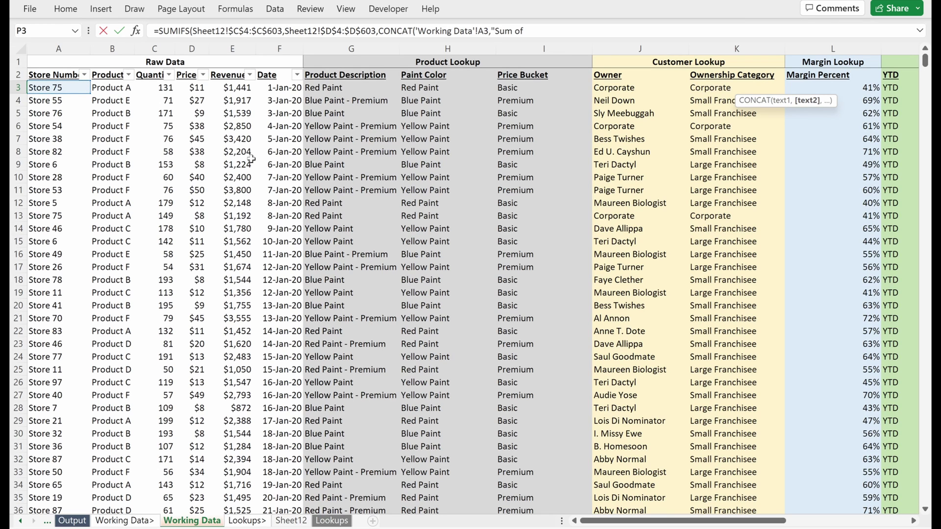
type(" \",")
key("Left")
key("Left")
key("Left")
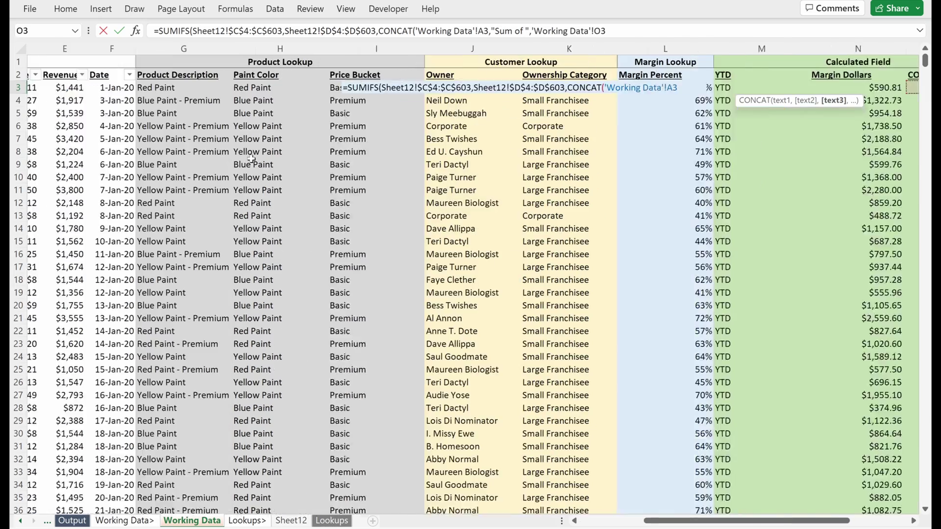
key("ctrl+Left")
key("Right")
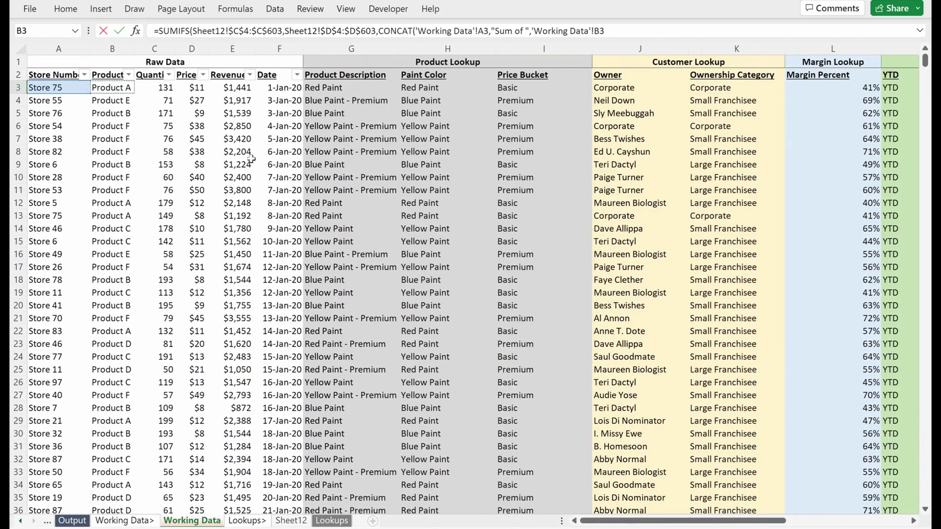
key("Return")
key("Return")
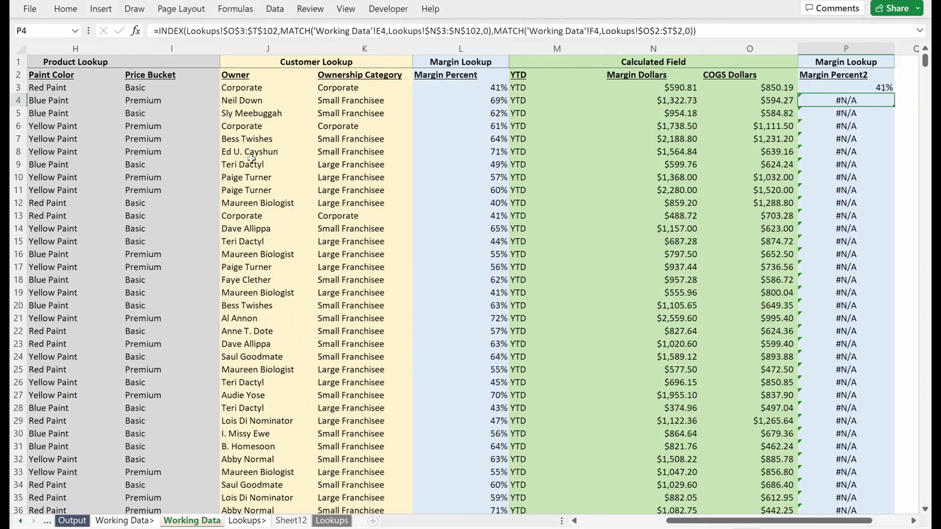
Accept the suggested formula fix, then enter =P3-L3 in Q3 and fill it down.
key("Up")
key("Right")
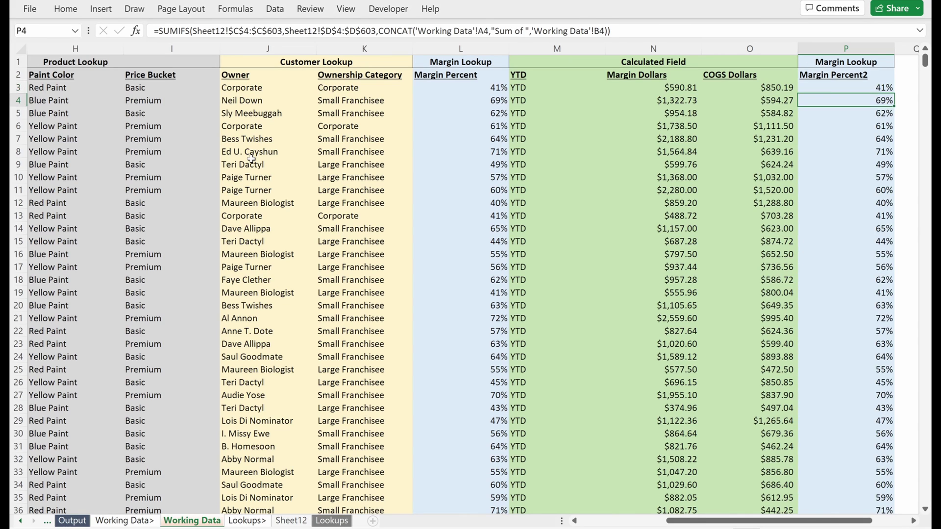
type("=")
key("Left")
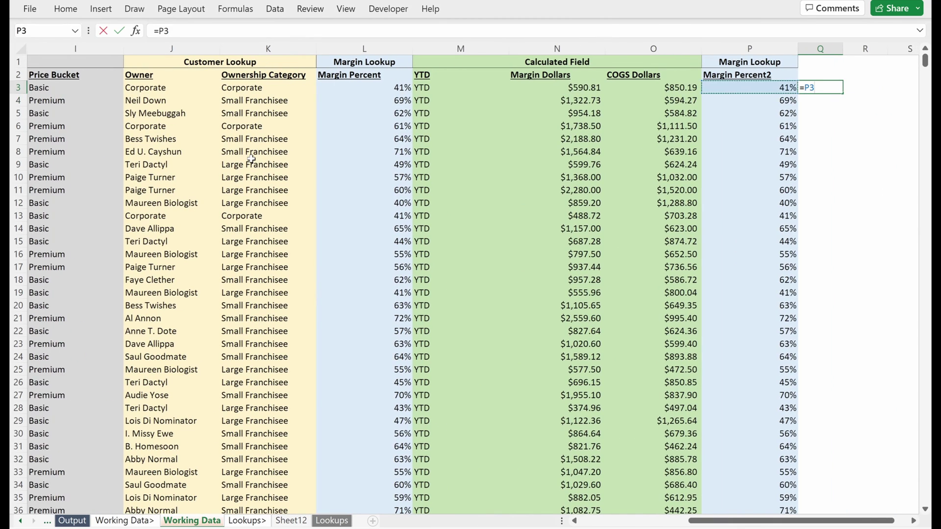
type("-")
key("Left")
key("Left")
key("Left")
key("Left")
key("Left")
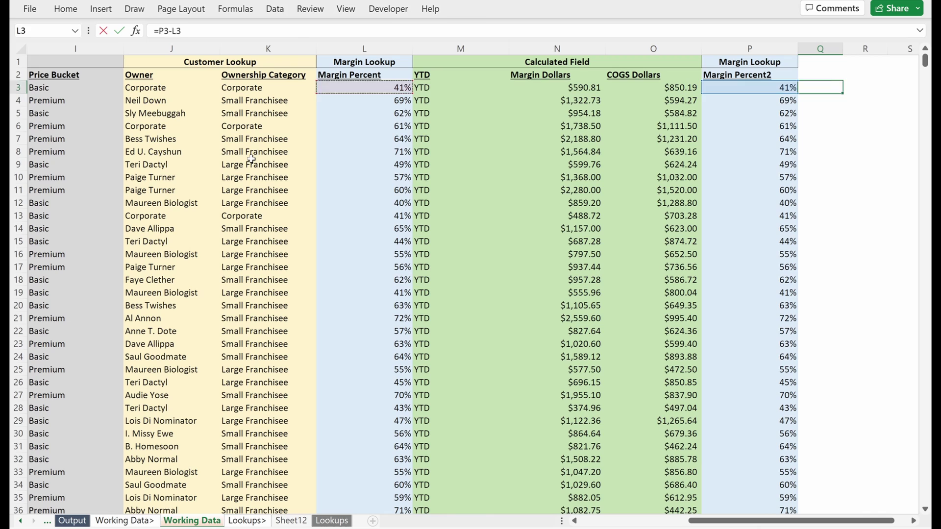
key("Return")
key("Up")
key("Down")
key("Down")
key("Down")
key("Down")
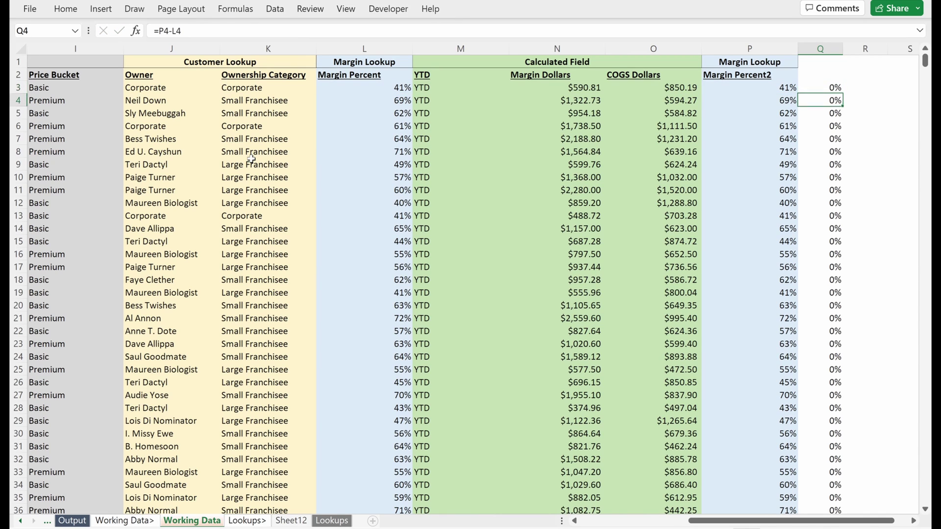
Step through the column Q difference results to confirm they show 0%.
key("F2")
key("Return")
key("F2")
key("Return")
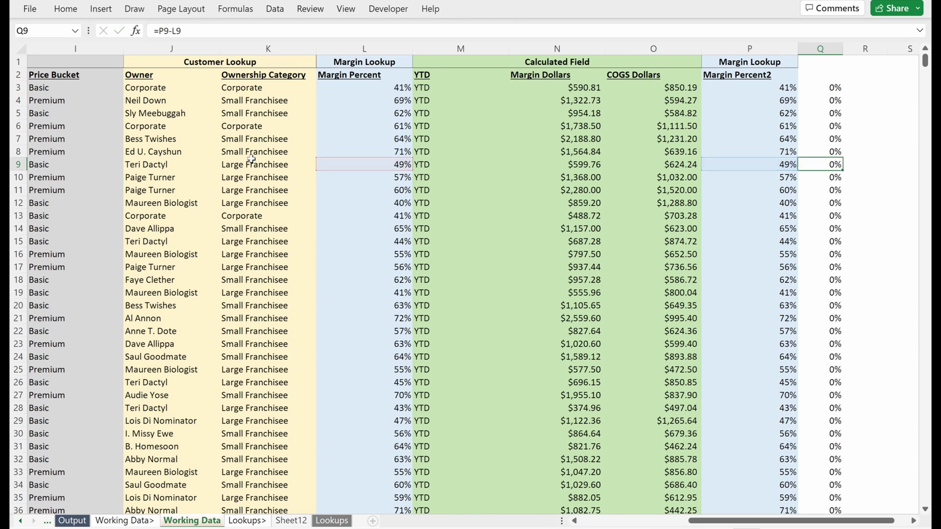
key("Down")
key("Down")
key("Down")
key("Return")
Review the Margin Percent2 SUMIFS formulas up column P, then move to Sheet12.
key("F2")
key("shift+Tab")
key("F2")
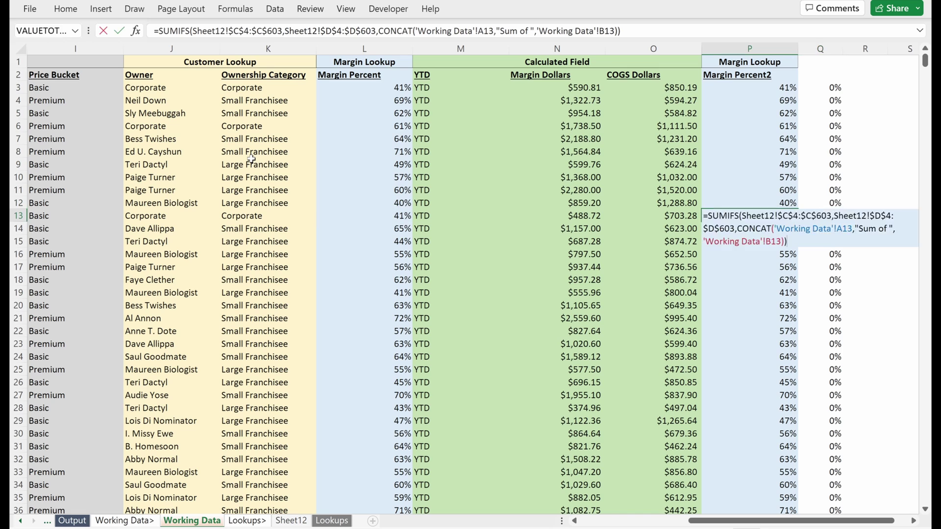
key("shift+Return")
key("F2")
key("shift+Return")
key("F2")
key("shift+Return")
key("F2")
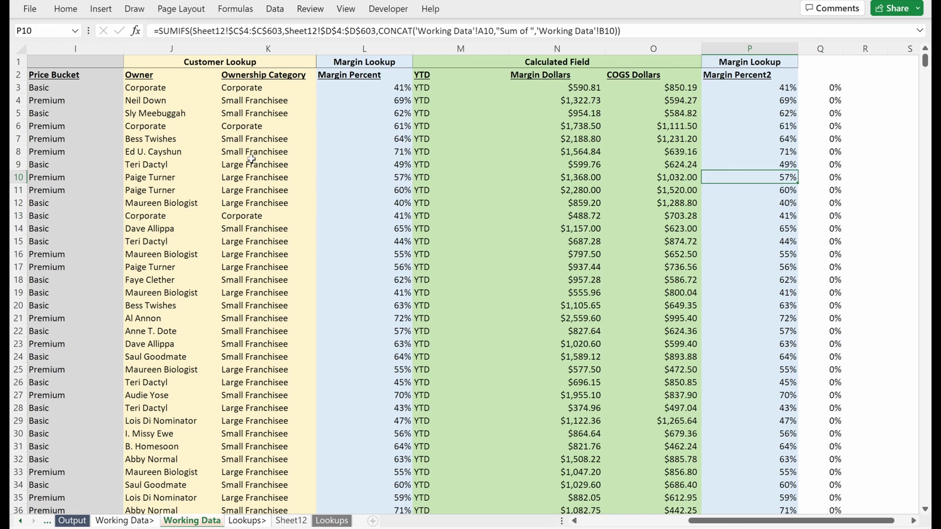
key("shift+Return")
key("F2")
key("shift+Return")
key("F2")
key("shift+Return")
key("shift+Return")
key("F2")
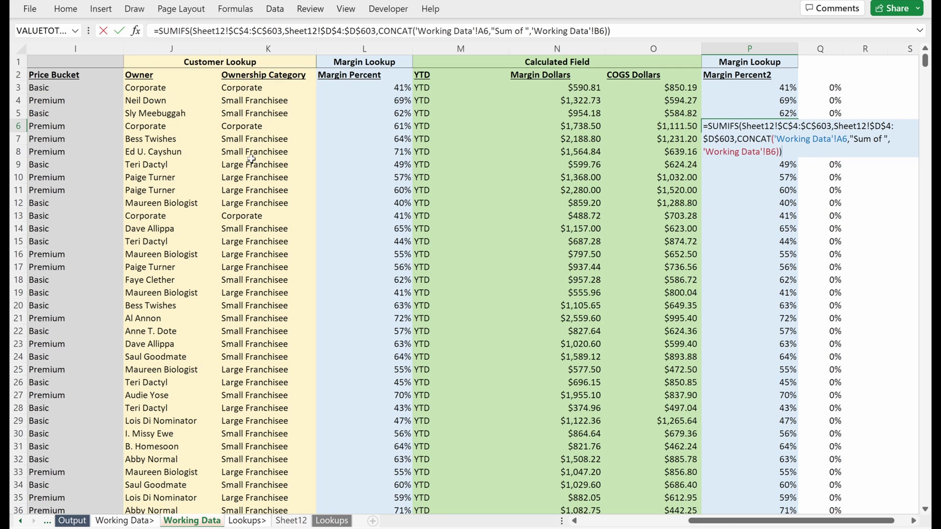
key("Escape")
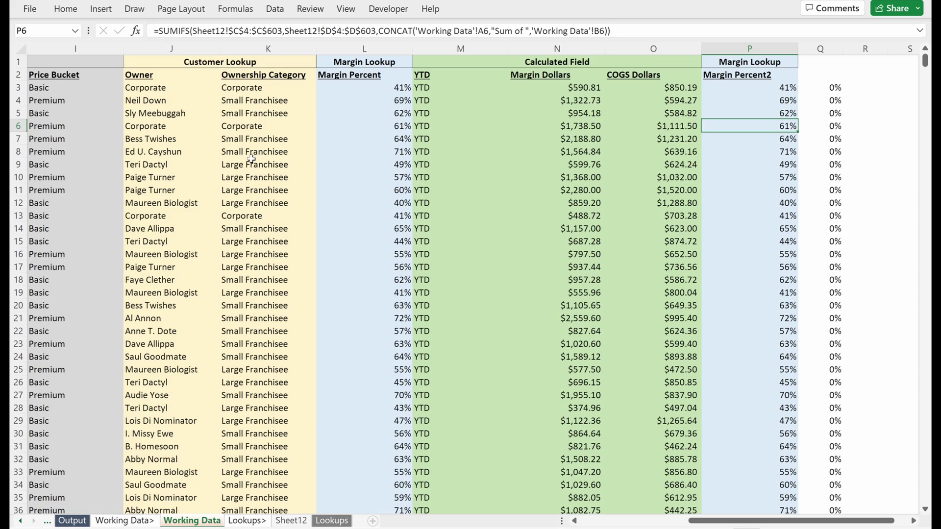
key("ctrl+Page_Down")
key("ctrl+Page_Down")
Turn the Sheet12 pivot table's grand totals off for rows and columns.
key("Up")
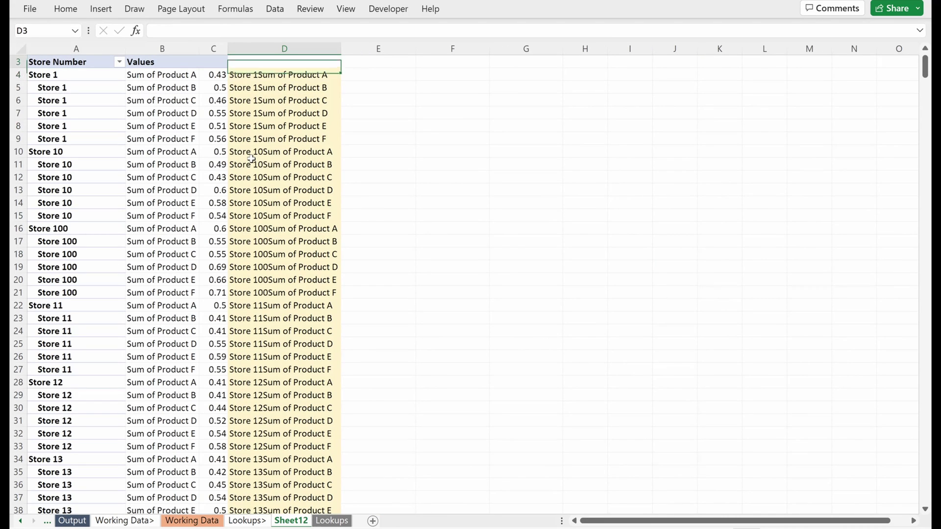
key("Up")
key("Up")
key("Down")
key("Down")
key("Down")
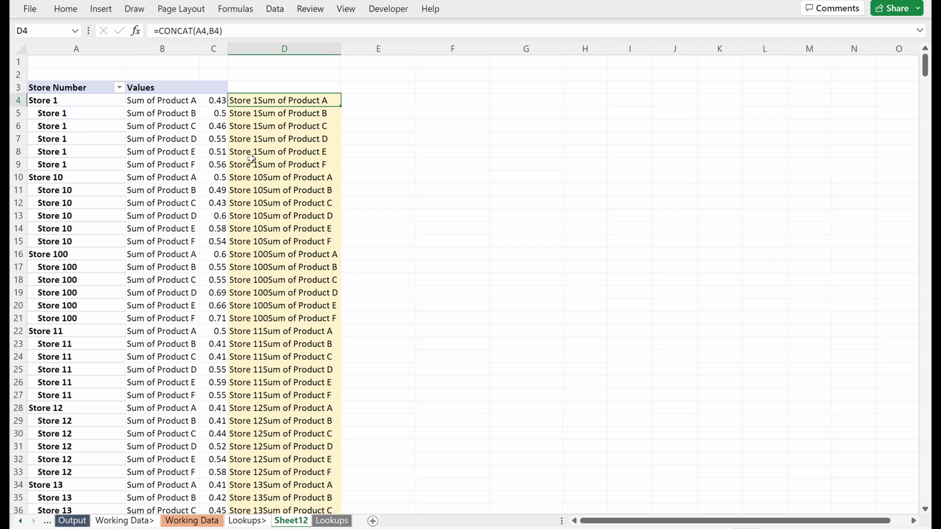
key("Left")
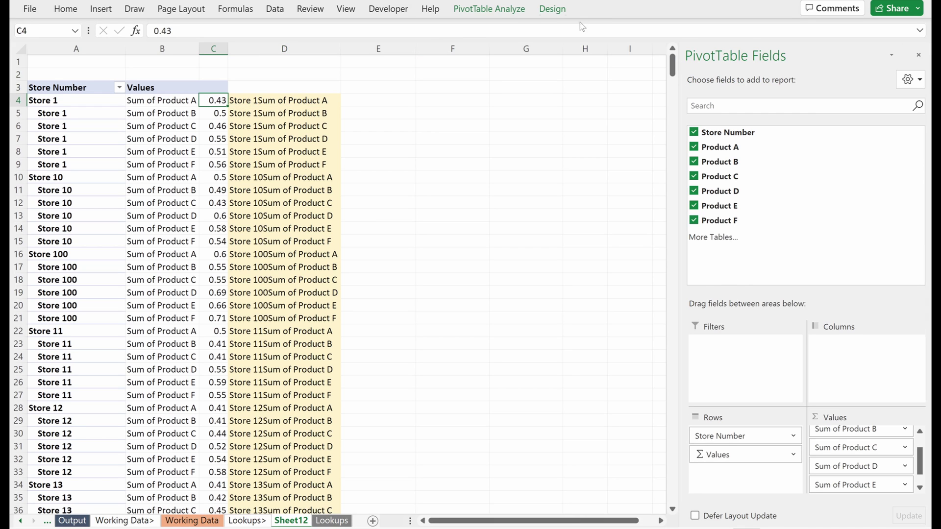
left_click(541, 9)
left_click(83, 69)
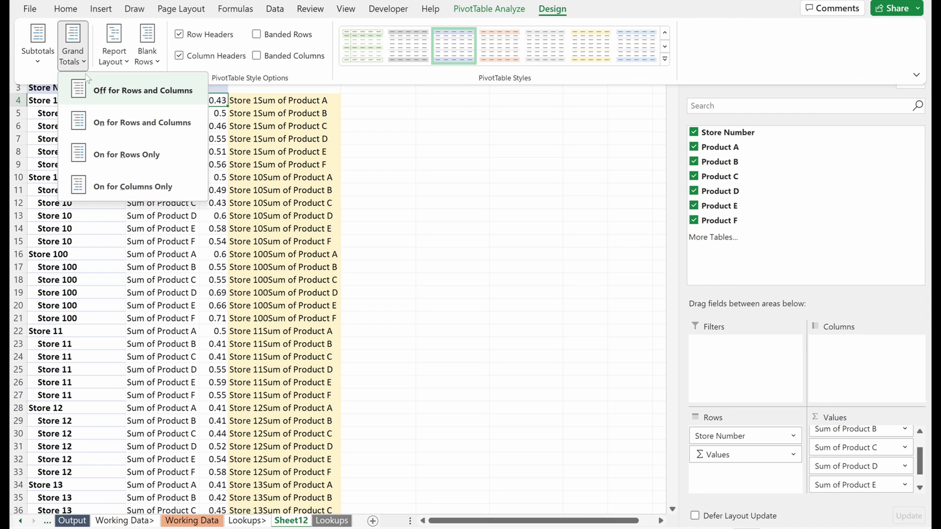
left_click(112, 97)
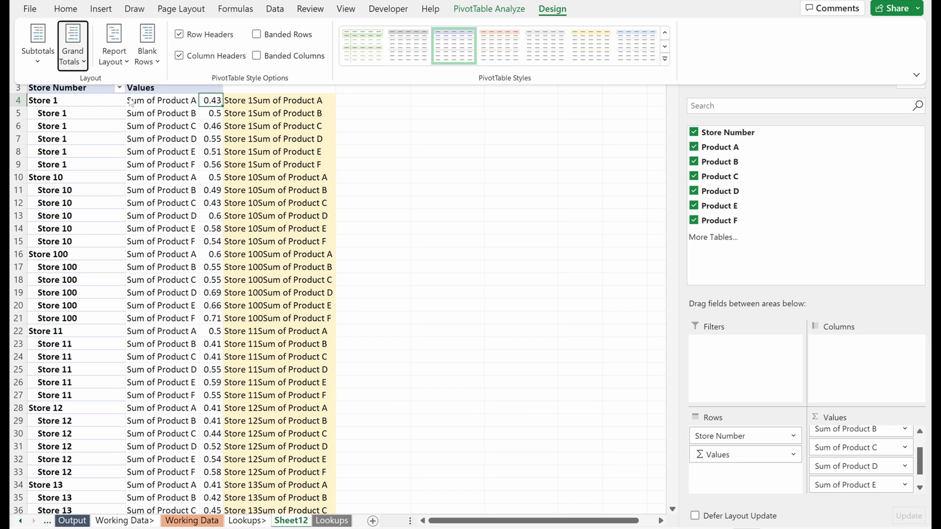
Check the pivot's extent and review the CONCAT formula in D4 without changing it.
left_click(263, 116)
left_click(184, 133)
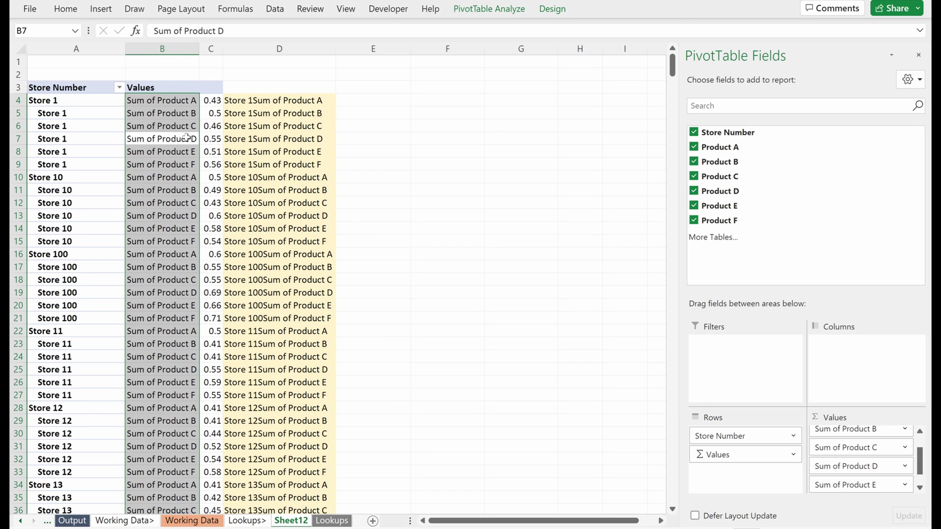
key("ctrl+Down")
key("Right")
key("Right")
key("ctrl+Up")
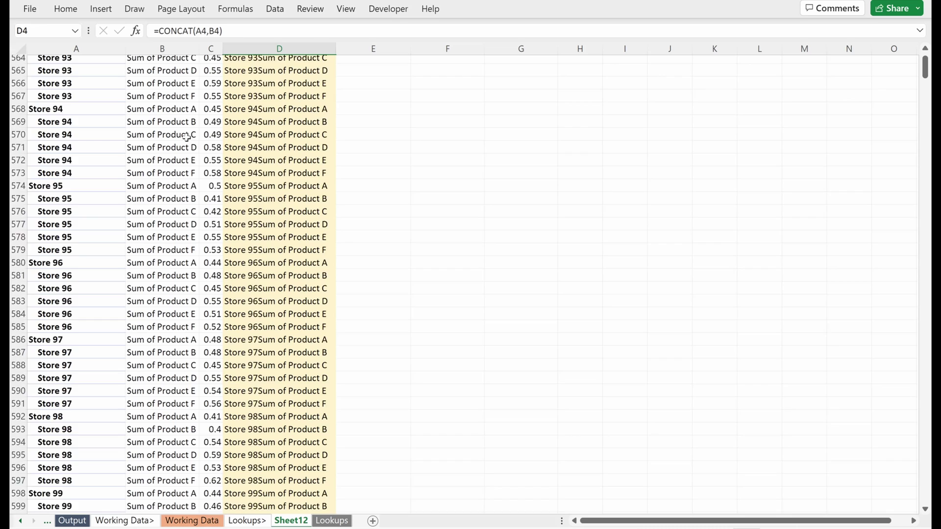
key("F2")
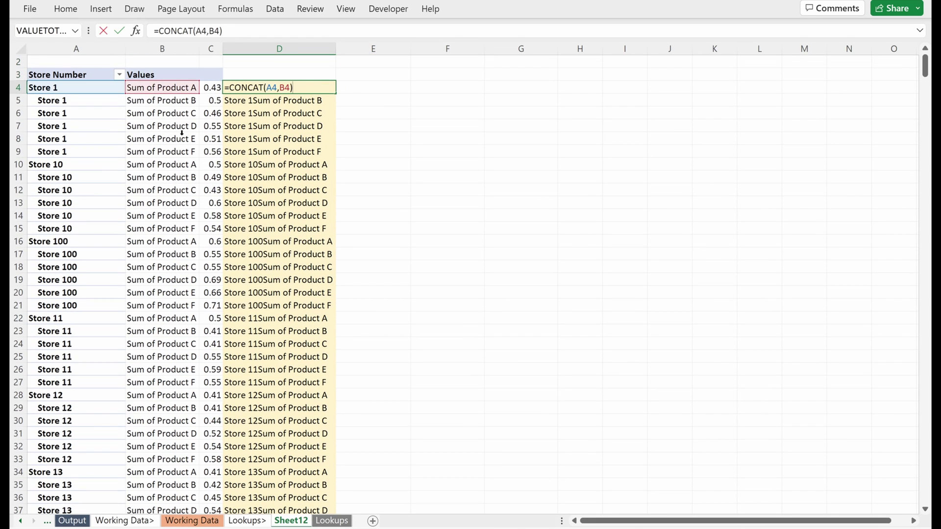
key("Escape")
Inspect the "Sum of " prefix in the Sum of Product A label in B4, leaving it unchanged.
key("Left")
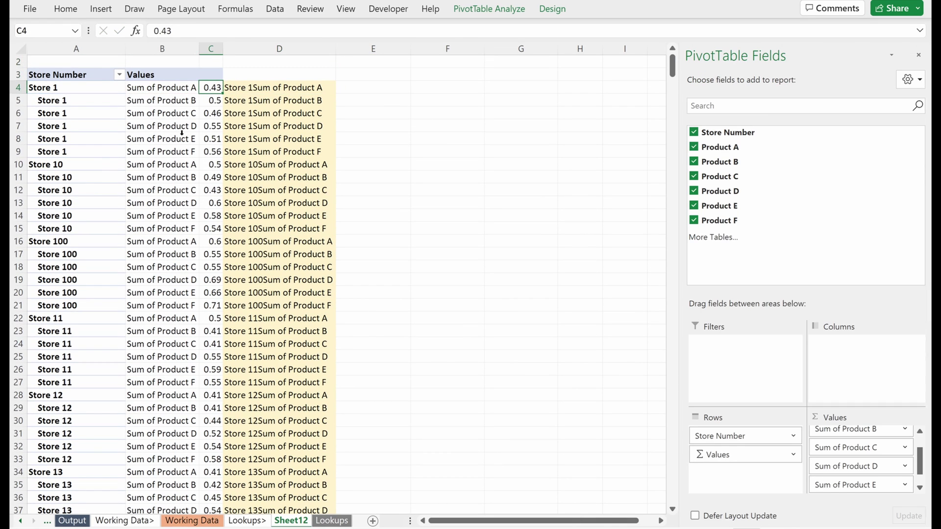
key("Left")
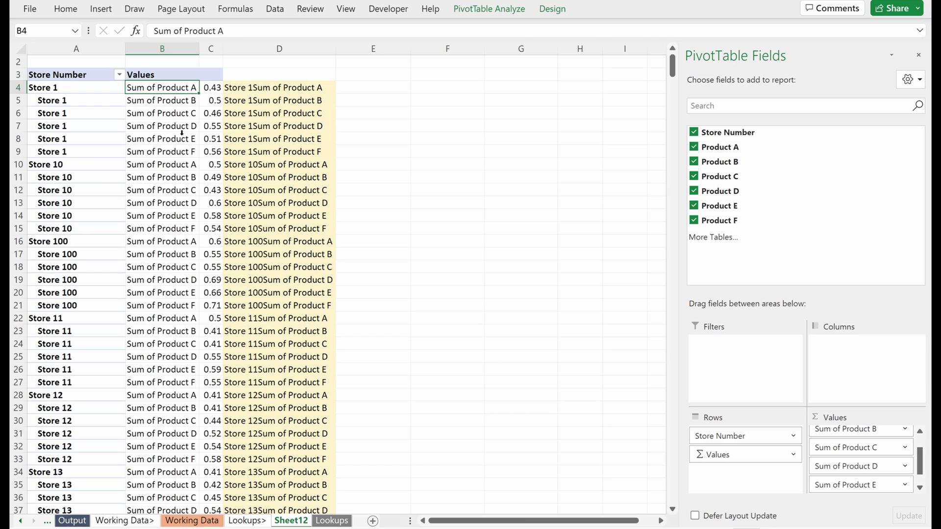
key("F2")
key("Home")
key("ctrl+shift+Right")
key("ctrl+shift+Right")
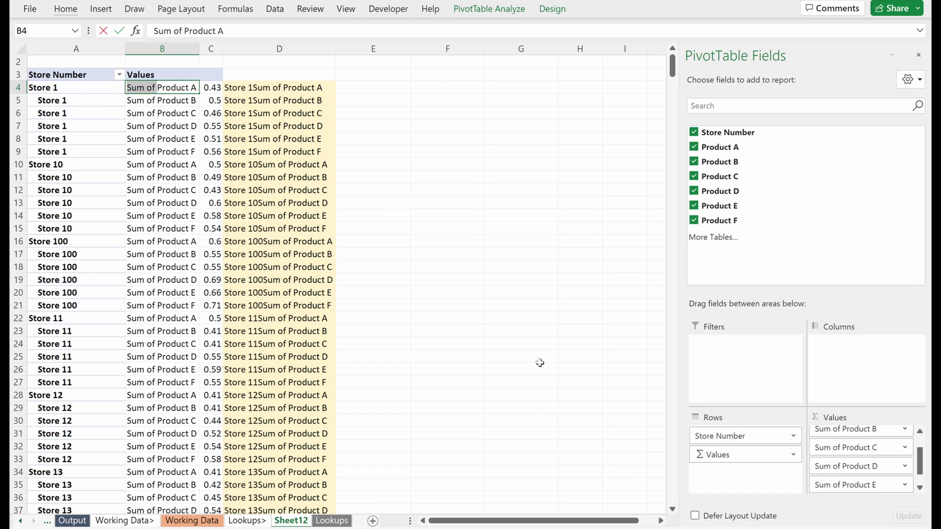
key("Escape")
Enter =MID(B4,1,255) in E4 beside the concat column.
key("Right")
key("Right")
key("Right")
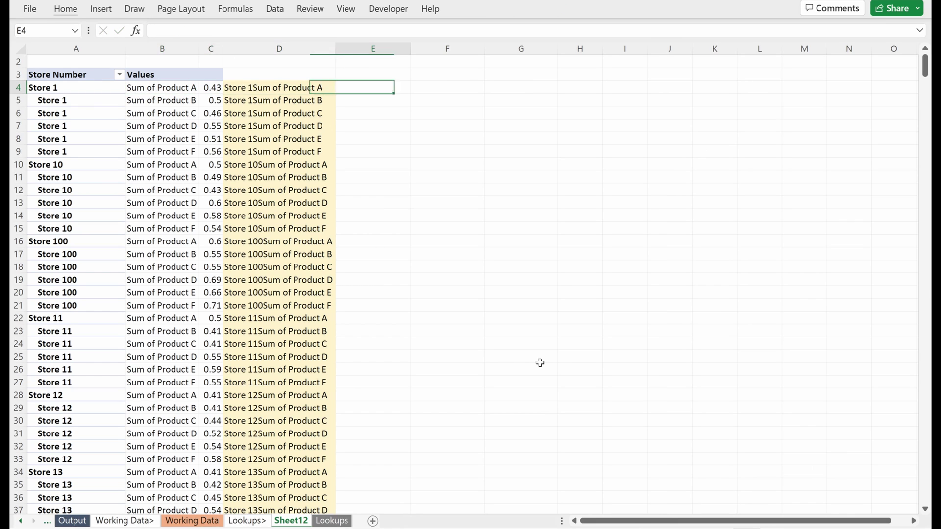
type("=mid")
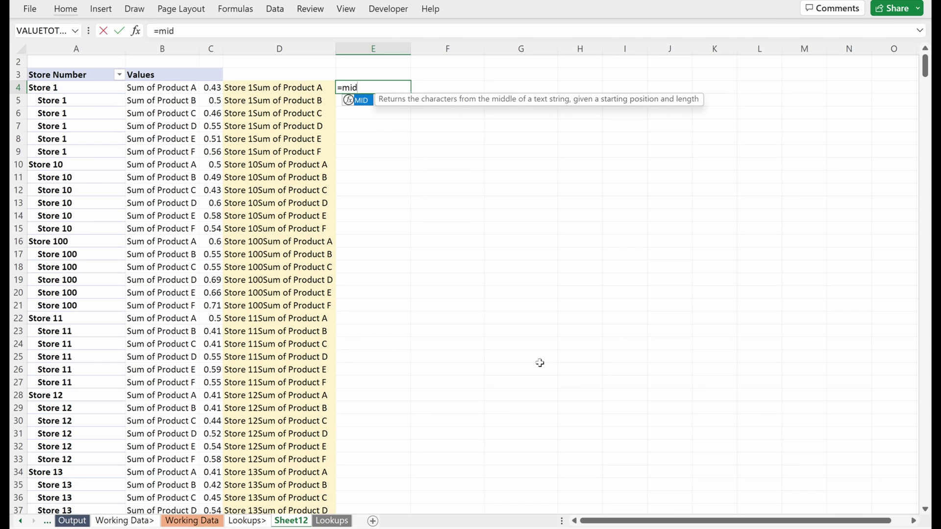
key("Tab")
key("Left")
key("Left")
key("Left")
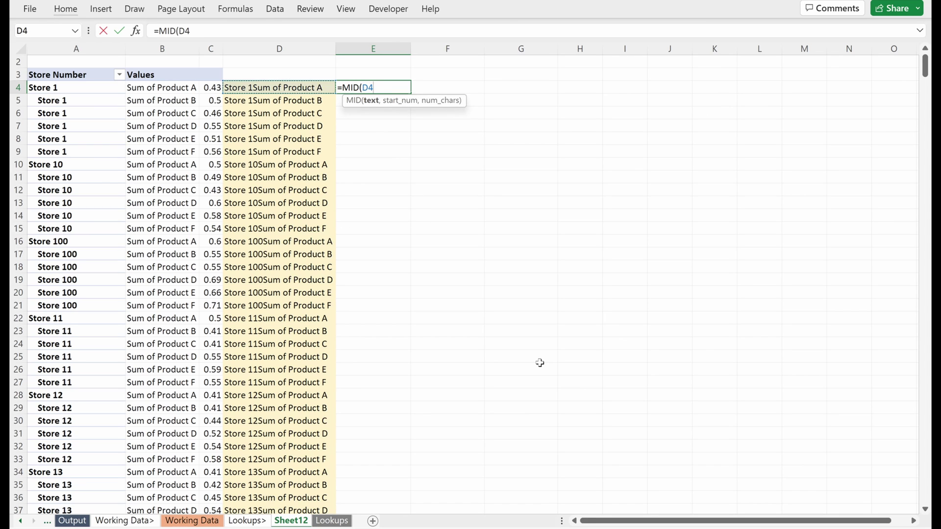
type(",")
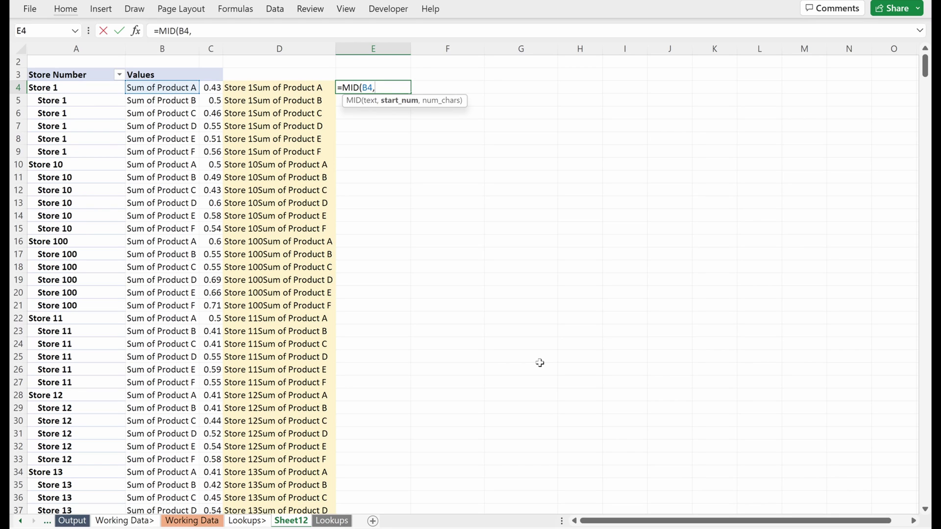
type("1,255")
key("Return")
key("Up")
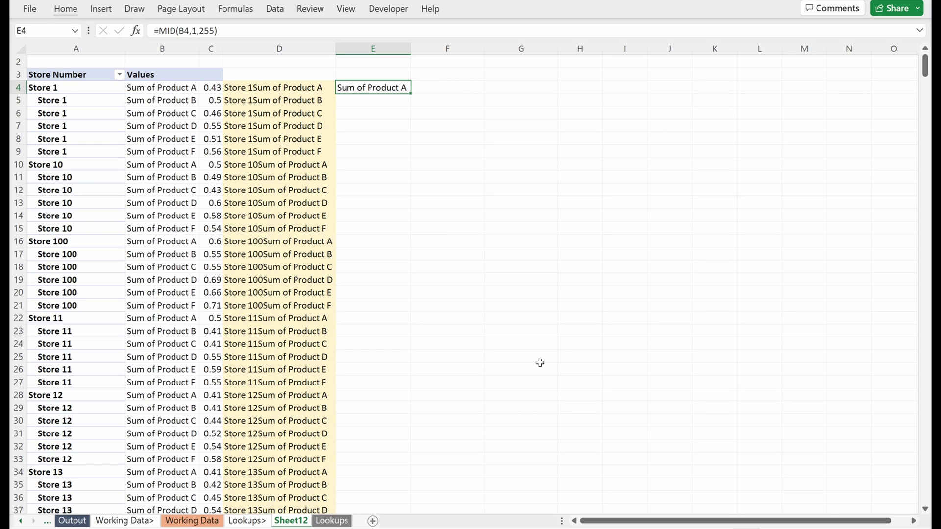
key("F2")
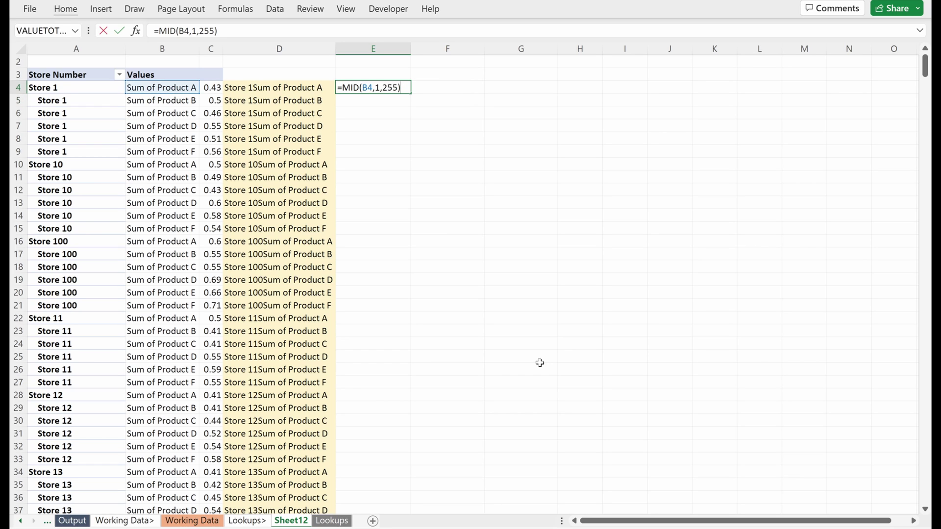
key("Escape")
Try MID start positions 5 and then 7 in E4's formula.
key("F2")
key("Left")
key("Left")
key("Left")
key("Left")
key("Left")
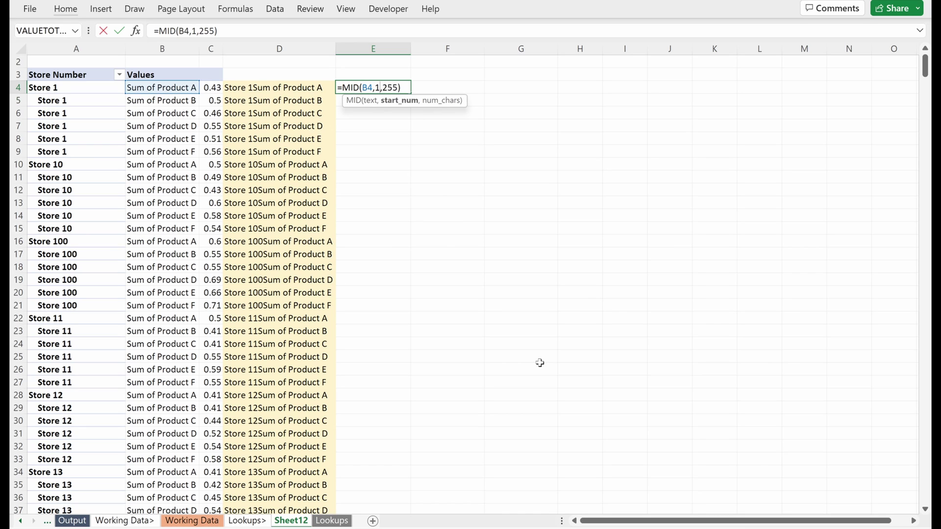
key("BackSpace")
type("5")
key("Return")
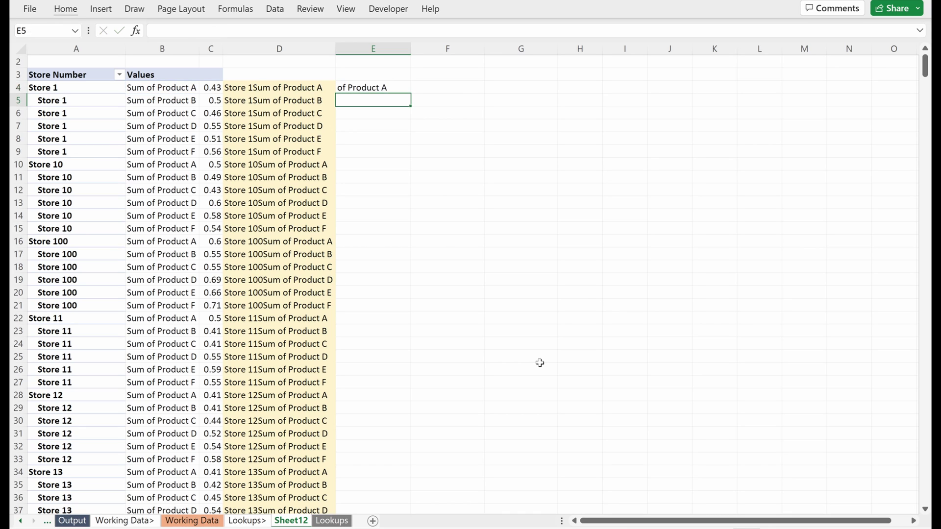
key("Up")
key("F2")
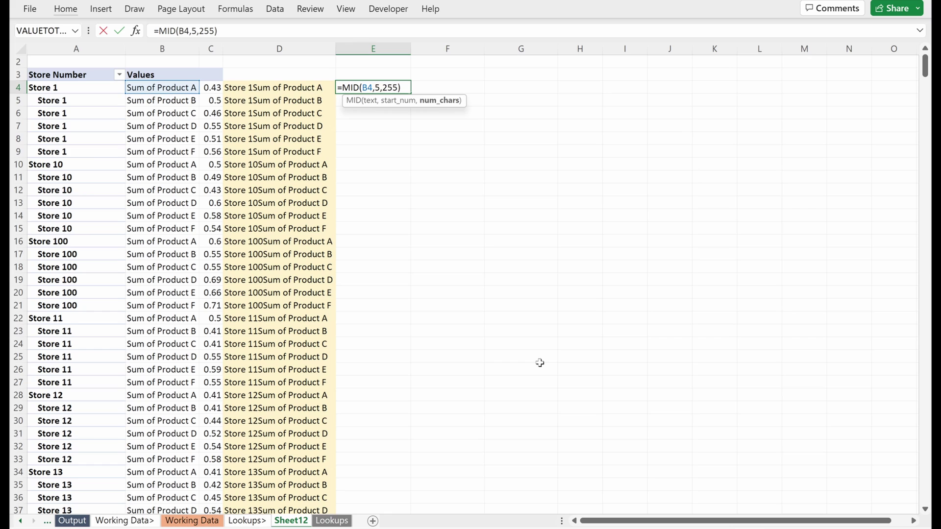
key("Left")
key("Left")
key("Left")
key("Left")
key("Left")
key("BackSpace")
type("7")
key("Return")
Set E4's MID start position to 8, giving =MID(B4,8,255).
key("Up")
key("F2")
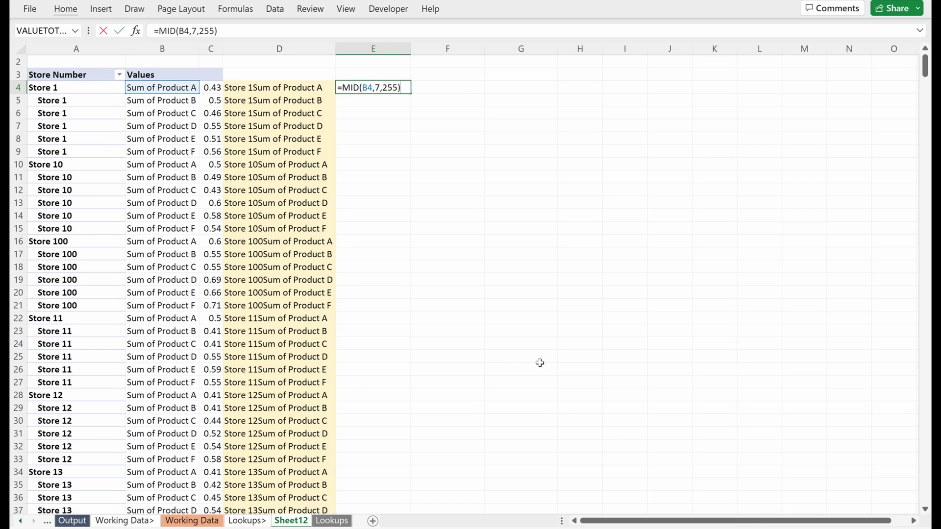
key("Left")
key("Left")
key("Left")
key("Left")
key("Left")
key("BackSpace")
type("8")
key("Return")
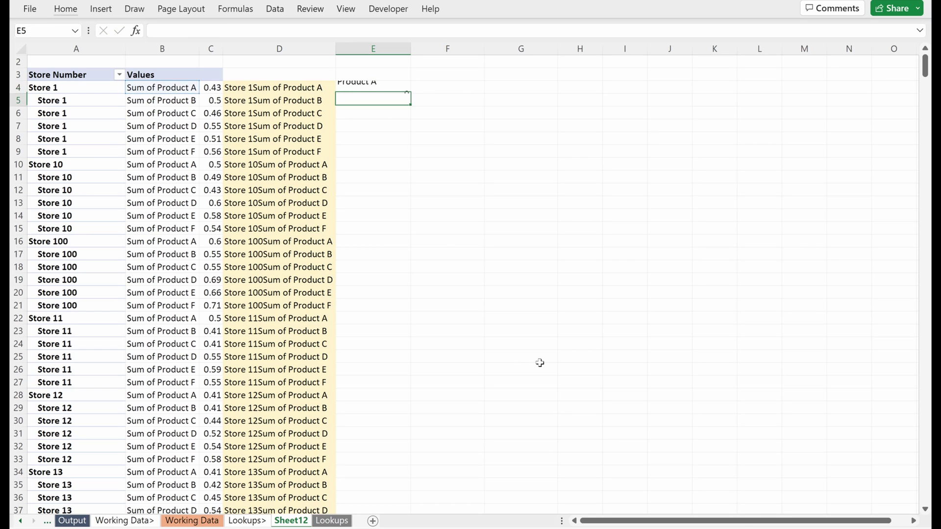
key("Up")
Fill the MID formula down column E with Ctrl+D and inspect the lower rows.
key("ctrl+shift+Down")
key("ctrl+d")
key("Down")
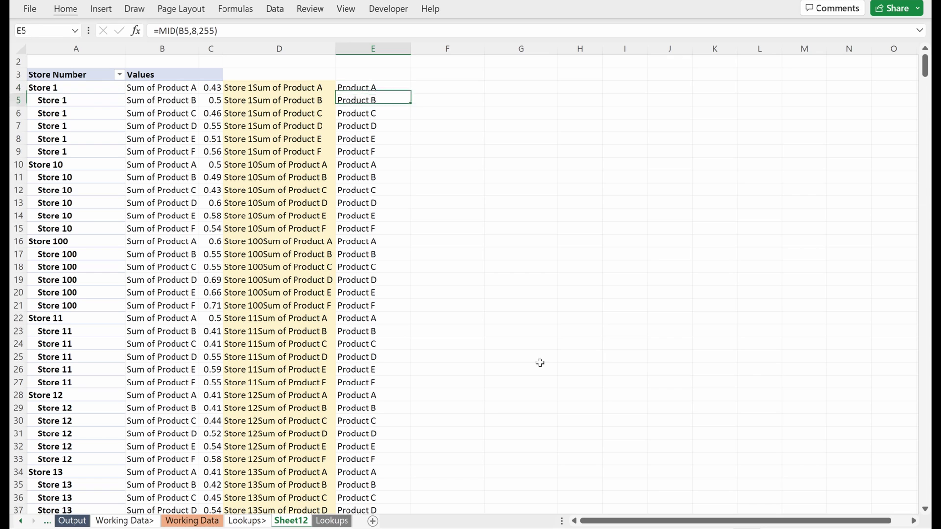
key("Down")
key("Down")
key("Down")
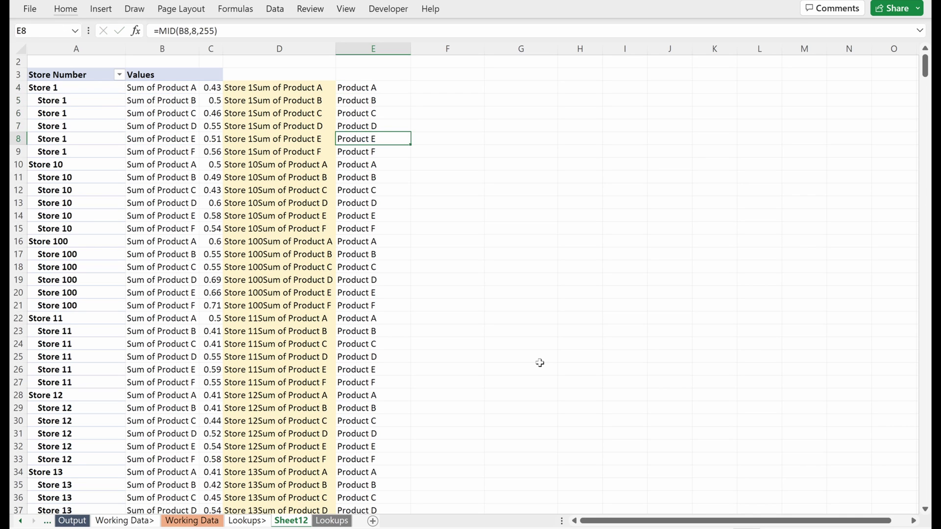
key("Up")
key("Up")
key("Up")
key("Up")
key("F2")
key("Escape")
Compare D4's CONCAT formula with E4's MID formula and check the E6 Product C result.
key("Left")
key("F2")
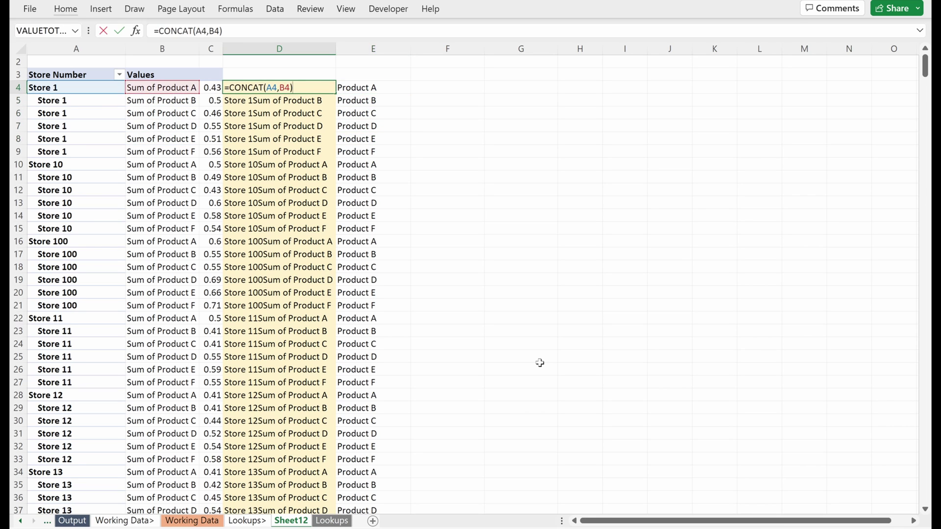
key("Escape")
key("Right")
key("F2")
key("Left")
key("Left")
key("Left")
key("Left")
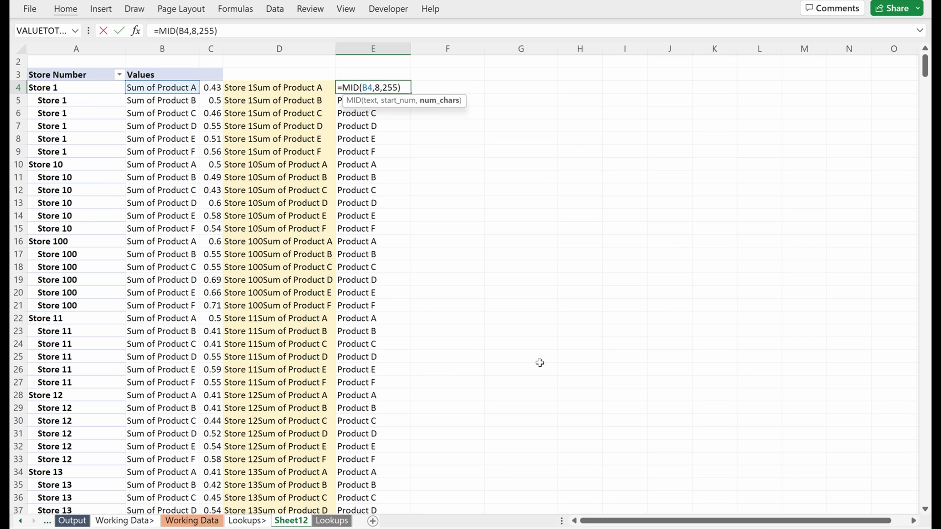
key("Left")
key("Return")
key("Home")
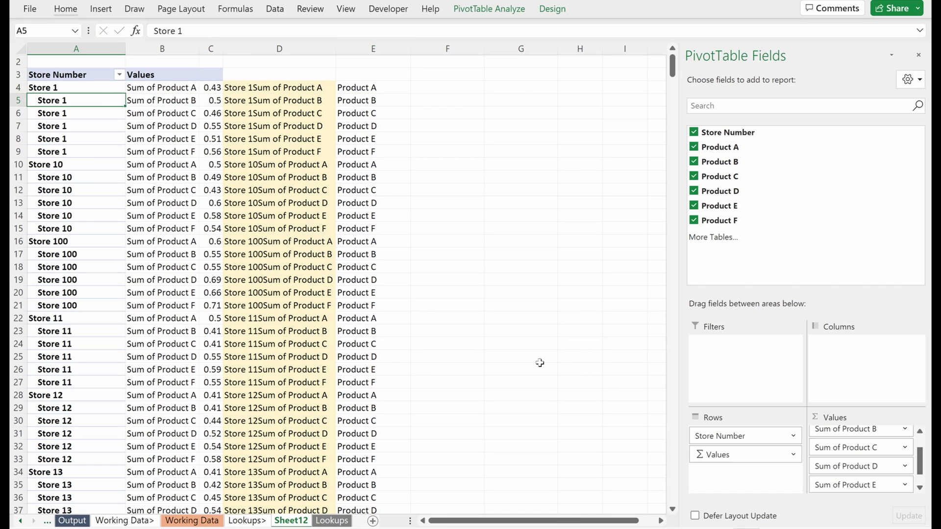
key("Right")
key("Down")
key("Right")
key("Right")
key("Right")
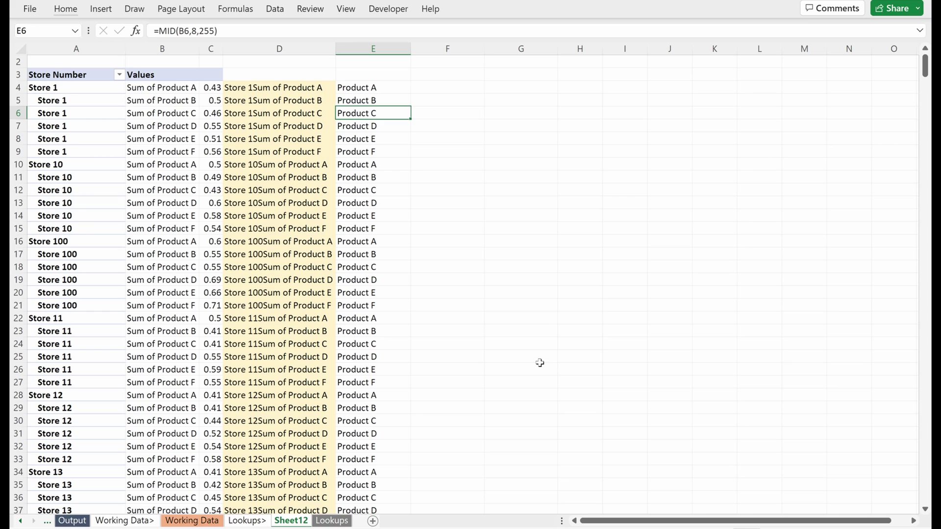
key("Up")
key("Up")
Start replacing E4's fixed start position 8 with a SEARCH-based position.
key("F2")
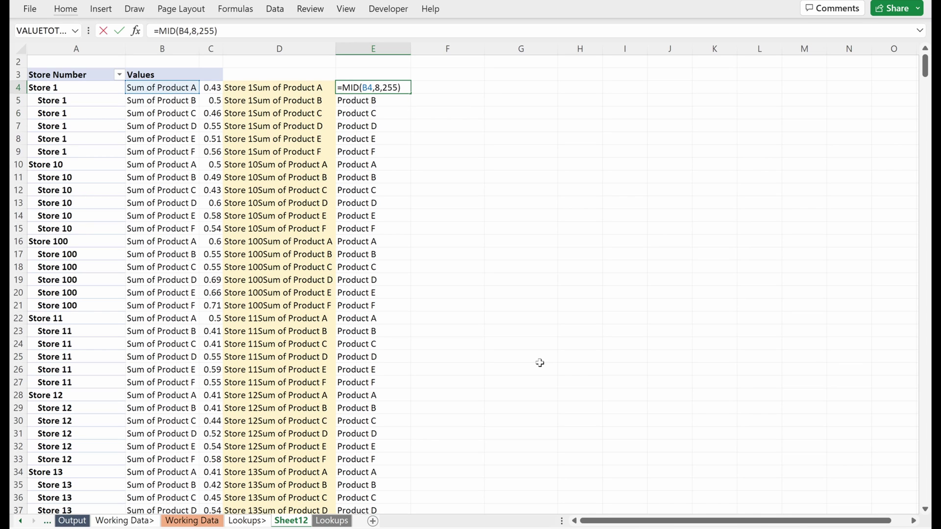
key("Left")
key("Left")
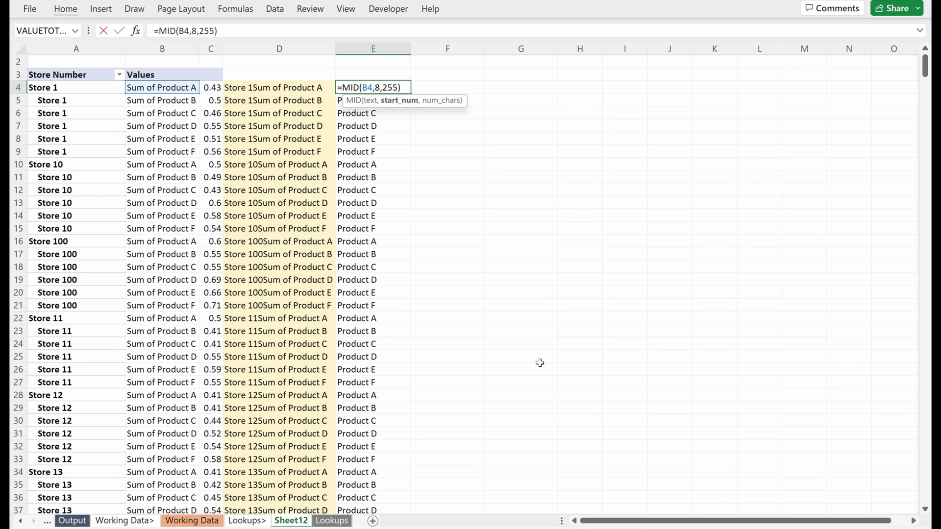
key("BackSpace")
type("sea")
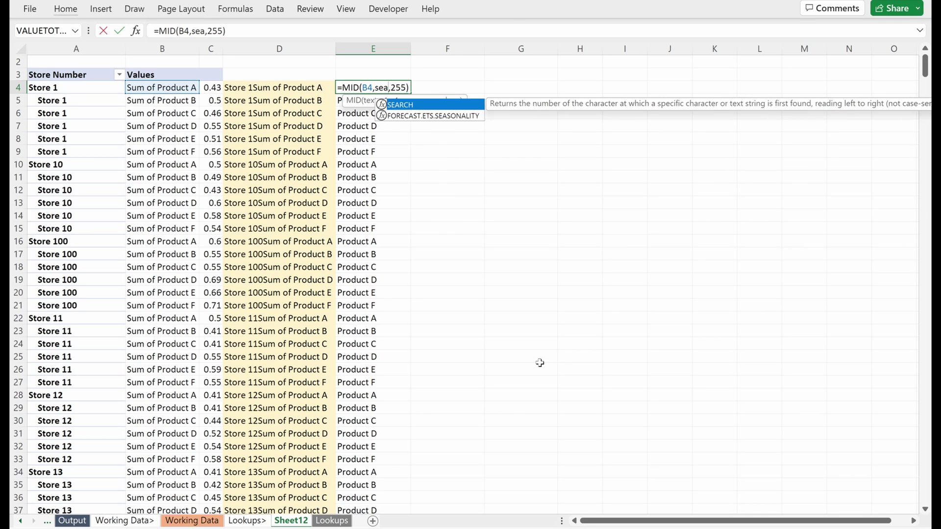
key("Escape")
key("Escape")
Enter =SEARCH("of",B4) in F4, returning 5.
key("Right")
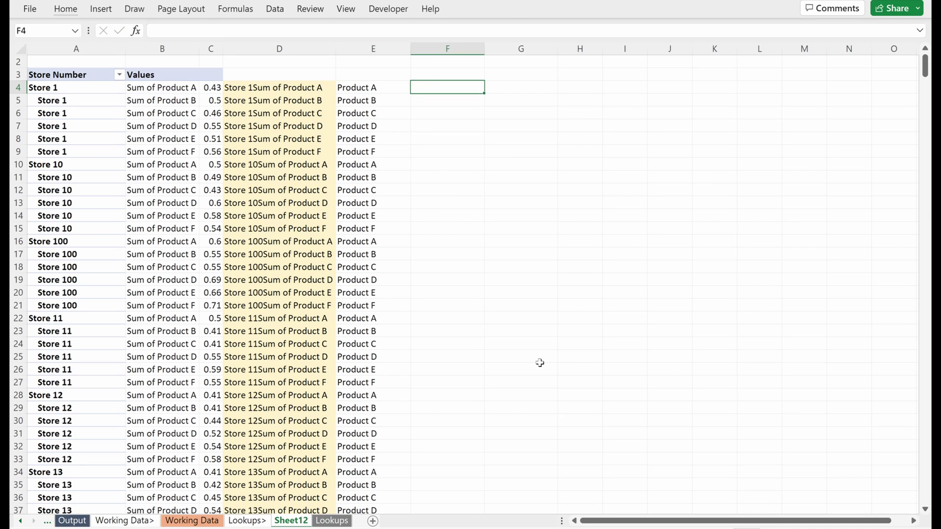
type("=sea")
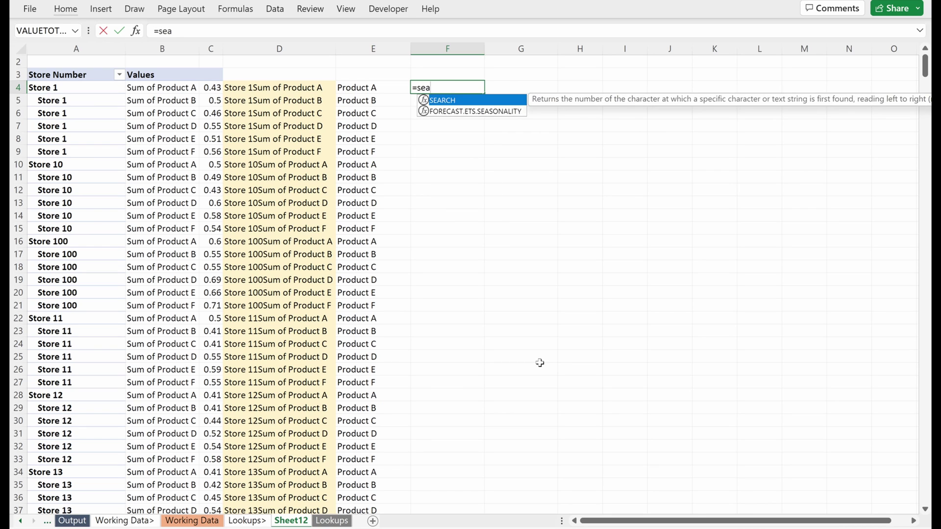
key("Tab")
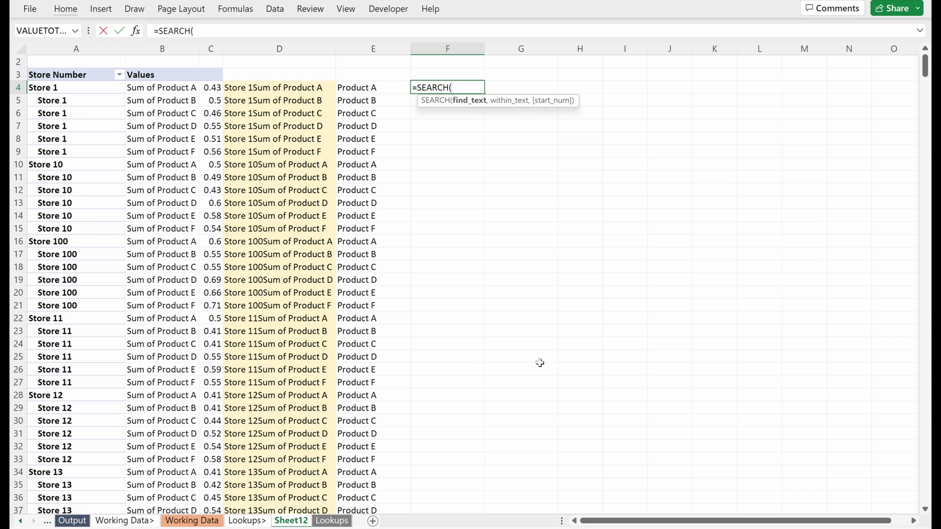
type("\"of\",")
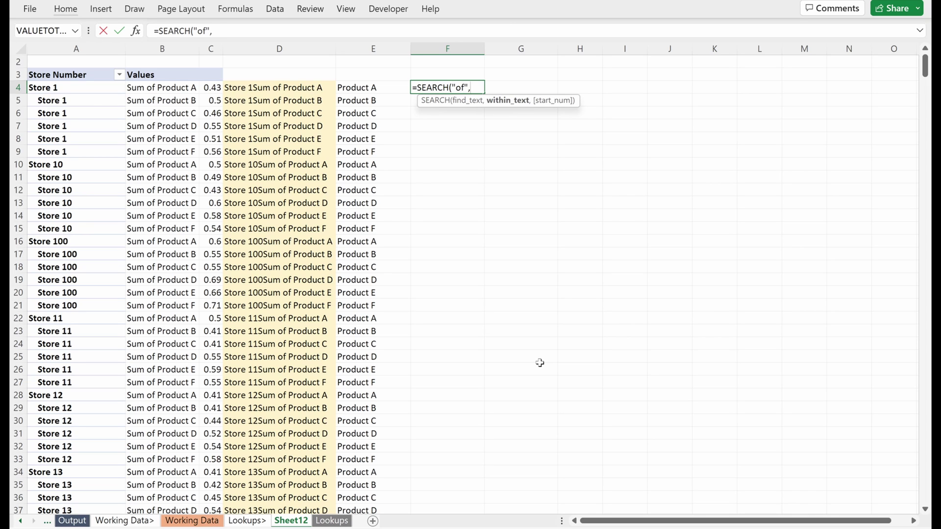
key("Left")
key("Left")
key("Left")
key("Left")
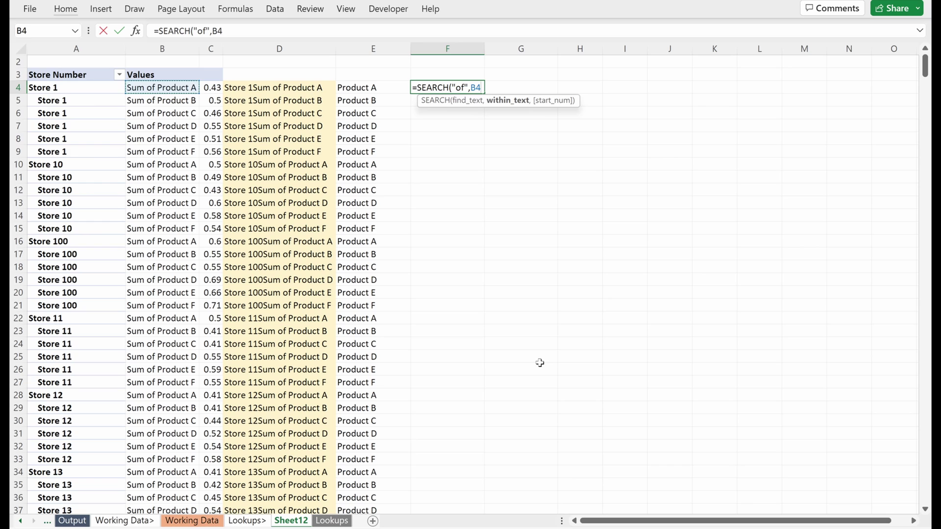
type(")")
key("Return")
key("Up")
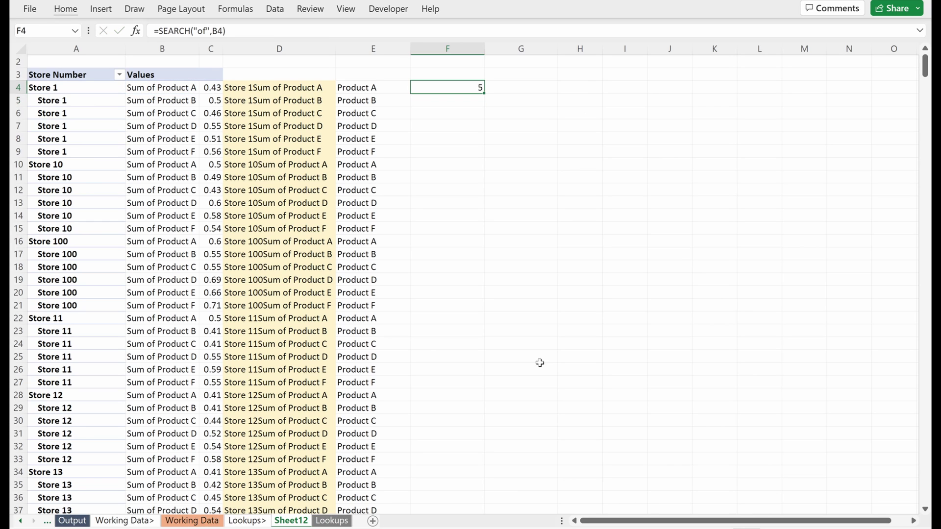
Change F4 to =SEARCH("Sum",B4), returning 1, and reopen it for editing.
key("F2")
key("Left")
key("Left")
key("Left")
key("Left")
key("Left")
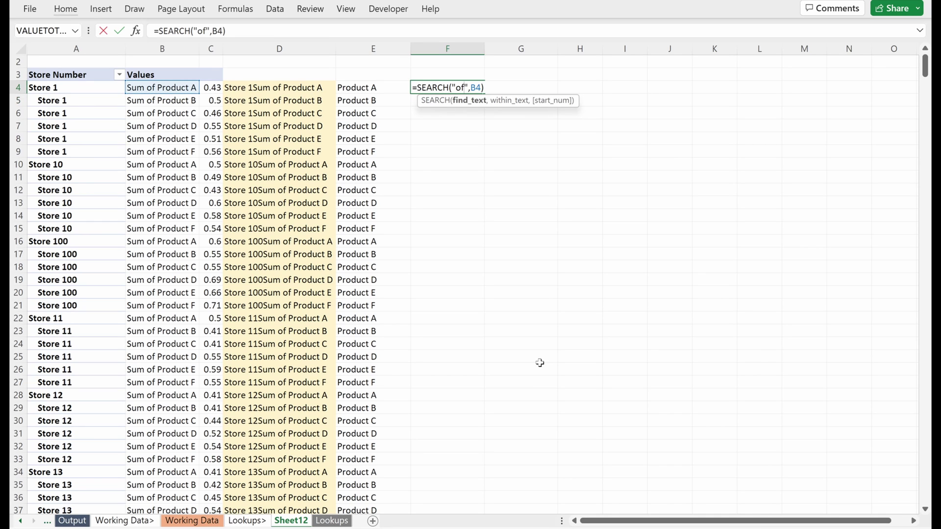
key("BackSpace")
key("BackSpace")
type("Sum")
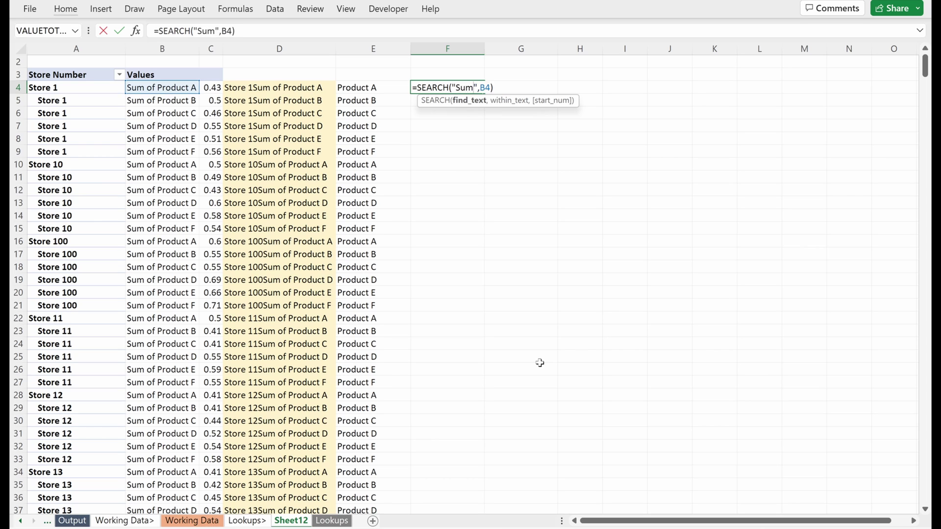
key("Return")
key("Up")
key("F2")
key("Escape")
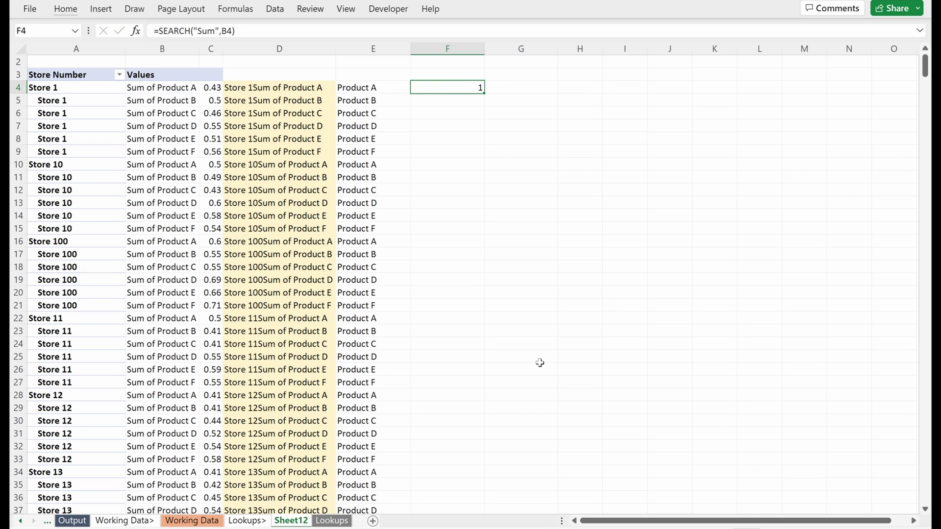
key("F2")
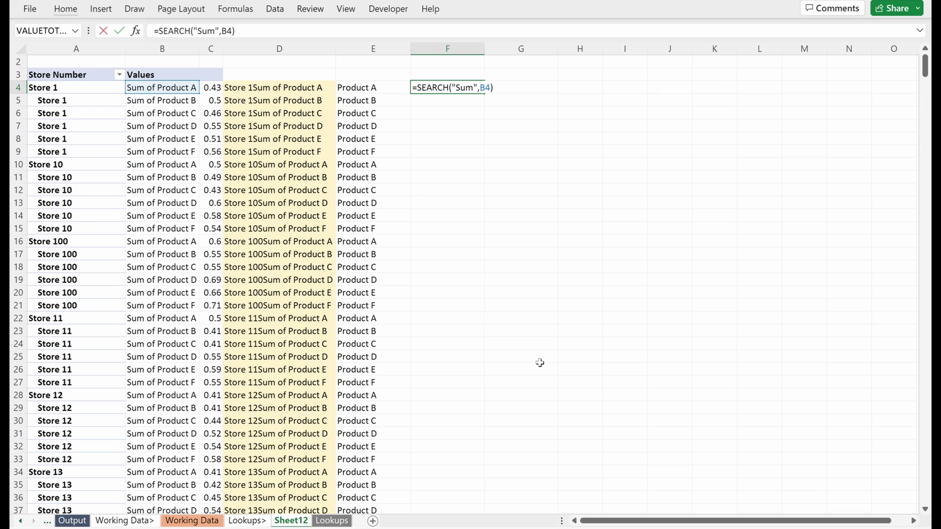
In E4, replace the MID start position 8 with SEARCH("of ",B4).
key("Escape")
key("Left")
key("F2")
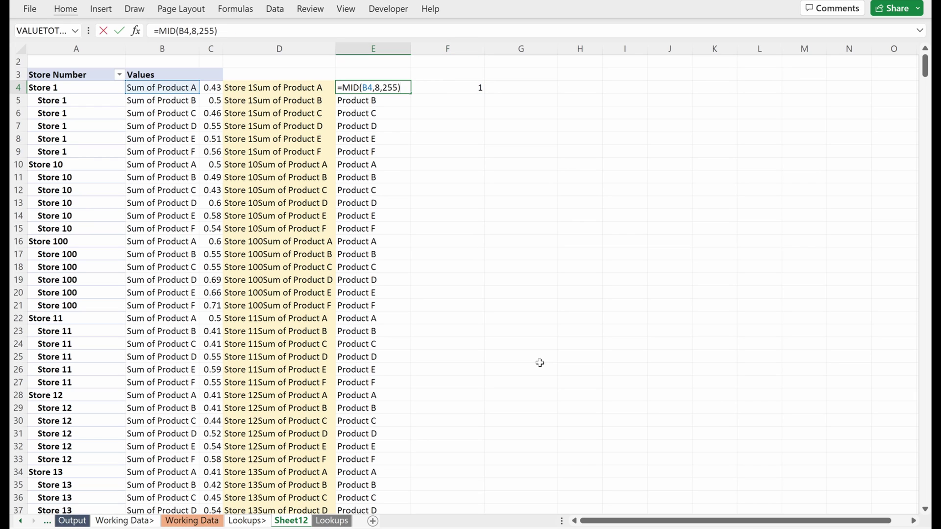
key("Left")
key("Left")
key("Left")
key("Left")
key("Left")
key("BackSpace")
type("SEARCH(")
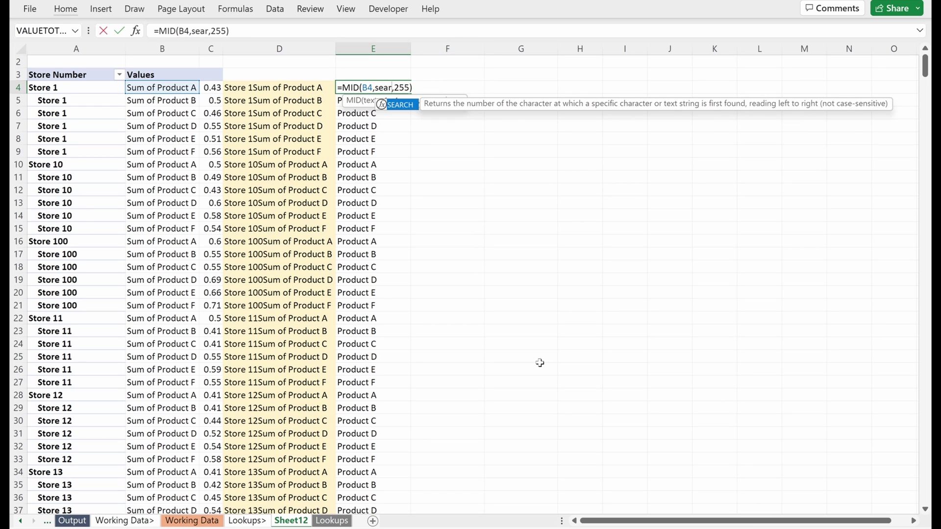
type("\"")
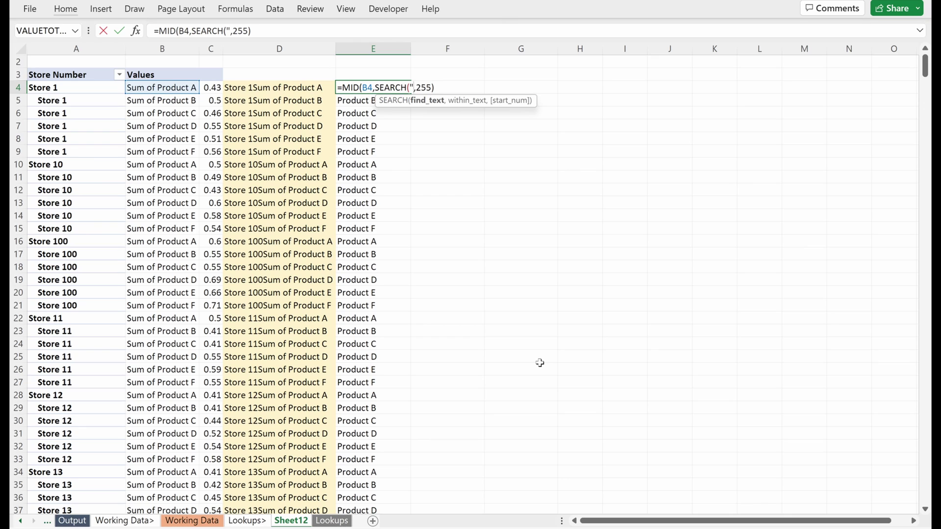
type("of \",")
key("Left")
key("Left")
key("Left")
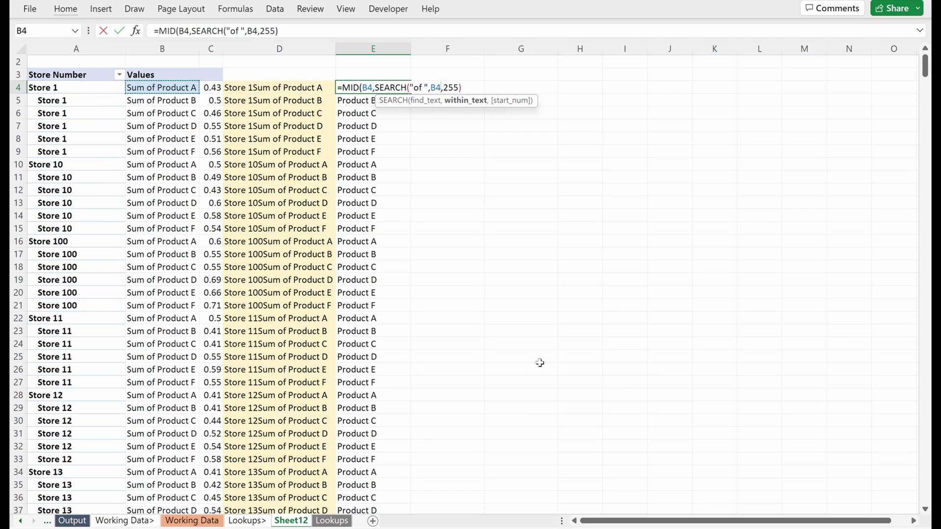
type(")")
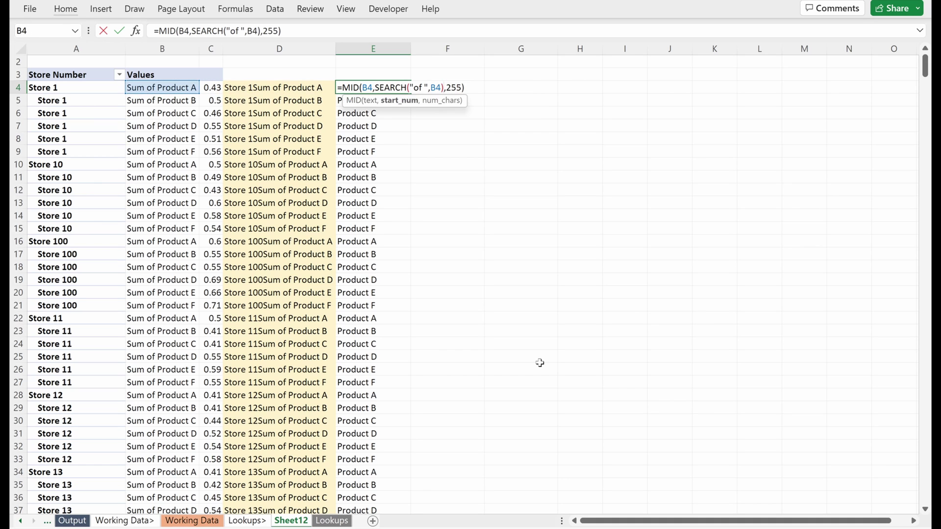
key("Return")
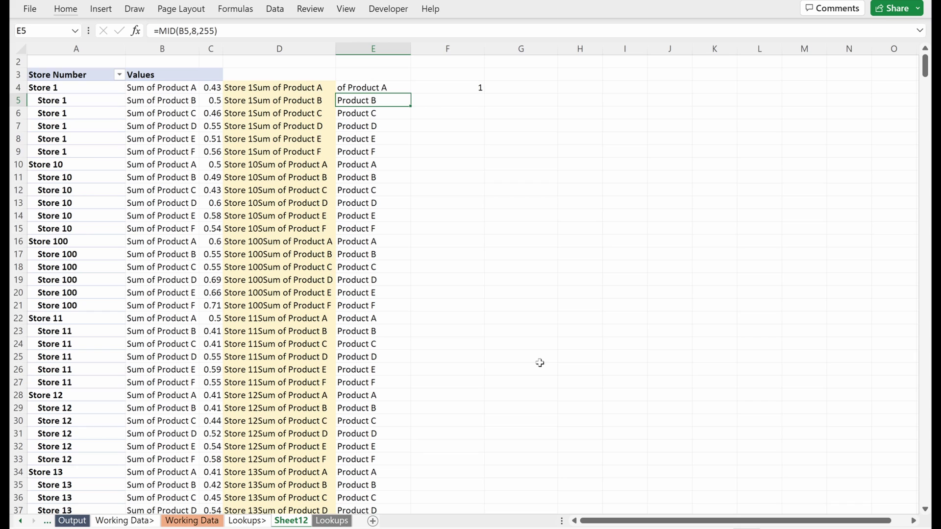
Add a +3 offset to E4's SEARCH start so the name follows "of ".
key("Up")
key("F2")
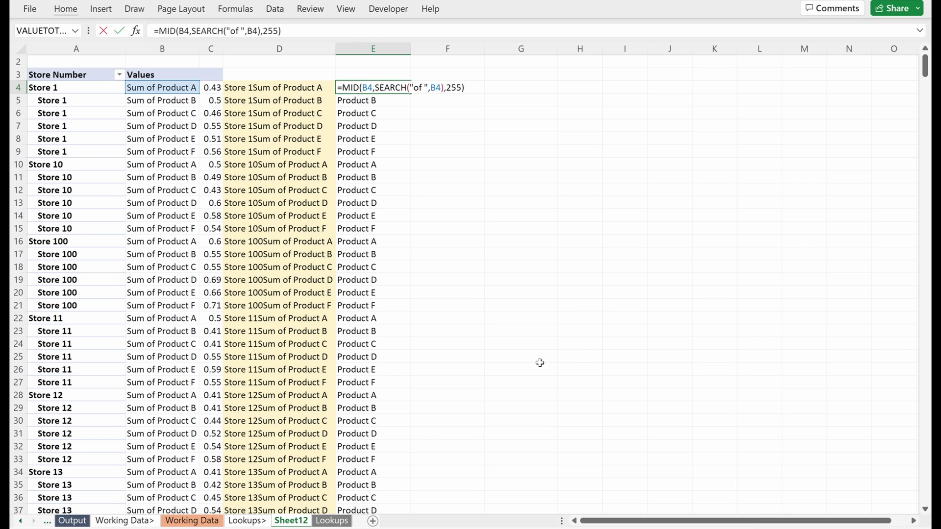
key("Left")
key("Left")
key("Left")
key("Left")
key("Left")
key("Left")
key("Left")
key("Left")
key("Left")
key("Left")
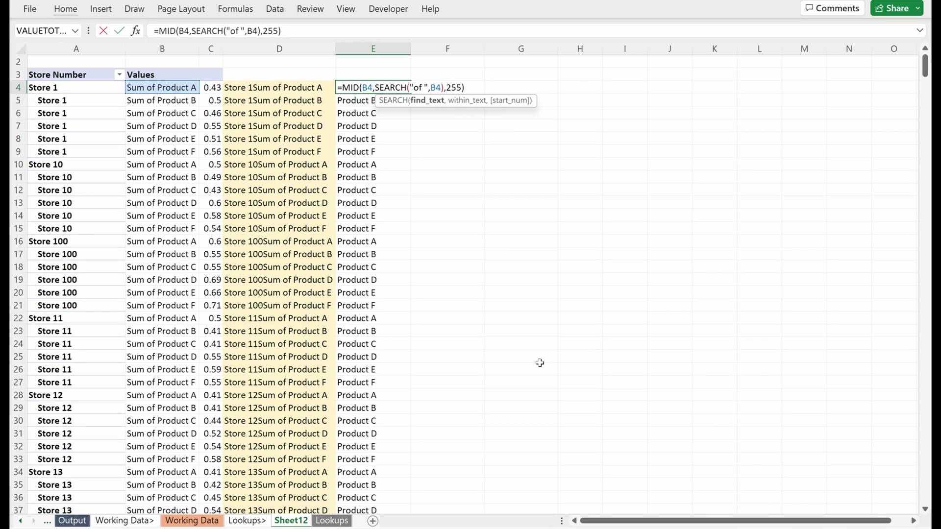
key("shift+Left")
key("shift+Left")
key("shift+Left")
key("shift+Right")
key("shift+Left")
key("Right")
key("shift+Right")
key("shift+Right")
key("Right")
key("Right")
key("Right")
key("Right")
key("Right")
key("Right")
key("Right")
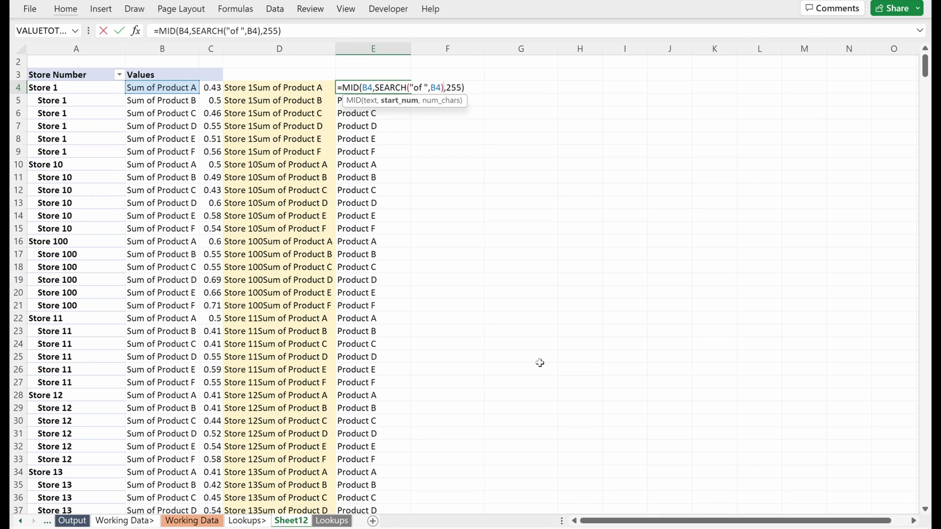
type("+3")
key("Return")
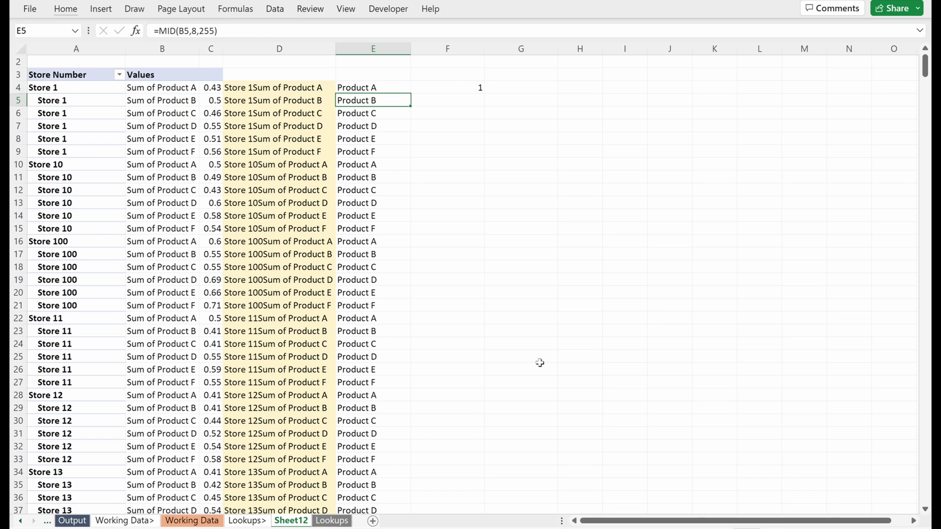
Inspect the product-name formulas in the rows below E4.
key("Up")
key("Down")
key("F2")
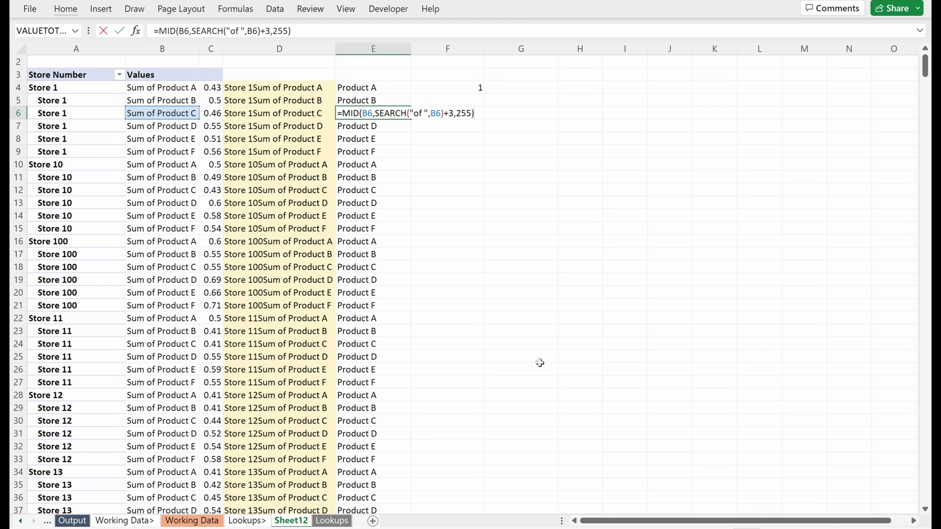
key("Return")
key("F2")
key("Return")
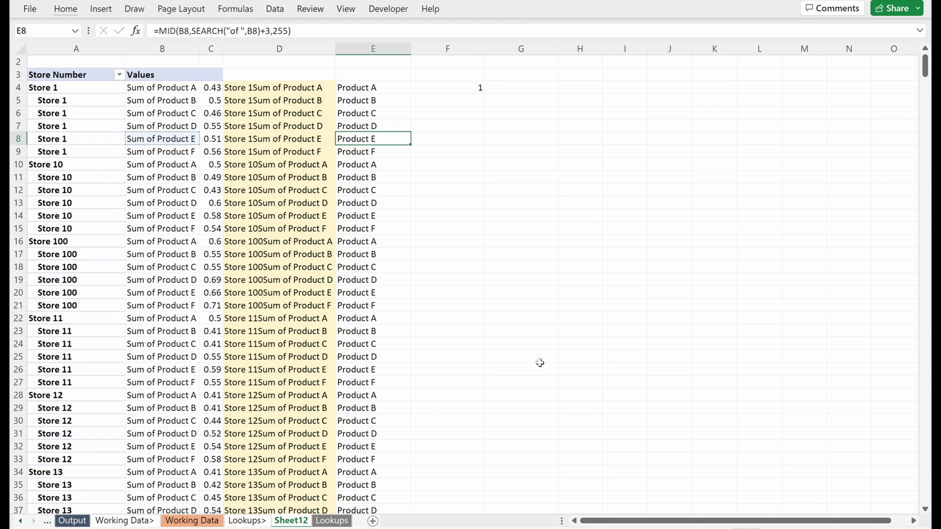
key("Up")
key("Up")
key("Up")
key("Up")
Change E4 to =MID(B4,SEARCH("Product",B4),255), dropping the +3 offset.
key("F2")
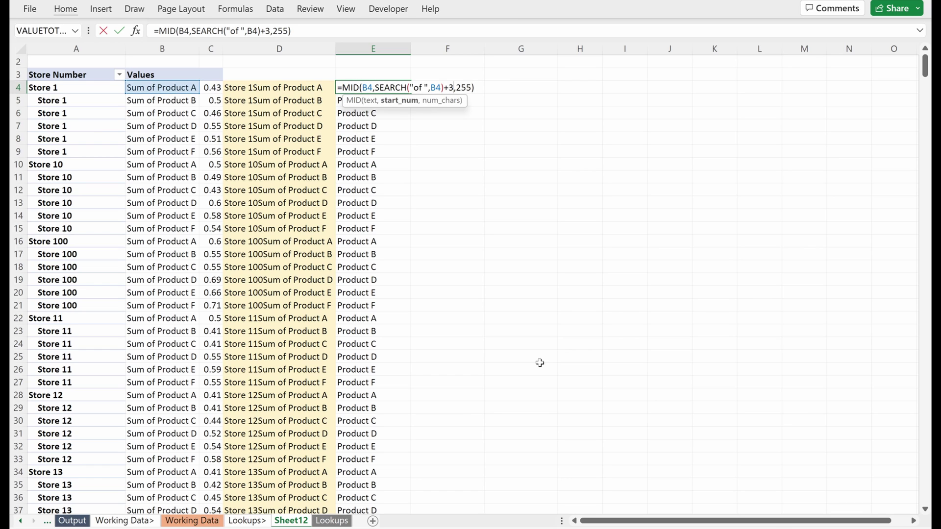
key("Left")
key("Left")
key("Left")
key("Left")
key("Left")
key("BackSpace")
key("BackSpace")
key("Left")
key("Left")
key("Left")
key("Left")
key("Left")
key("Left")
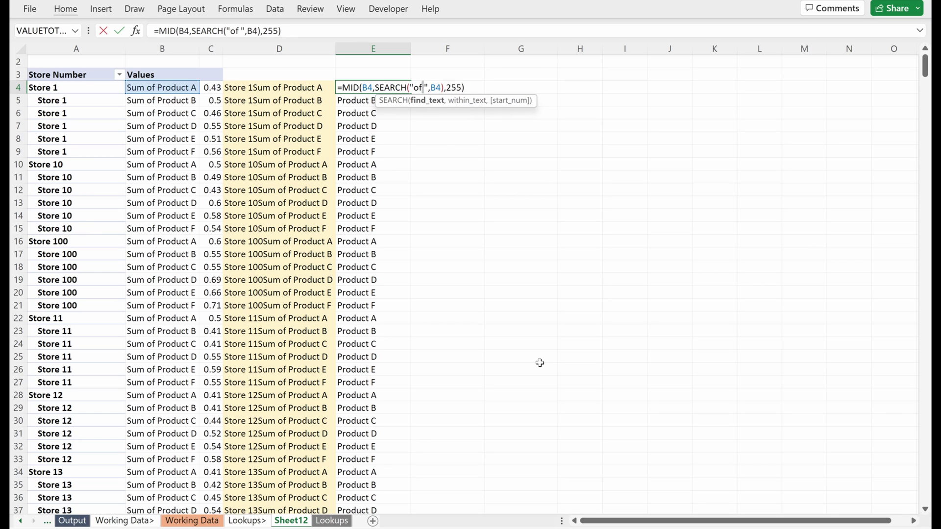
key("shift+Left")
key("shift+Left")
key("BackSpace")
type("Produc")
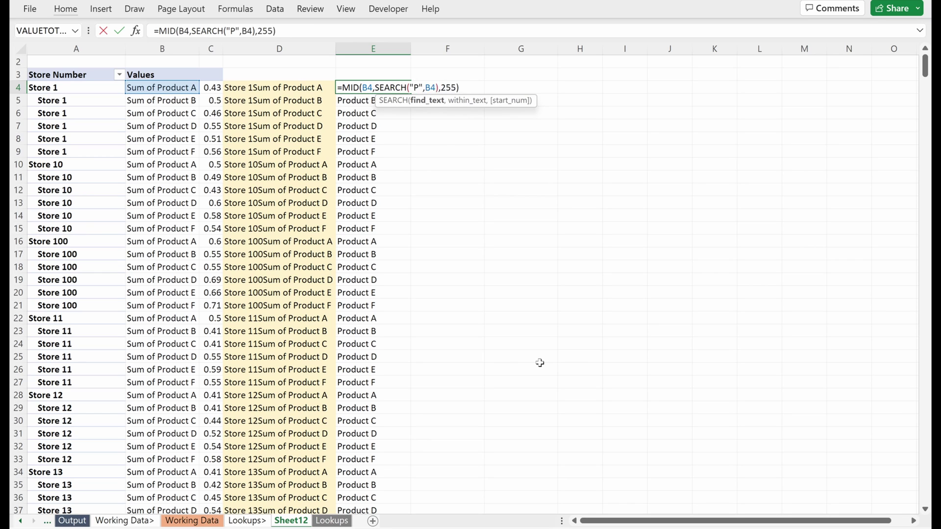
type("t")
key("Return")
key("Up")
Check that E5:E8 carry the filled-down MID/SEARCH formula returning Product names.
key("F2")
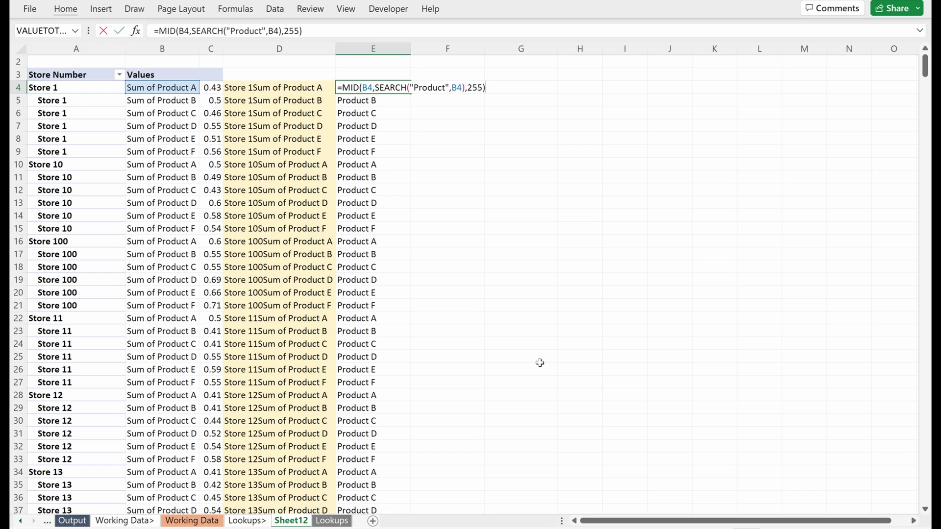
key("Escape")
key("F2")
key("Return")
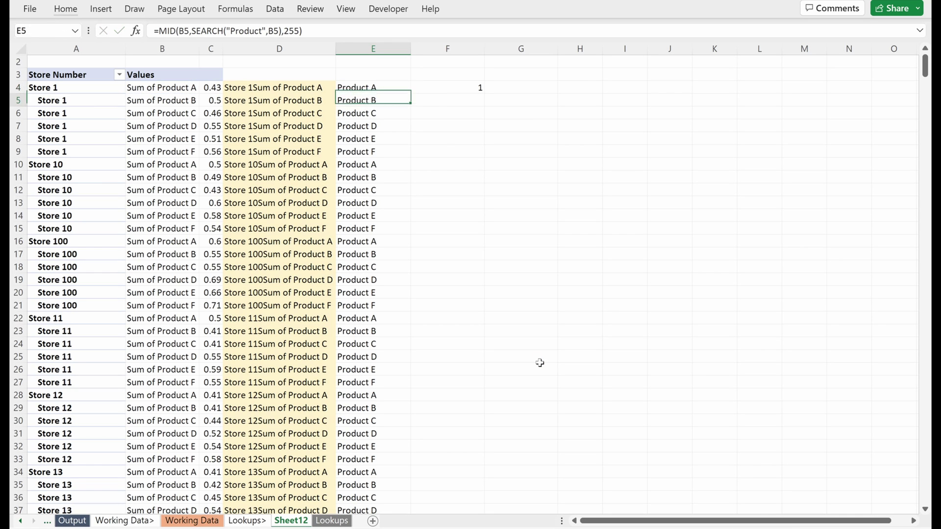
key("F2")
key("Return")
key("F2")
key("Return")
key("F2")
key("Return")
key("F2")
key("Escape")
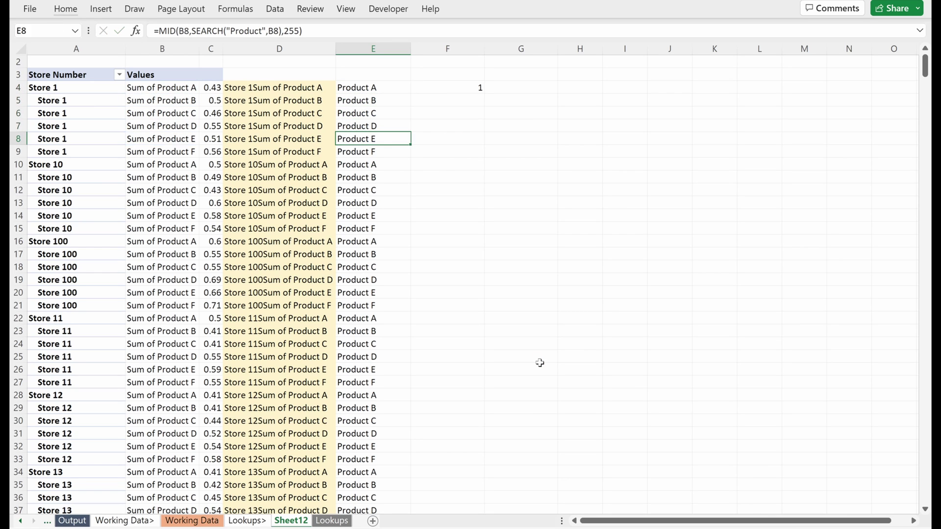
key("F2")
key("Escape")
key("F2")
key("Escape")
key("Up")
key("F2")
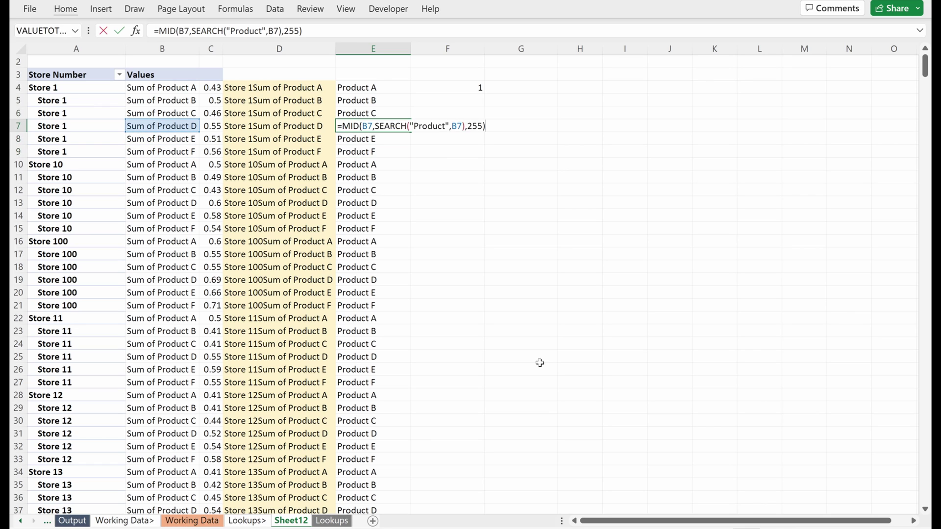
key("Escape")
key("Up")
key("F2")
key("Escape")
key("Up")
key("F2")
key("Escape")
key("Up")
key("F2")
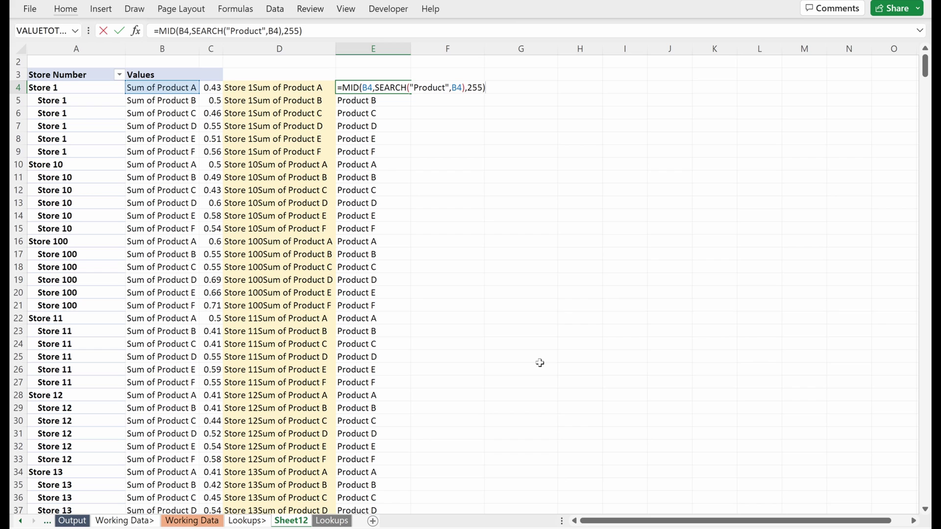
key("Return")
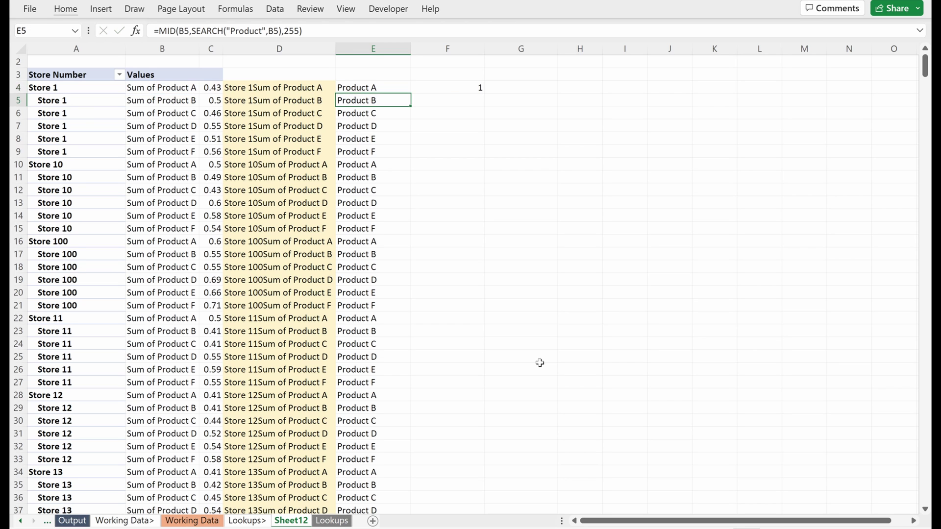
key("ctrl+Down")
Enter =CONCAT(A4,E4) in F4 to join store and product.
key("ctrl+Up")
key("Right")
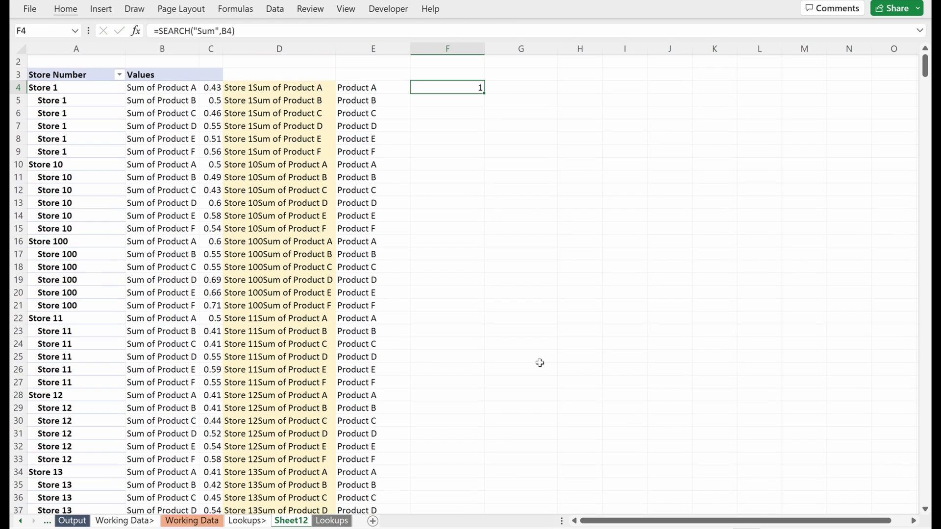
type("=concat")
key("Tab")
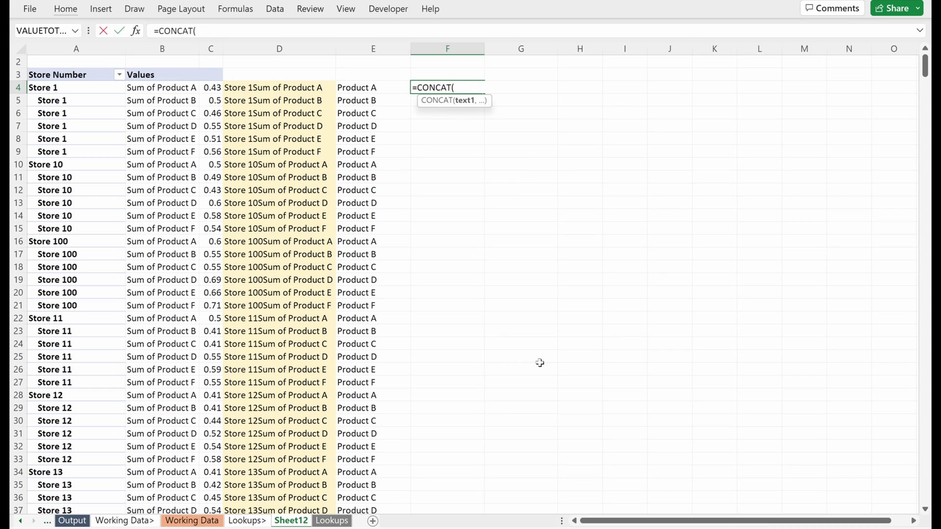
key("Left")
key("ctrl+Left")
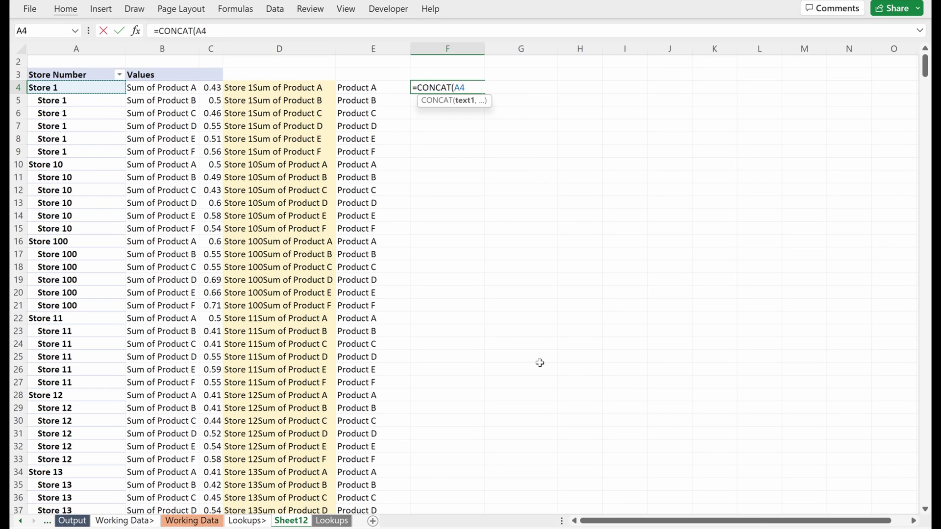
type(",")
key("Left")
key("Left")
key("Right")
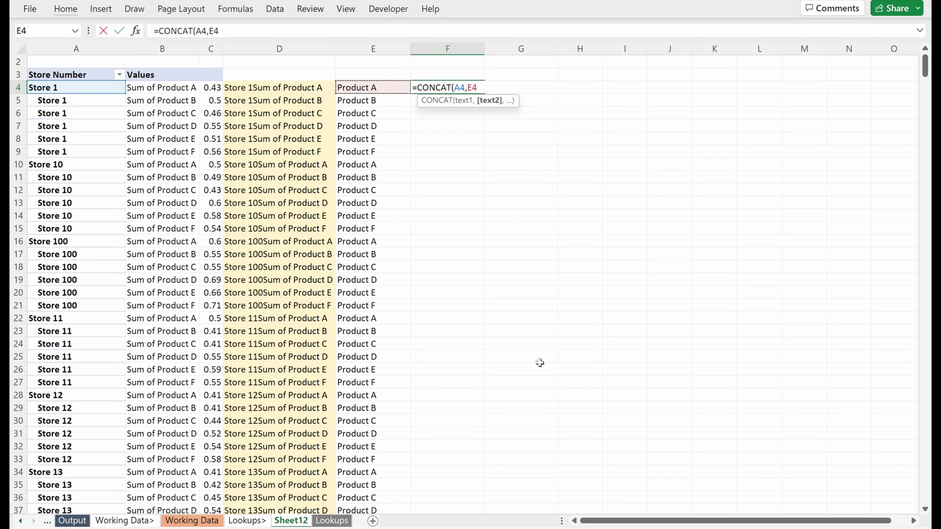
key("Return")
Insert a " & " separator between the store and product arguments in F4.
key("Up")
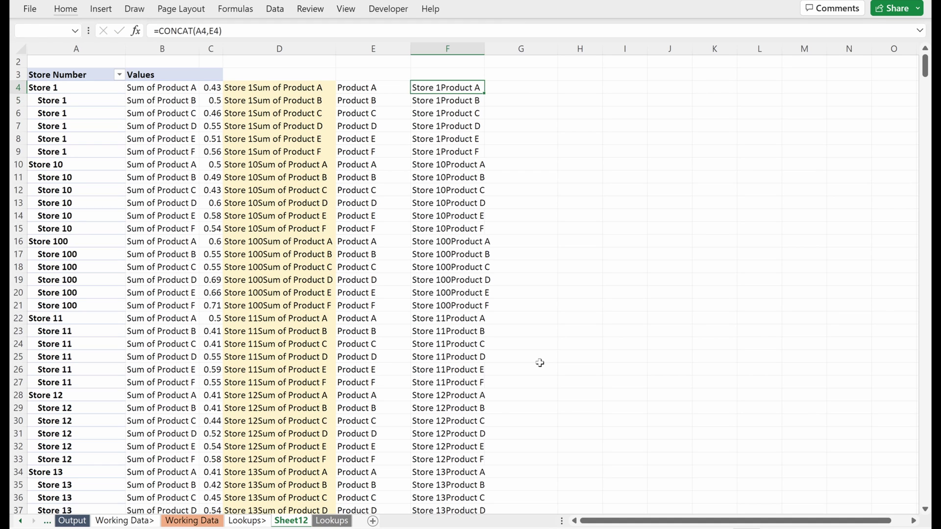
key("F2")
key("Left")
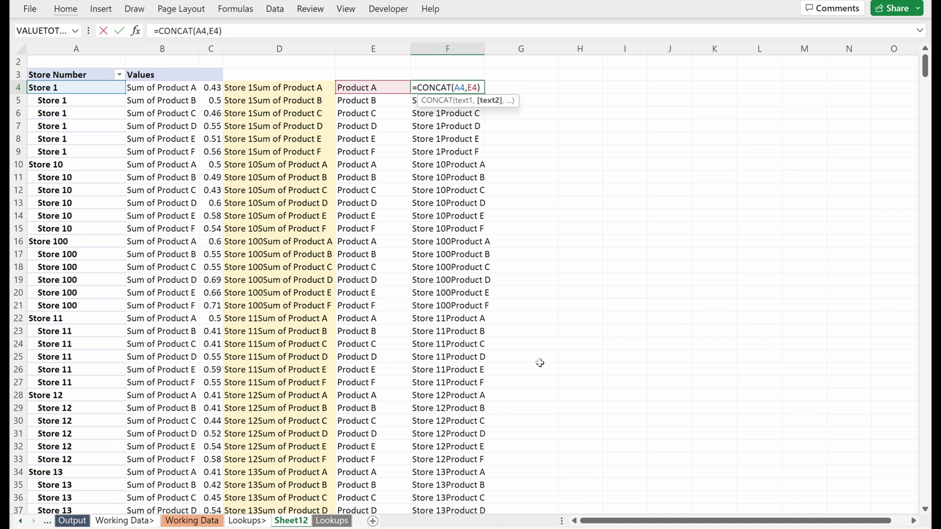
type("\"")
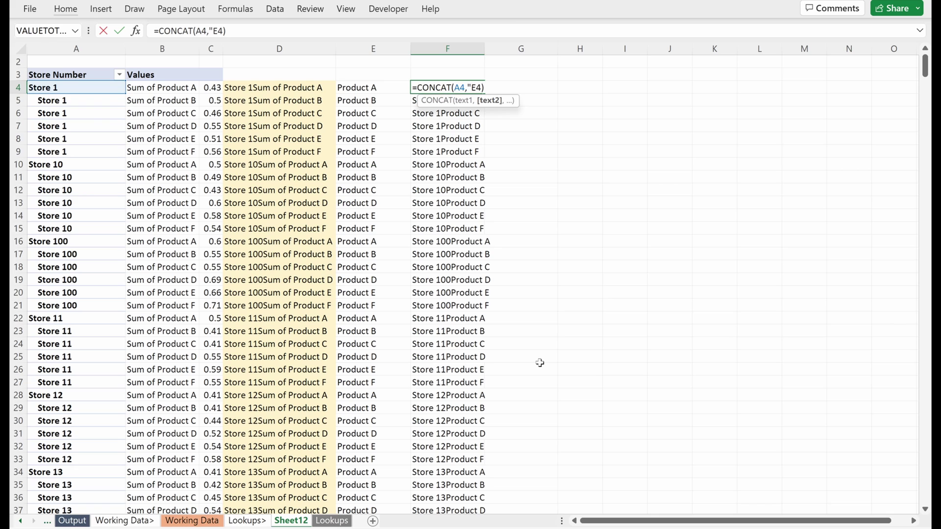
type(" & \",")
key("Return")
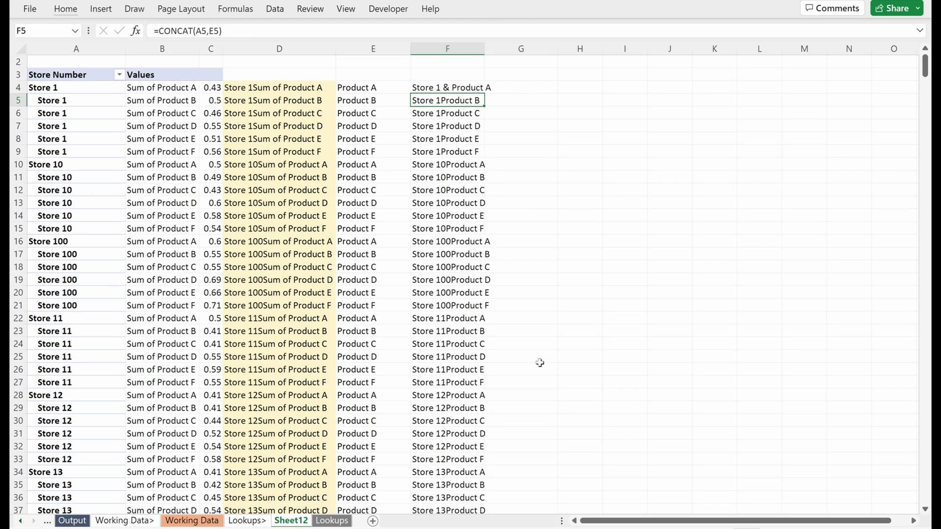
Review the filled-down CONCAT formulas in the rows below F4.
key("Up")
key("Down")
key("F2")
key("Return")
key("F2")
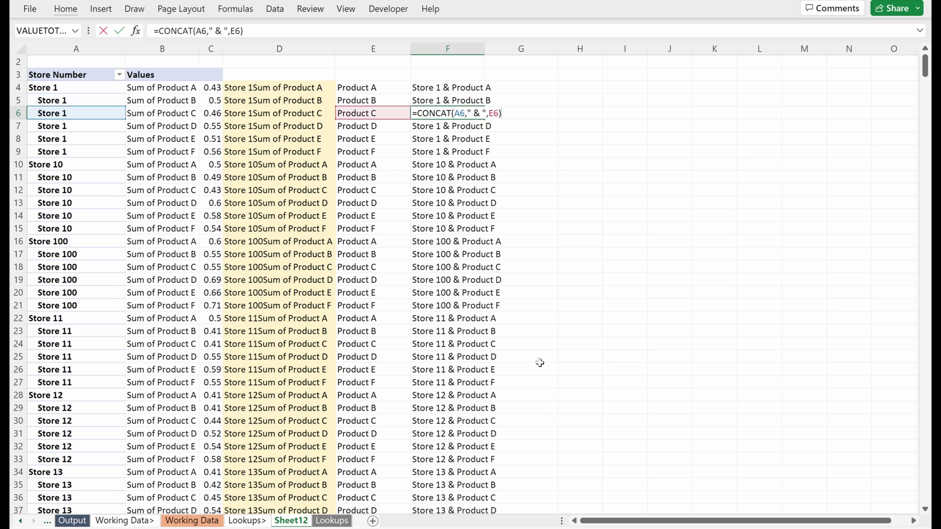
key("Return")
key("Down")
key("Down")
key("Down")
key("Down")
key("Down")
key("Down")
key("Down")
key("Down")
key("Down")
key("Up")
key("F2")
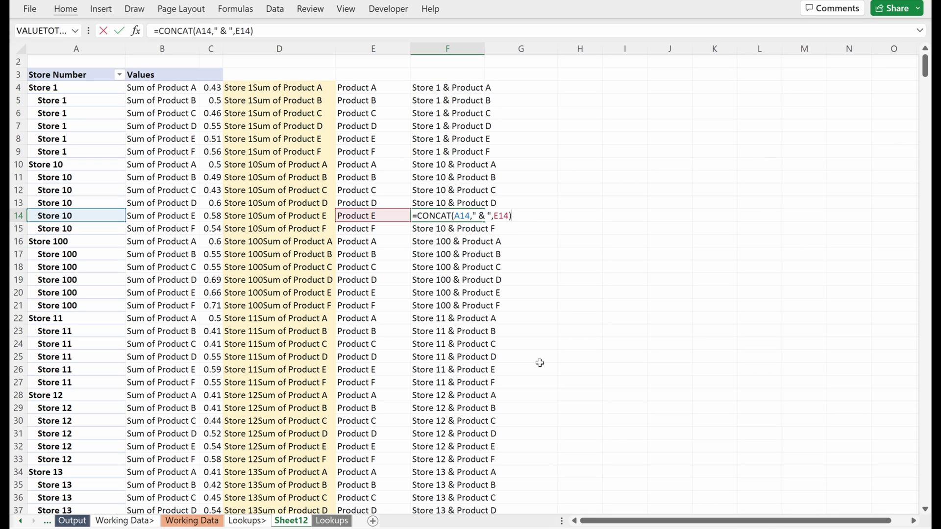
key("Escape")
key("Up")
key("Up")
key("ctrl+Up")
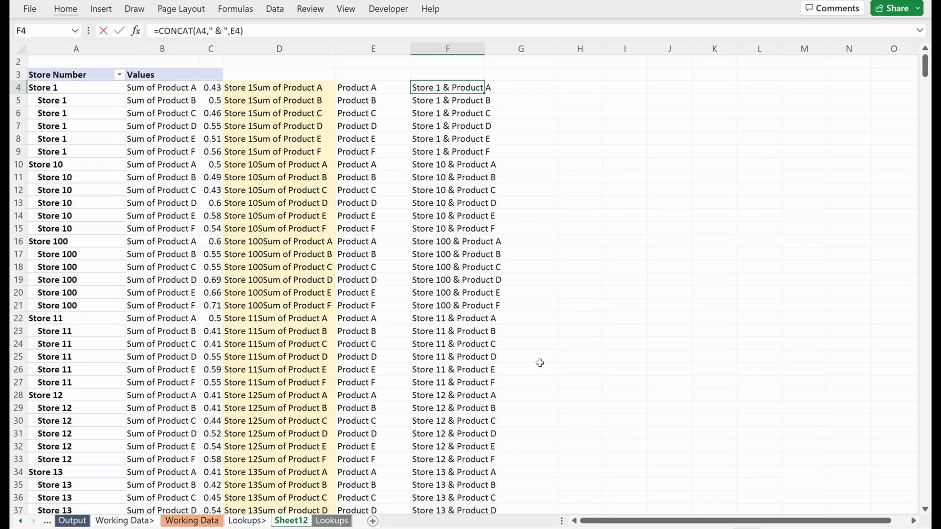
Remove the " & " separator so F4 reads =CONCAT(A4,E4), giving keys like Store 1Product A.
key("F2")
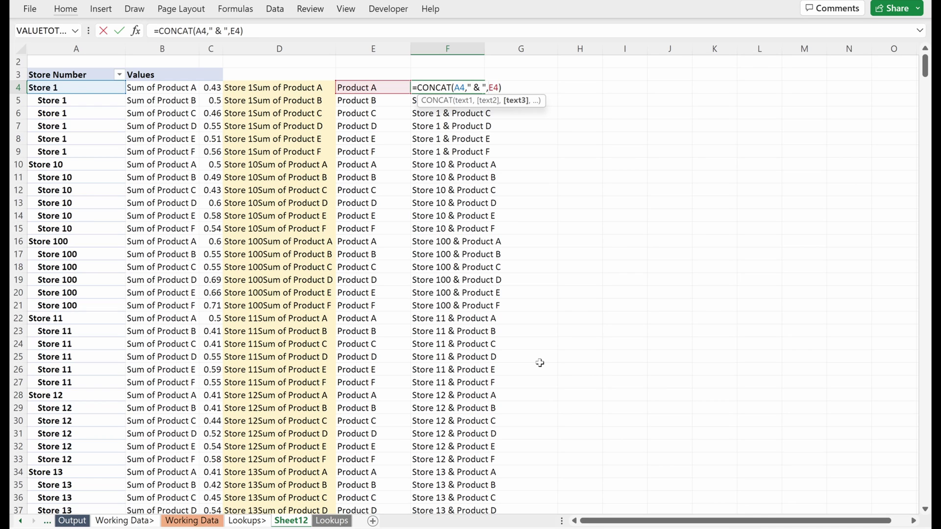
key("Left")
key("Left")
key("Left")
key("Left")
key("Left")
key("Left")
key("shift+Left")
key("shift+Left")
key("shift+Left")
key("shift+Left")
key("shift+Left")
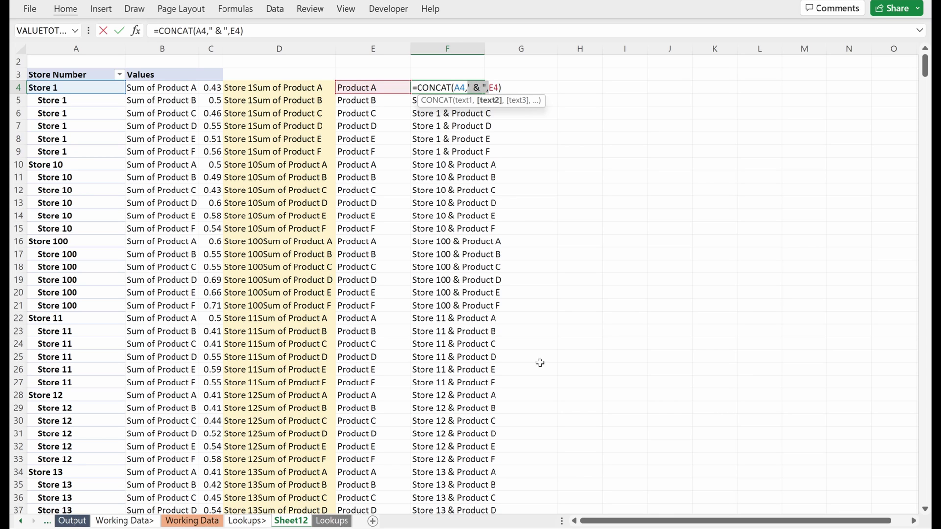
key("Delete")
key("Return")
key("Up")
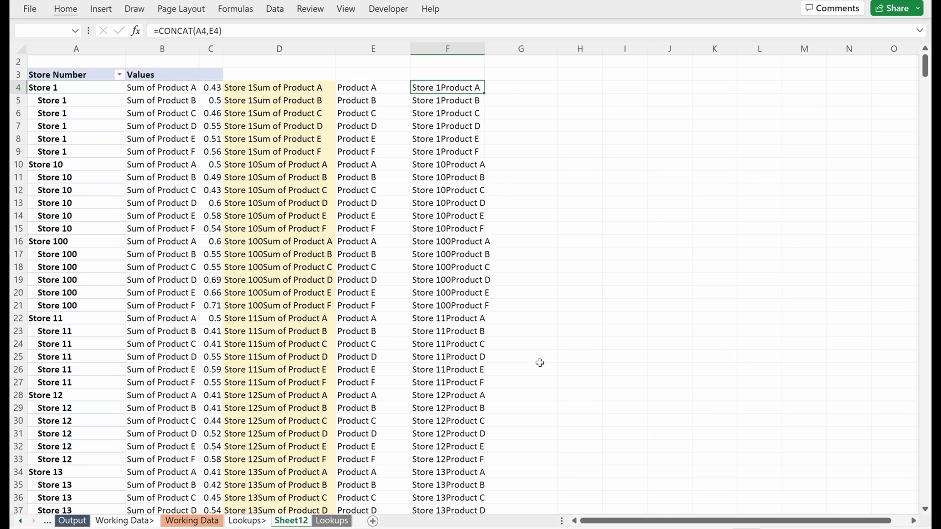
key("Down")
key("Down")
key("Down")
key("Down")
key("Down")
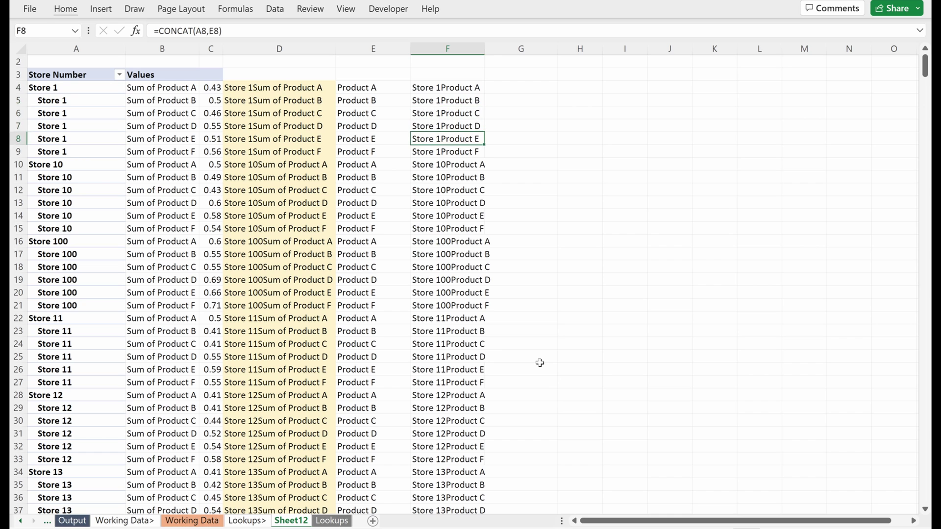
Clear and delete the old store-plus-sum helper column D.
key("Left")
key("Left")
key("ctrl+Up")
key("ctrl+shift+Down")
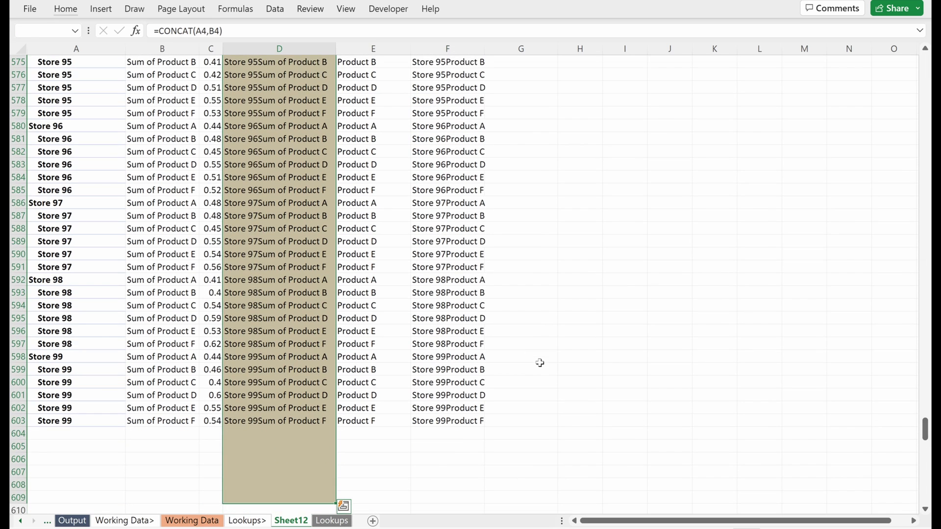
key("Delete")
key("ctrl+BackSpace")
key("ctrl+space")
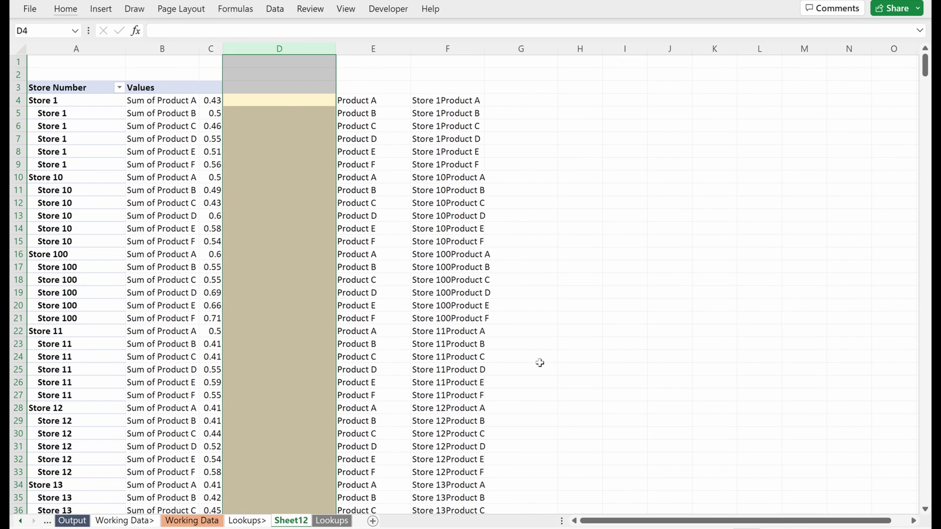
key("ctrl+minus")
Add headers Product in D3 and Concat Lookup in E3.
key("Up")
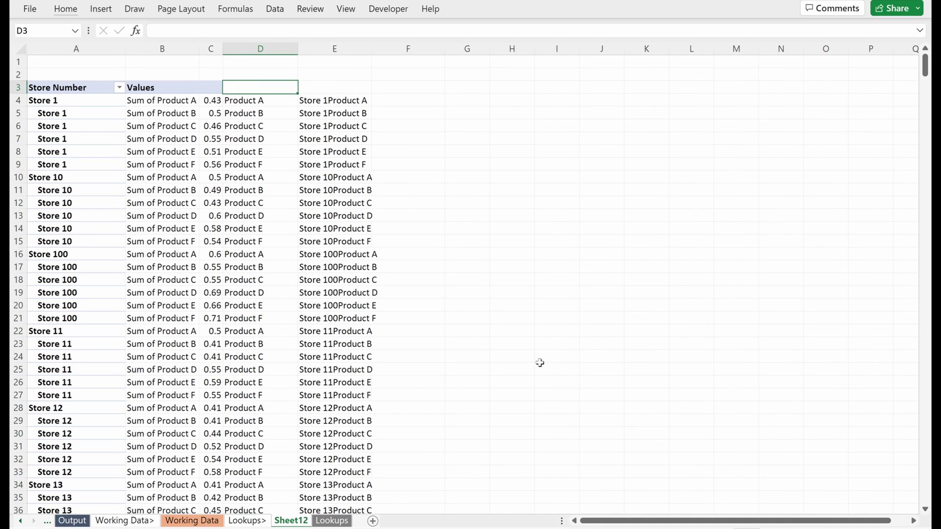
type("Product")
key("Tab")
type("Con")
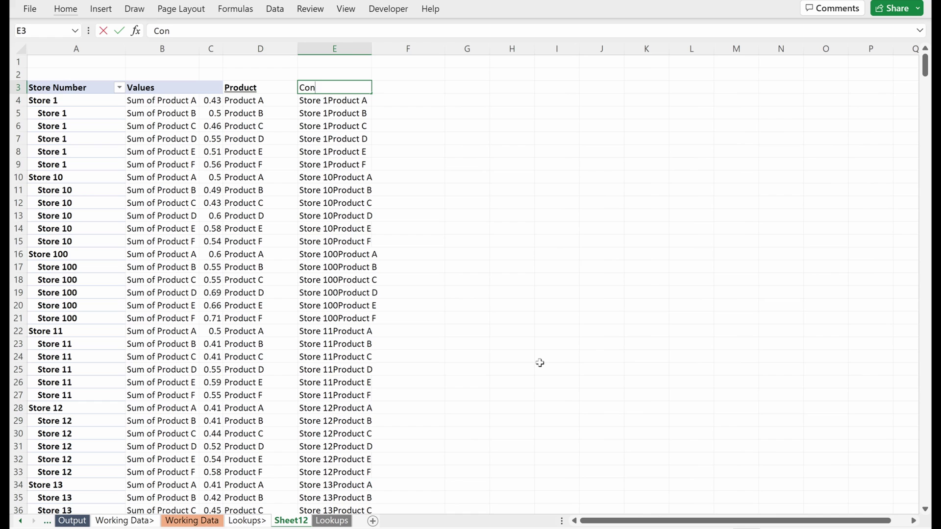
type("cat Lookup")
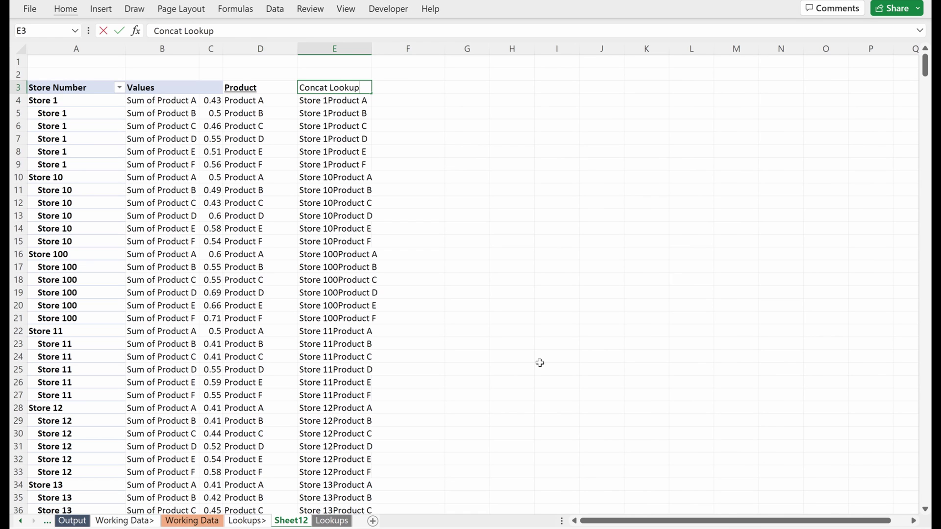
key("Return")
Select the Concat Lookup column down to the last row and move toward Working Data.
key("Up")
key("ctrl+shift+Down")
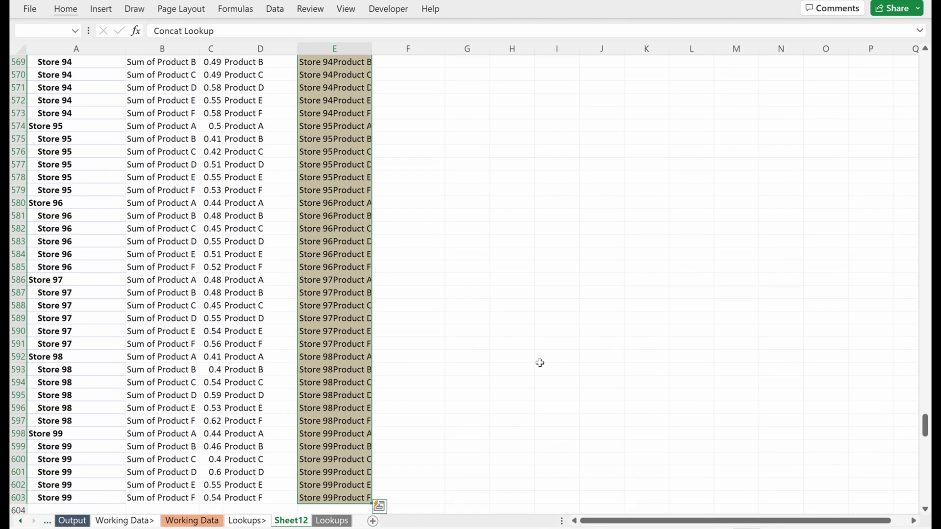
key("alt")
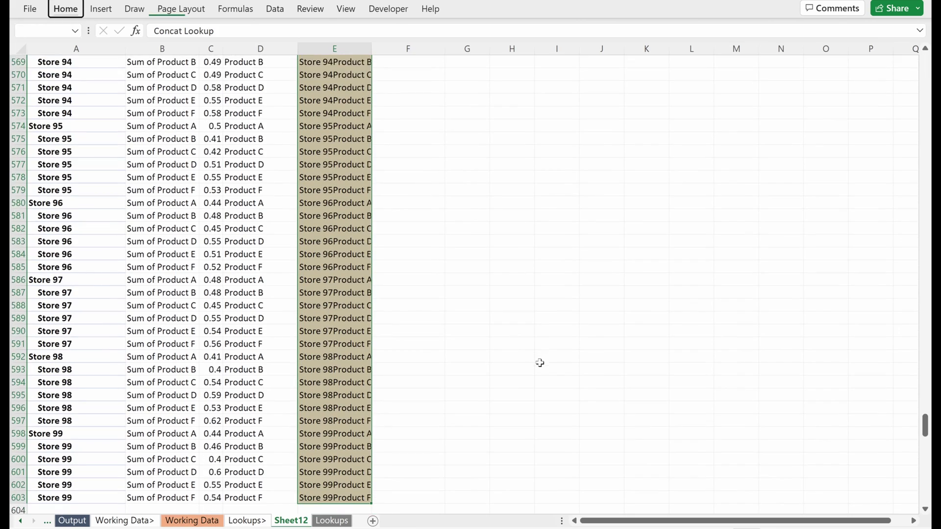
key("ctrl+BackSpace")
Start a SUMIFS in Working Data P3 with sum range Sheet12!$C$4:$C$603.
key("ctrl+Page_Up")
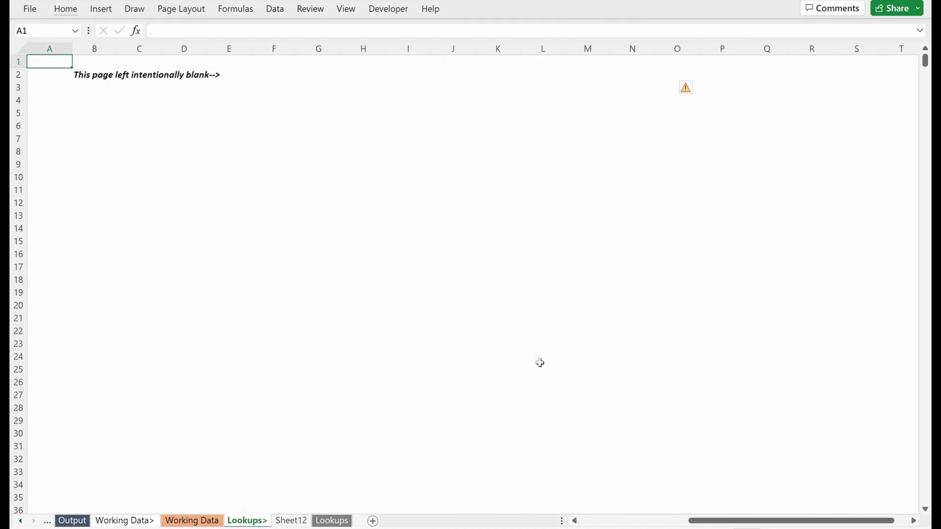
key("ctrl+Page_Up")
key("F2")
key("ctrl+Return")
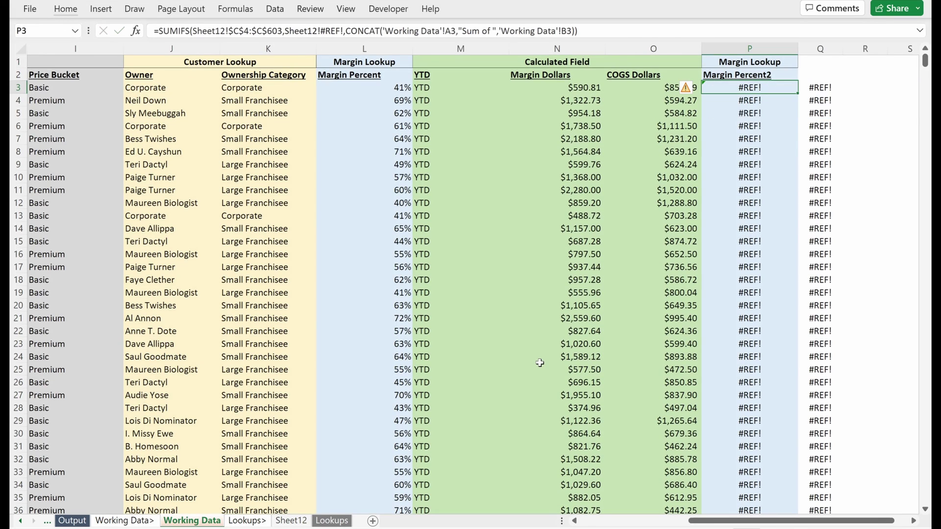
type("=")
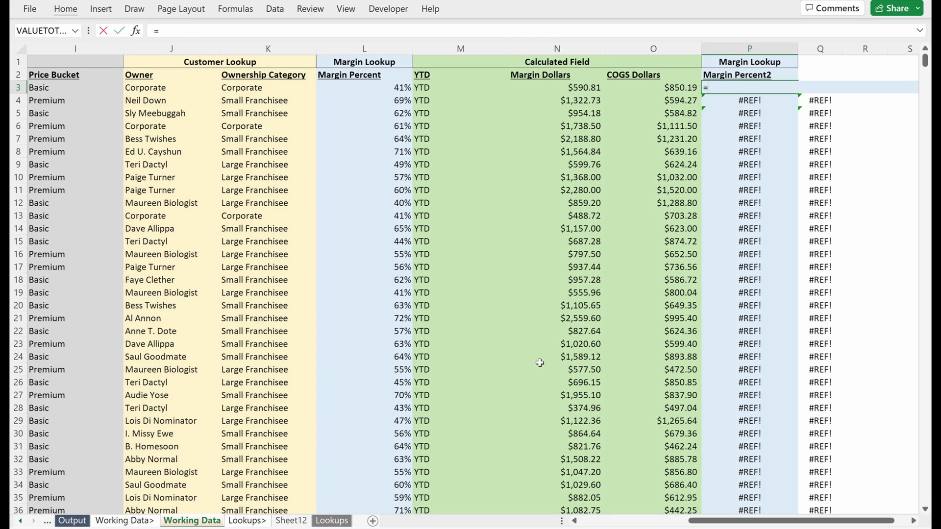
type("sumifs")
key("Tab")
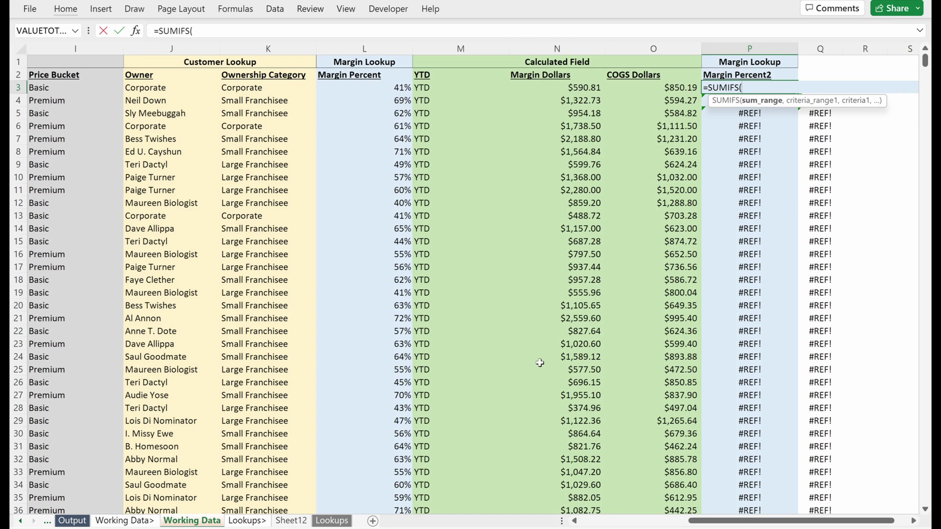
key("ctrl+Page_Down")
key("ctrl+Page_Down")
key("Down")
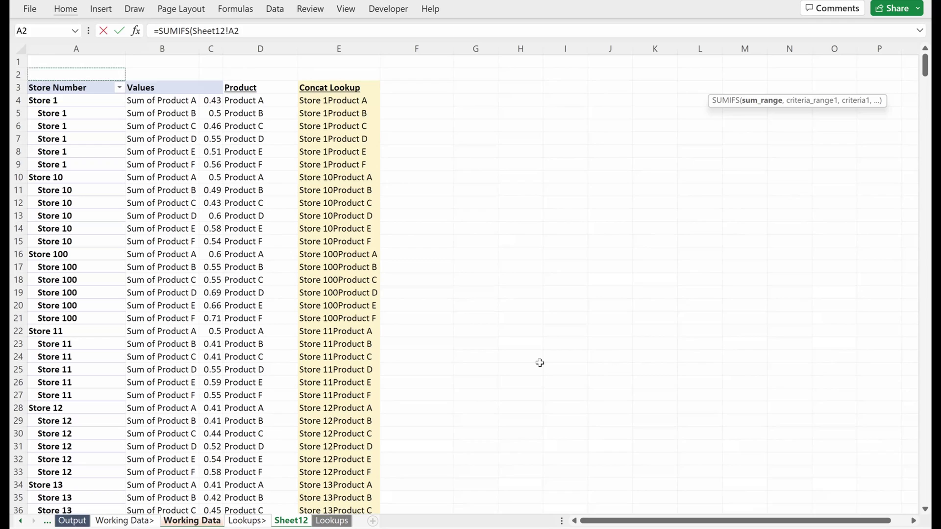
key("Down")
key("Right")
key("Right")
key("Down")
key("ctrl+shift+Down")
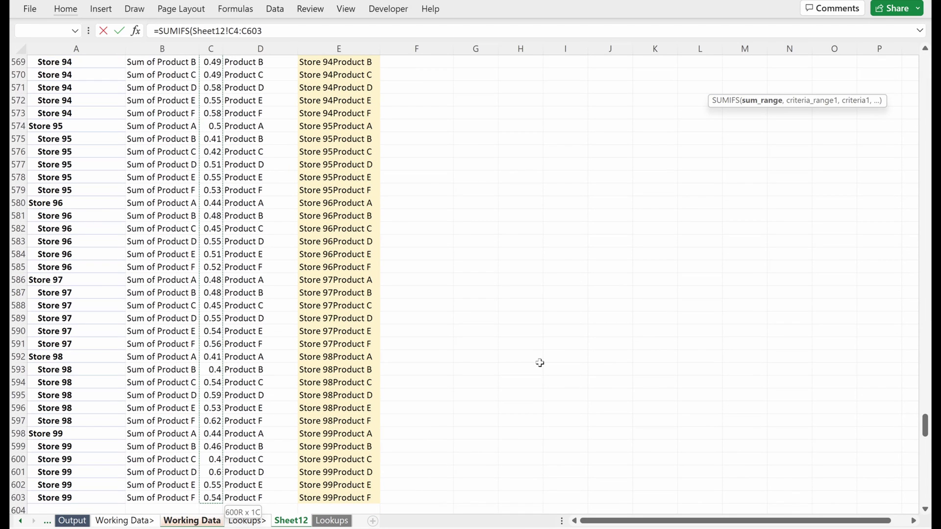
key("F4")
Add the Concat Lookup criteria range Sheet12!$E$4:$E$603 to the SUMIFS.
type(",")
key("Right")
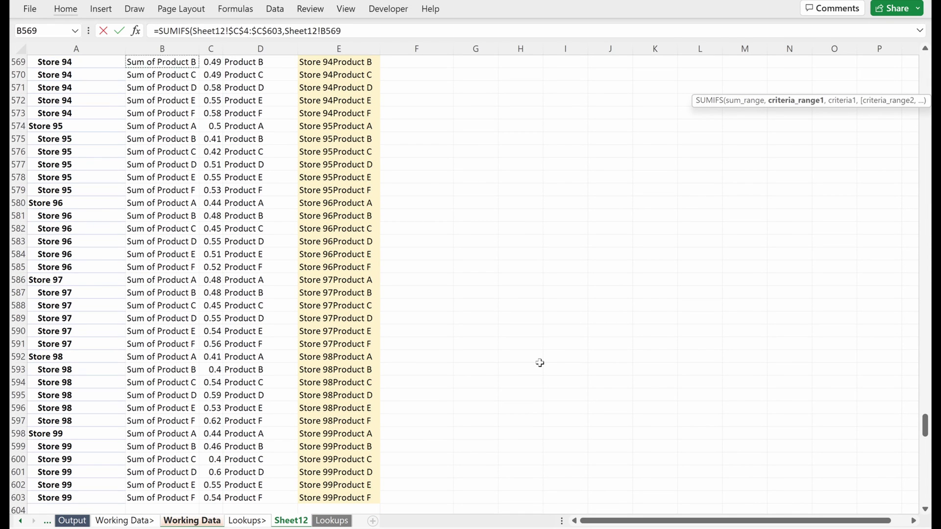
key("Down")
key("Right")
key("Right")
key("Right")
key("ctrl+Down")
key("ctrl+shift+Up")
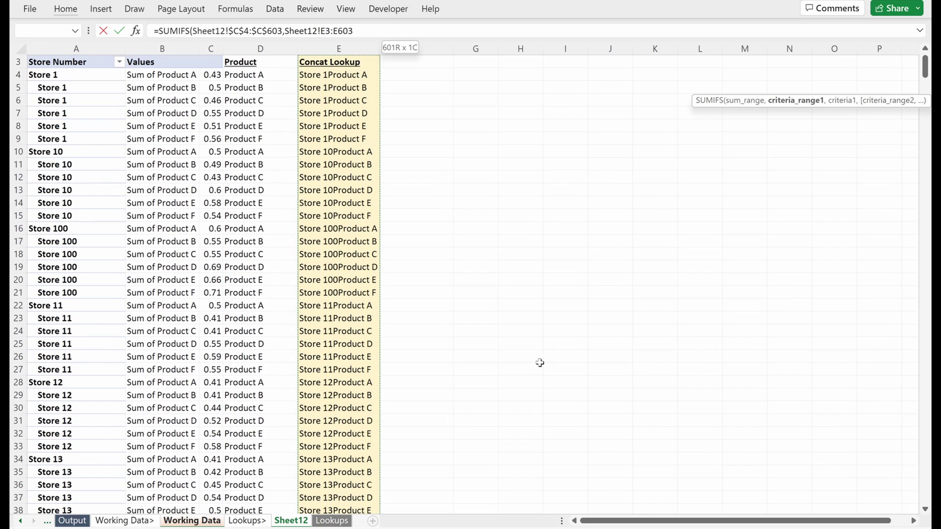
key("shift+Down")
key("F4")
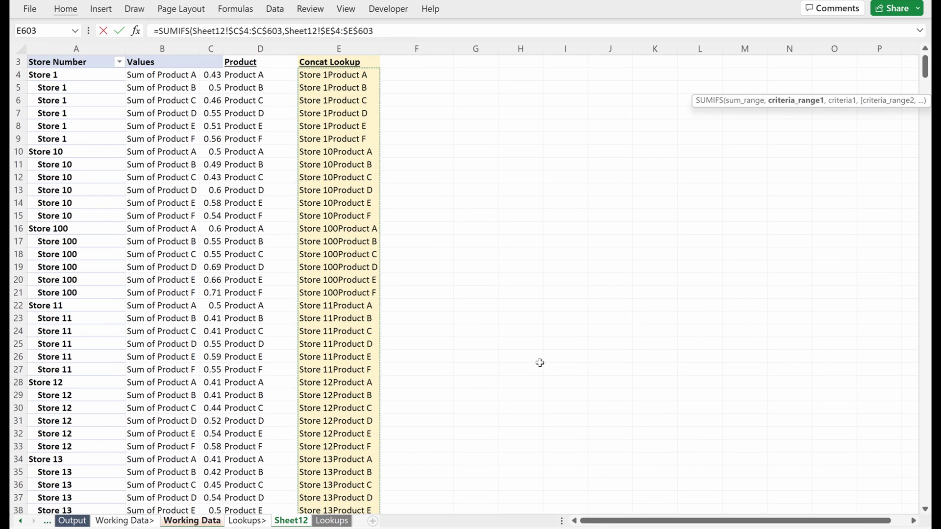
type(",")
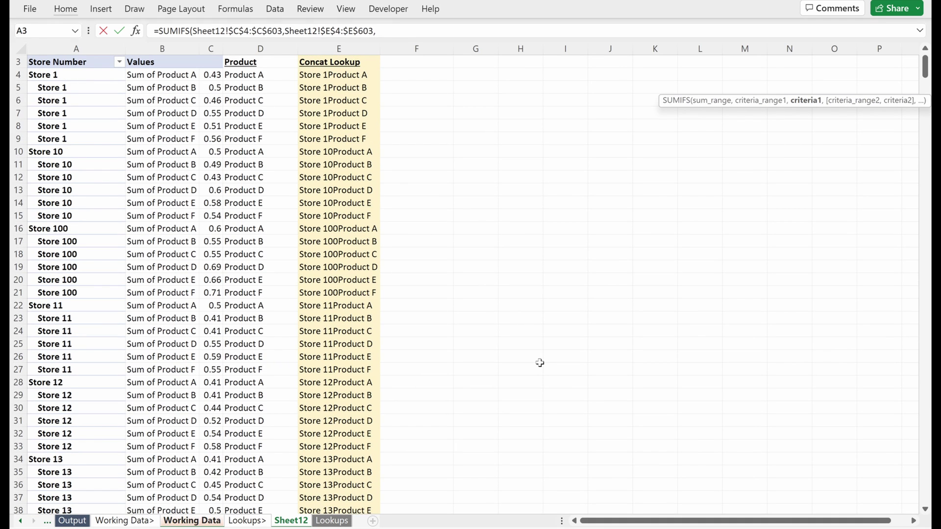
Finish with criteria CONCAT('Working Data'!A3,'Working Data'!B3) and accept Excel's corrected formula.
key("ctrl+Page_Up")
key("ctrl+Page_Up")
type("conc")
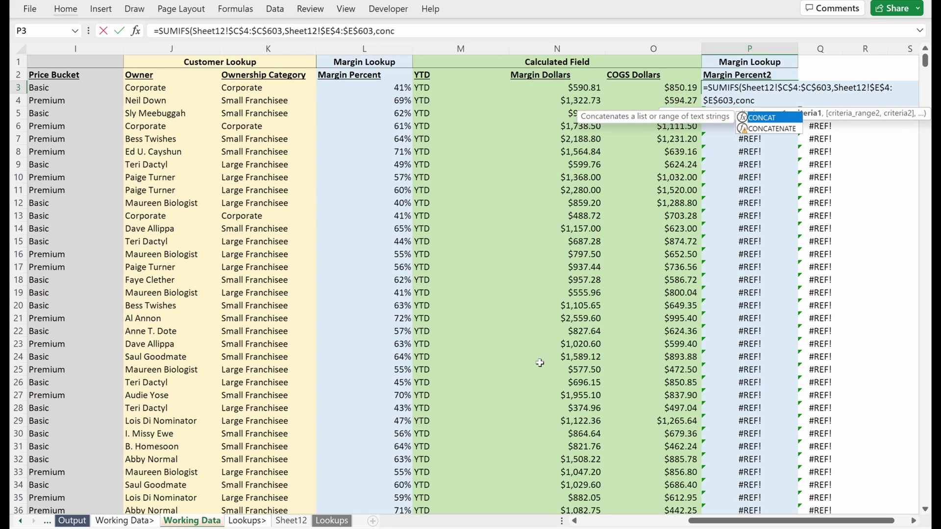
key("Tab")
key("ctrl+Left")
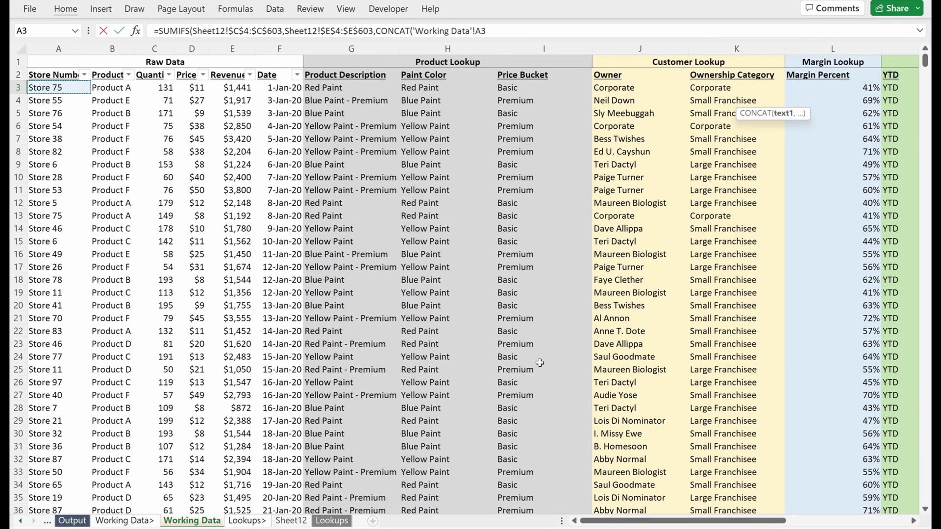
type(",")
key("ctrl+Left")
key("Right")
key("Return")
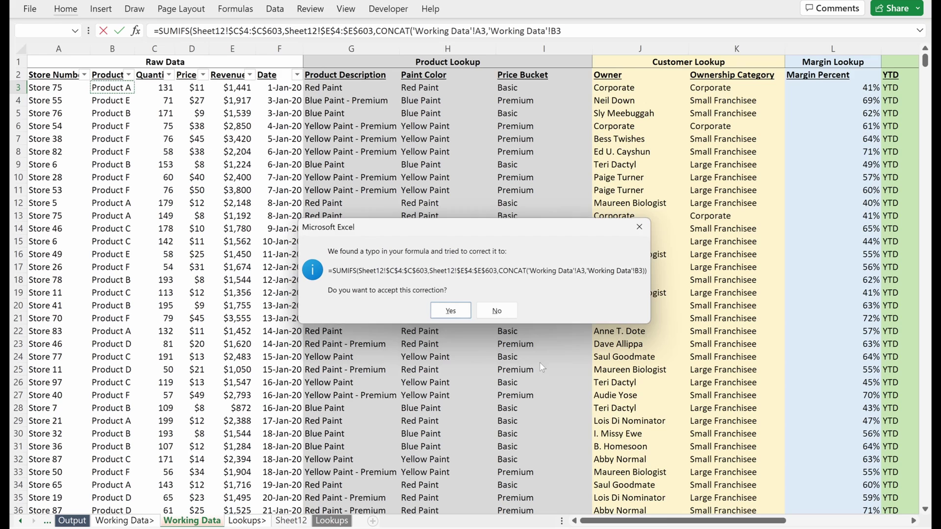
key("Return")
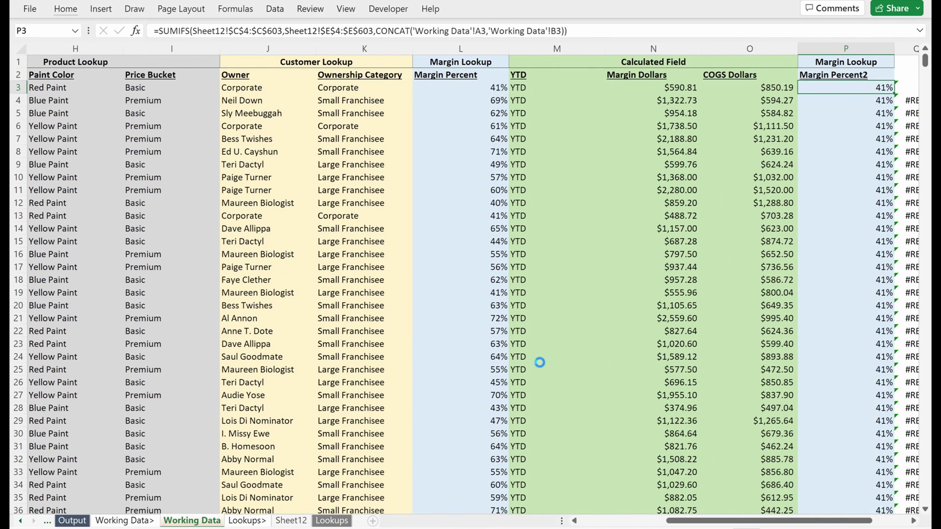
Inspect the difference checks from Q3 down to Q9 to confirm 0% differences.
key("Right")
key("Right")
key("Left")
key("Left")
key("F2")
key("Escape")
key("Right")
key("F2")
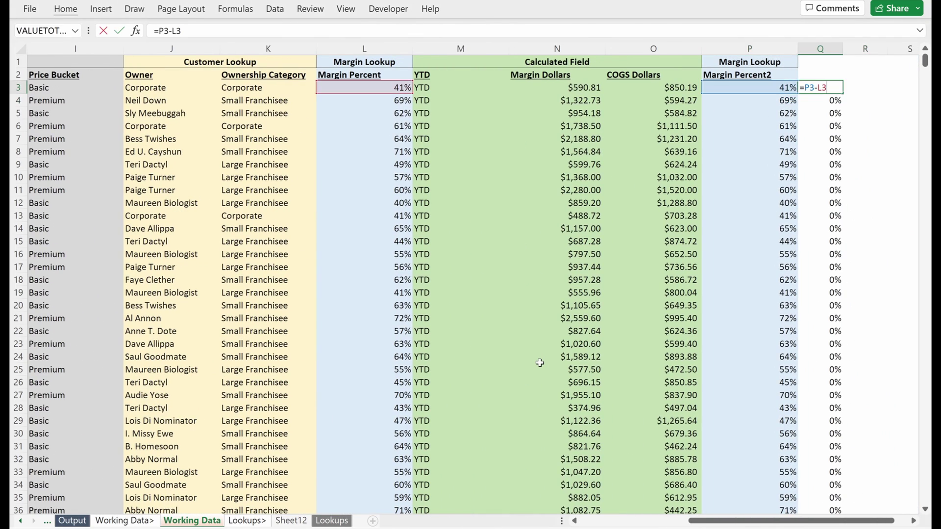
key("Return")
key("F2")
key("Return")
key("F2")
key("Return")
key("F2")
key("Return")
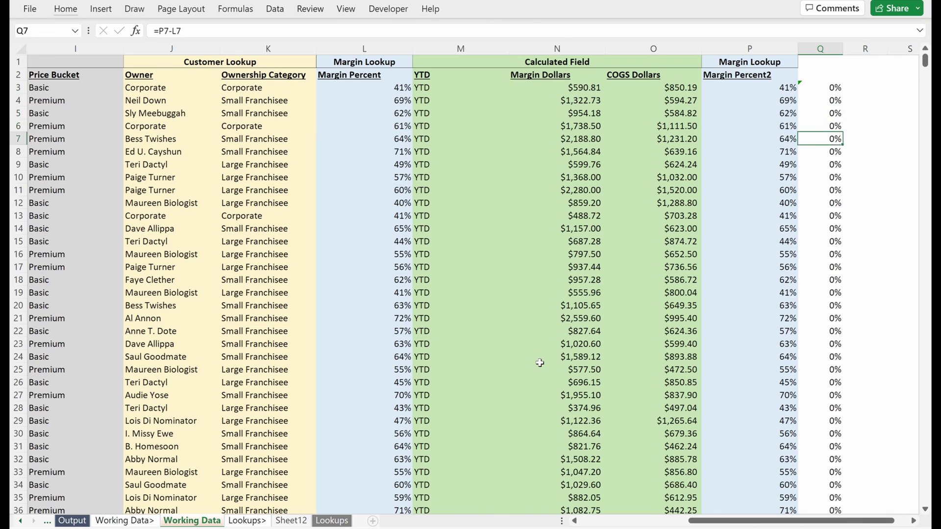
key("F2")
key("Return")
key("F2")
key("Return")
key("F2")
Review the new SUMIFS formula in P3 without changing it.
key("Escape")
key("Left")
key("Up")
key("Up")
key("Up")
key("Up")
key("Up")
key("Up")
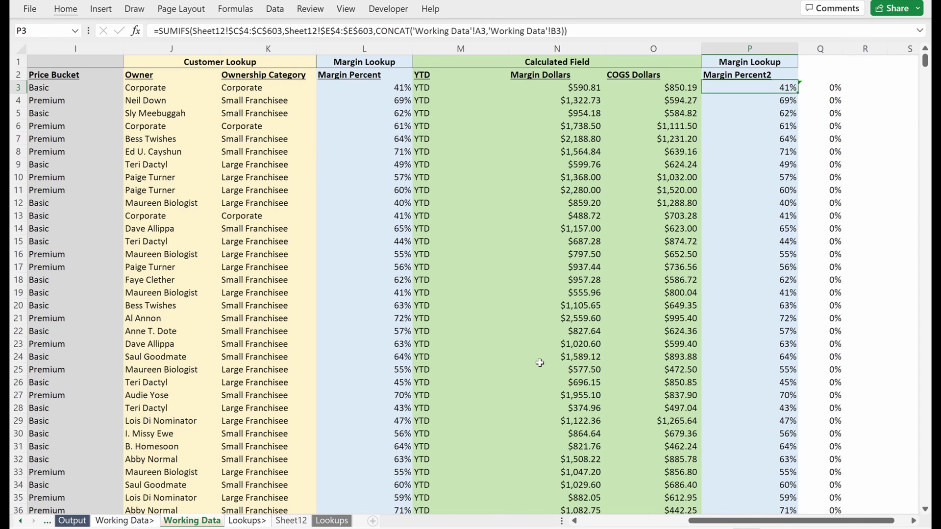
key("F2")
key("Escape")
Insert a blank column N headed 'Concat Product Customer'.
key("Left")
key("Left")
key("ctrl+space")
key("ctrl+shift+plus")
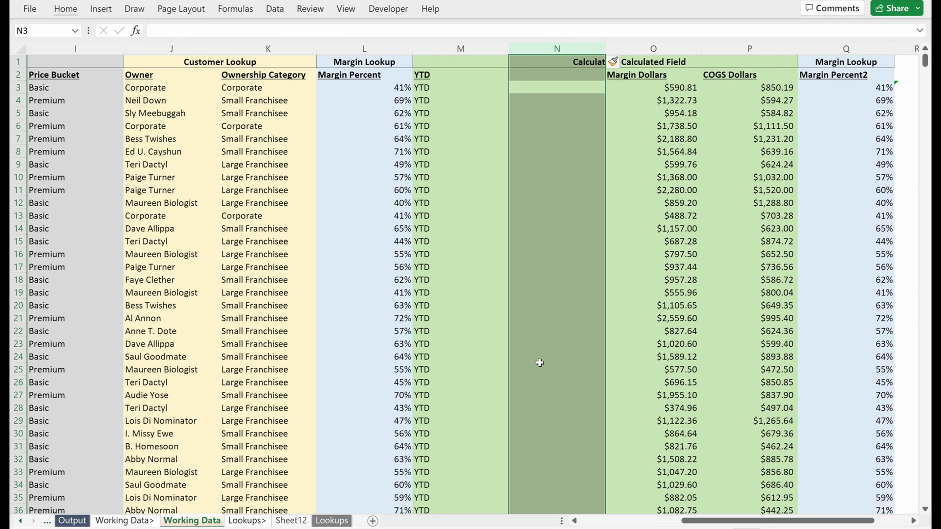
key("Up")
type("Con")
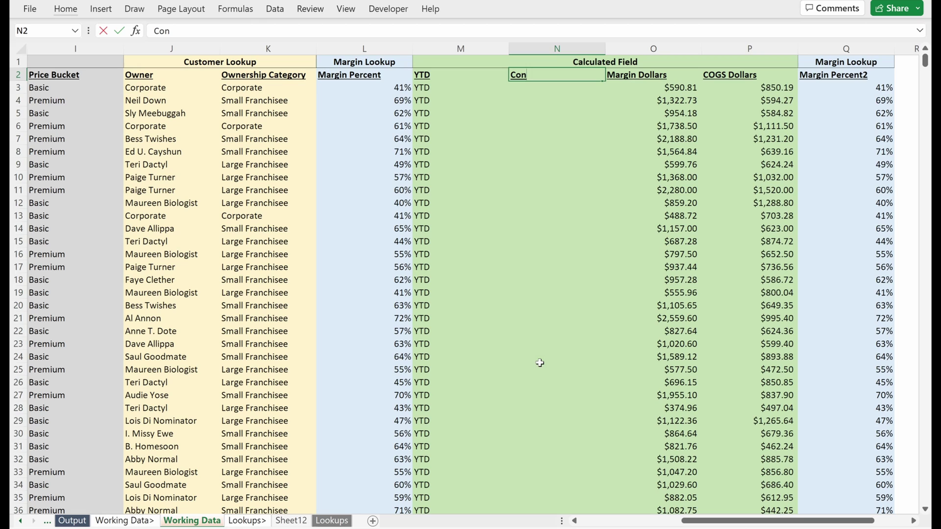
type("cat Product")
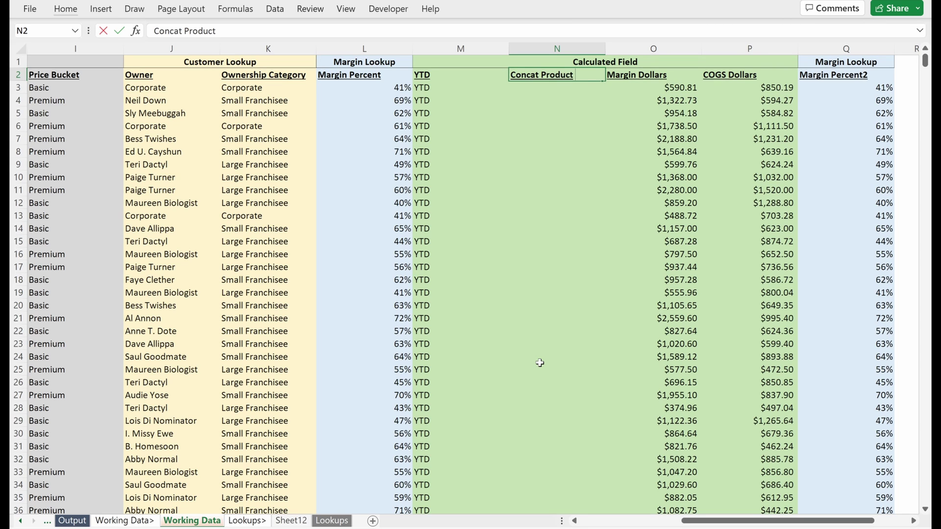
type(" Customer")
key("Return")
Enter =CONCAT(A3,B3) in N3 and fill it down the column.
type("=con")
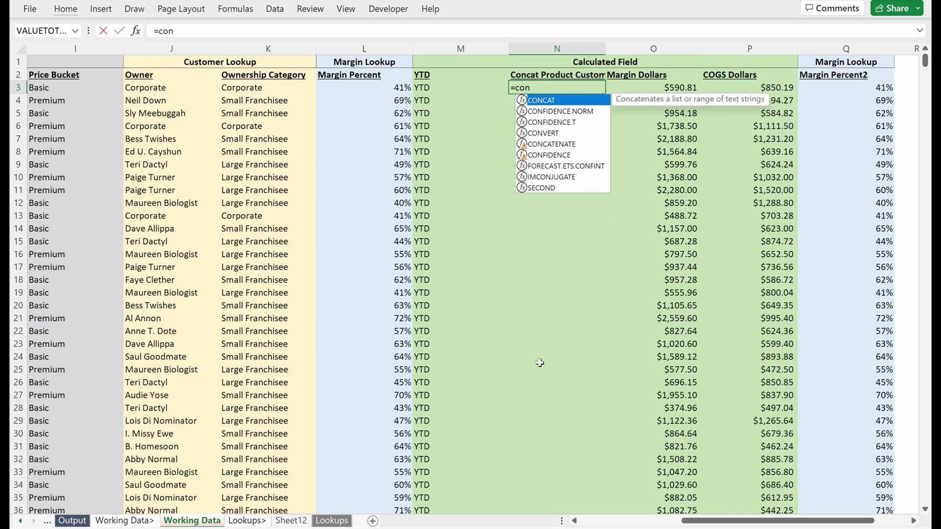
key("Tab")
key("ctrl+Left")
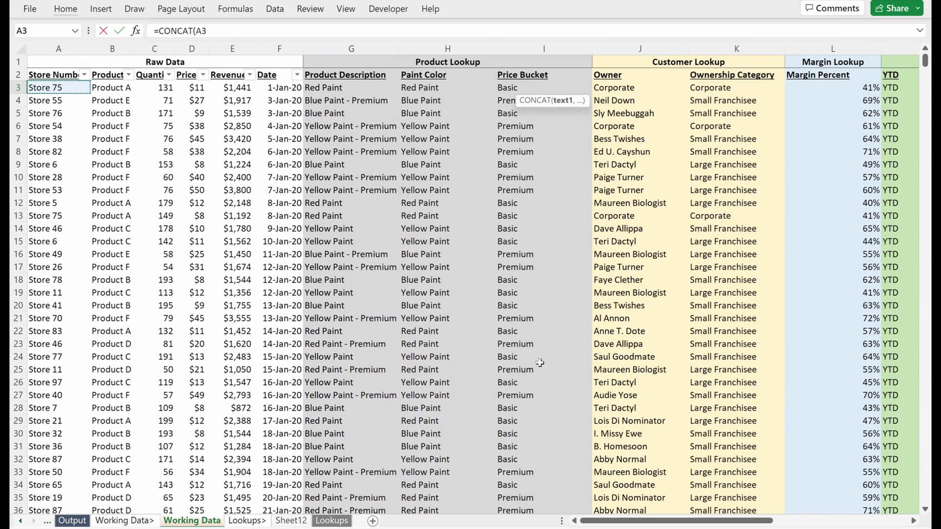
type(",")
key("ctrl+Left")
key("Right")
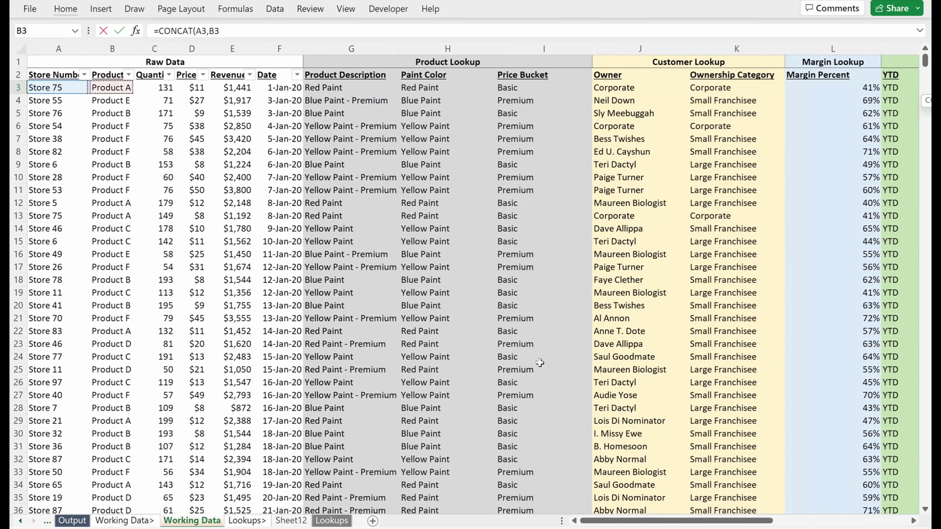
key("Return")
key("Up")
key("ctrl+shift+Down")
key("ctrl+d")
key("ctrl+Right")
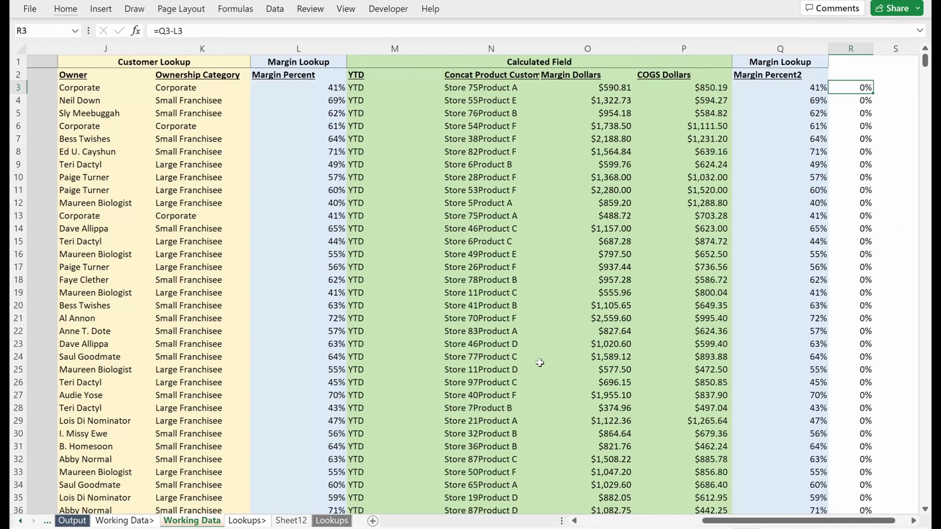
key("Left")
key("F2")
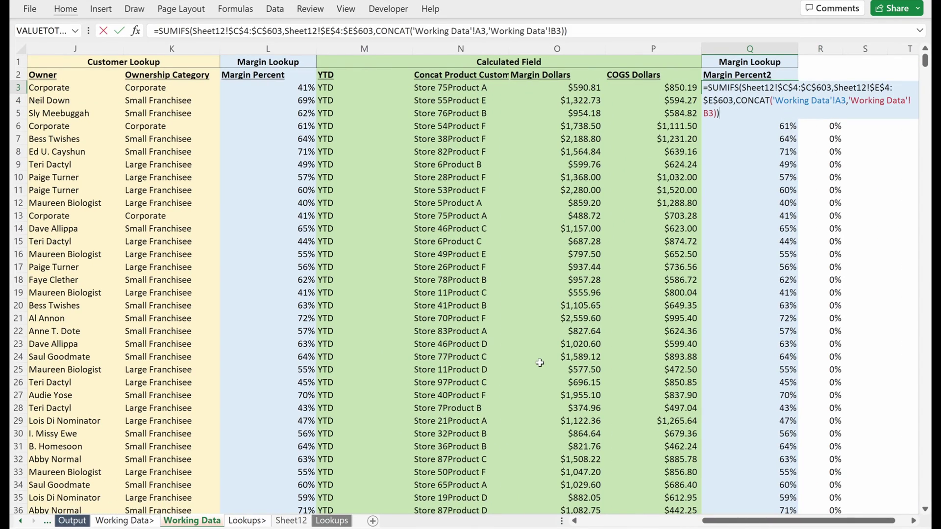
Replace the inline CONCAT criteria in Q3's SUMIFS with a reference to N3.
key("Left")
key("ctrl+shift+Left")
key("ctrl+shift+Left")
key("ctrl+shift+Left")
key("ctrl+shift+Left")
key("ctrl+shift+Left")
key("ctrl+shift+Left")
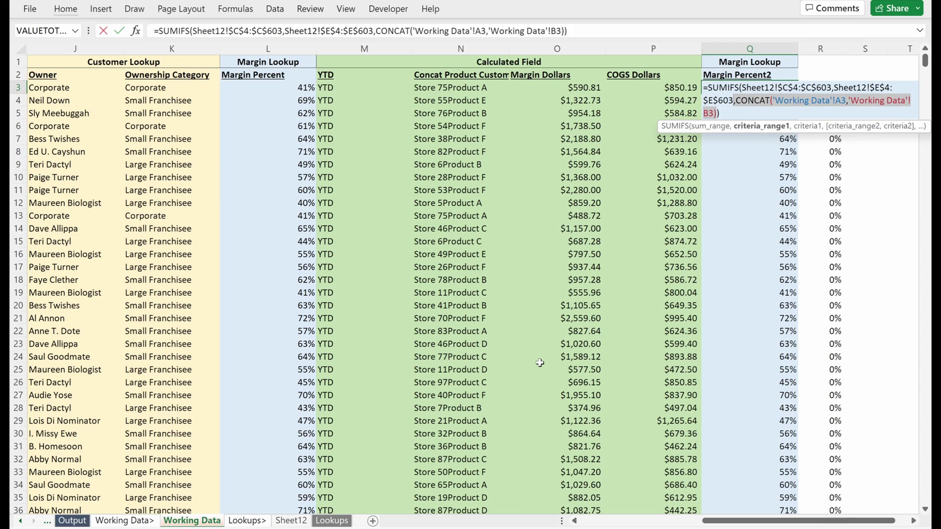
key("Delete")
key("Left")
key("Left")
key("Left")
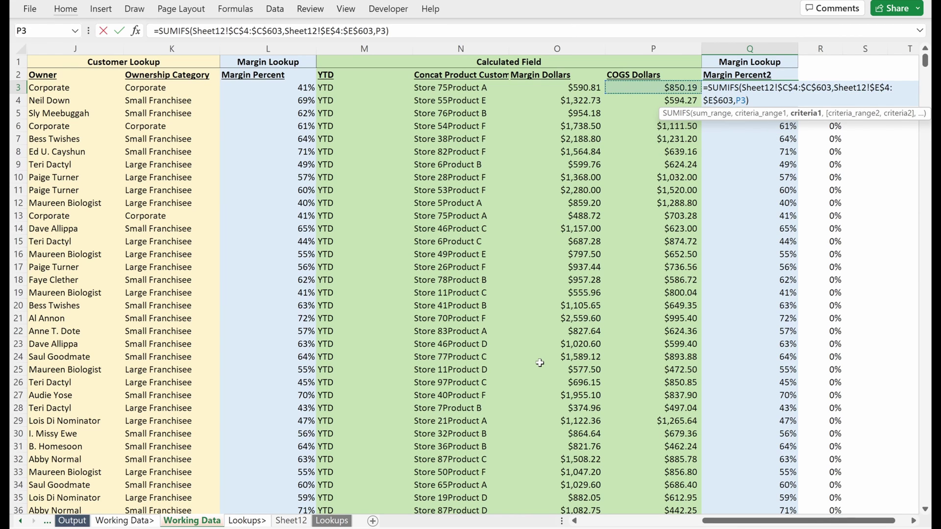
key("Return")
key("Up")
Check the revised SUMIFS formulas in Q4 through Q6, then re-read Q3.
key("Down")
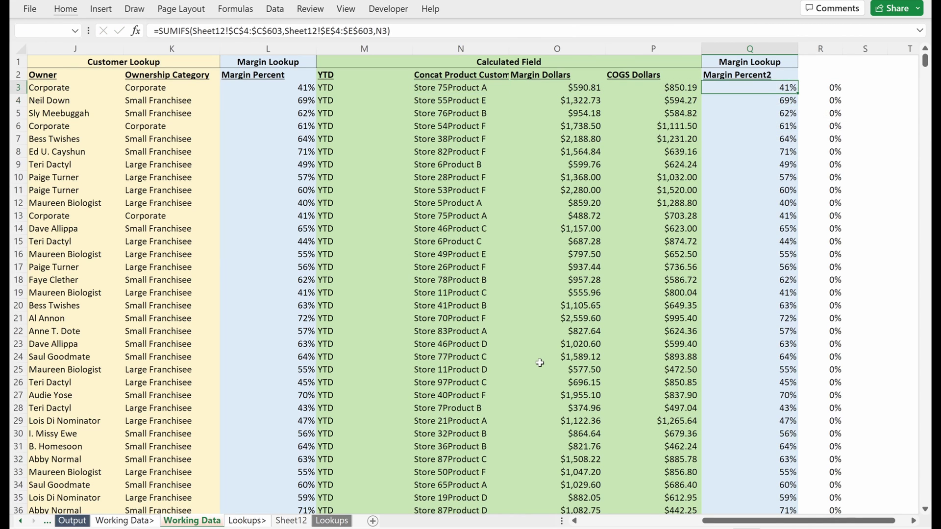
key("F2")
key("Return")
key("F2")
key("Return")
key("F2")
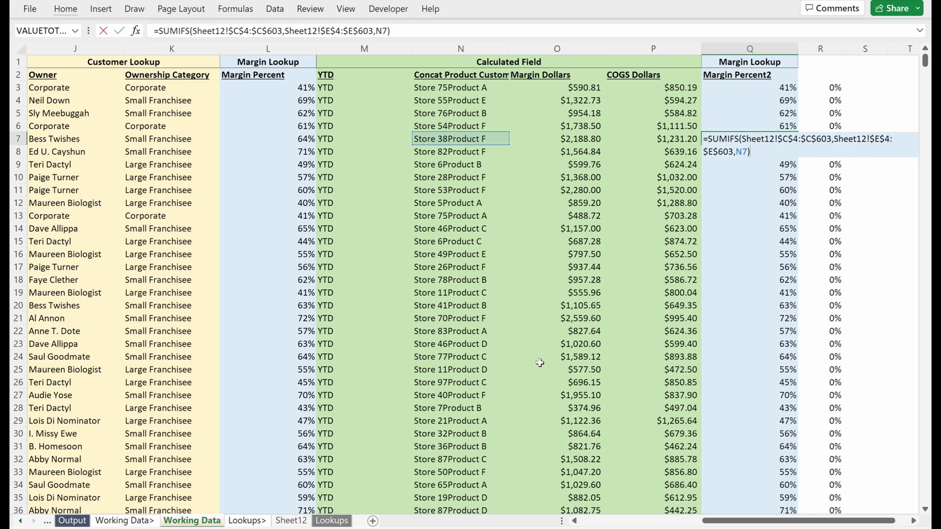
key("Escape")
key("Up")
key("Up")
key("Up")
key("F2")
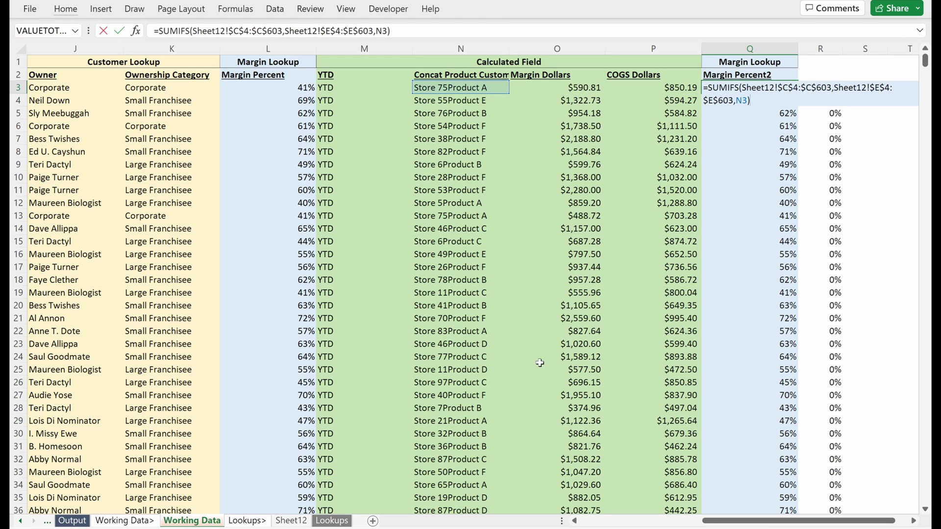
key("Escape")
Look over the Store and Concat columns, then recheck the Q3–Q5 formulas.
key("Left")
key("Left")
key("Left")
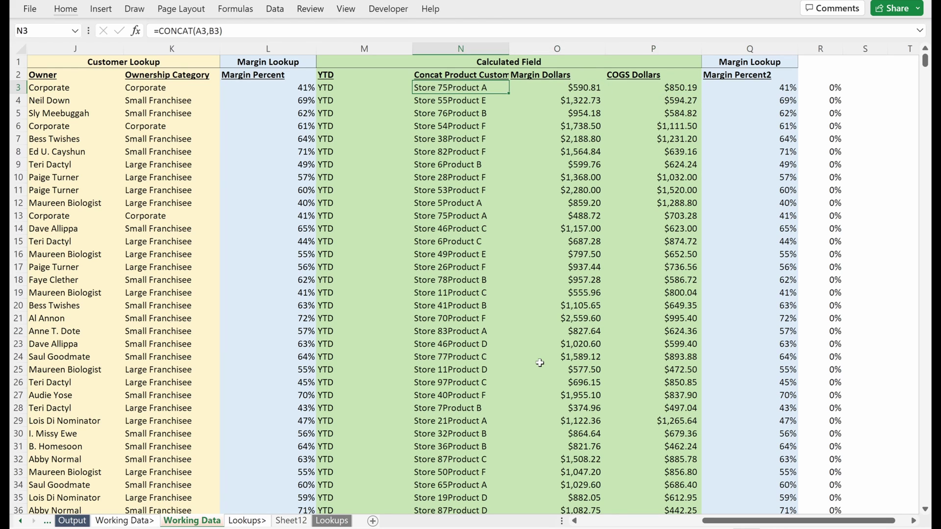
key("ctrl+Left")
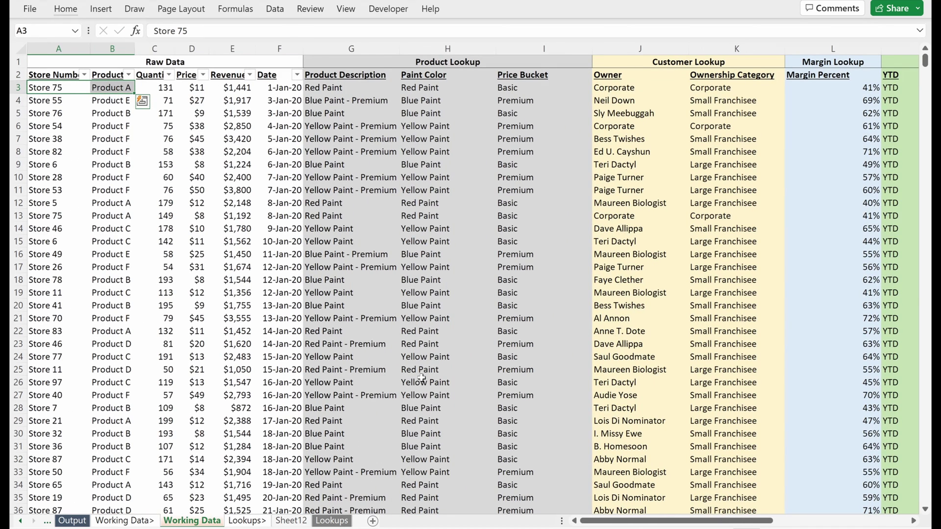
key("ctrl+Right")
key("Left")
key("F2")
key("Return")
key("F2")
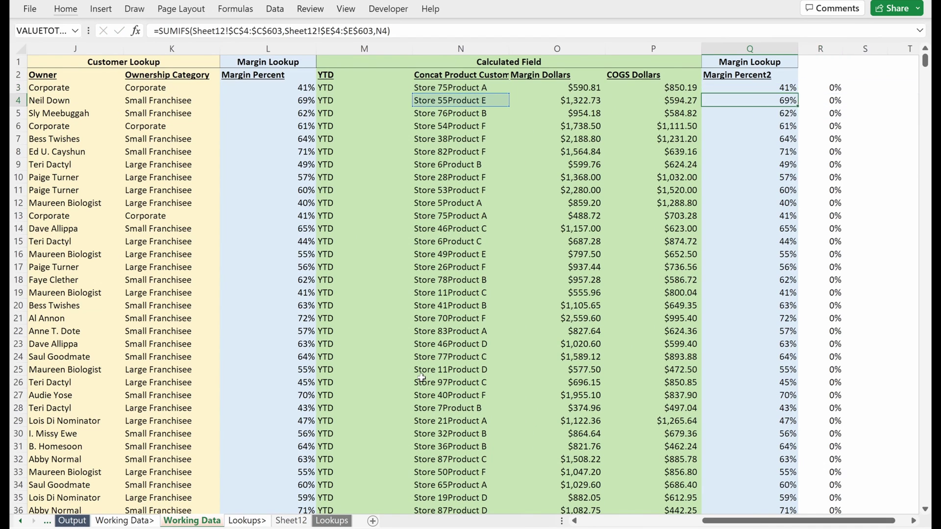
key("Return")
key("F2")
key("Escape")
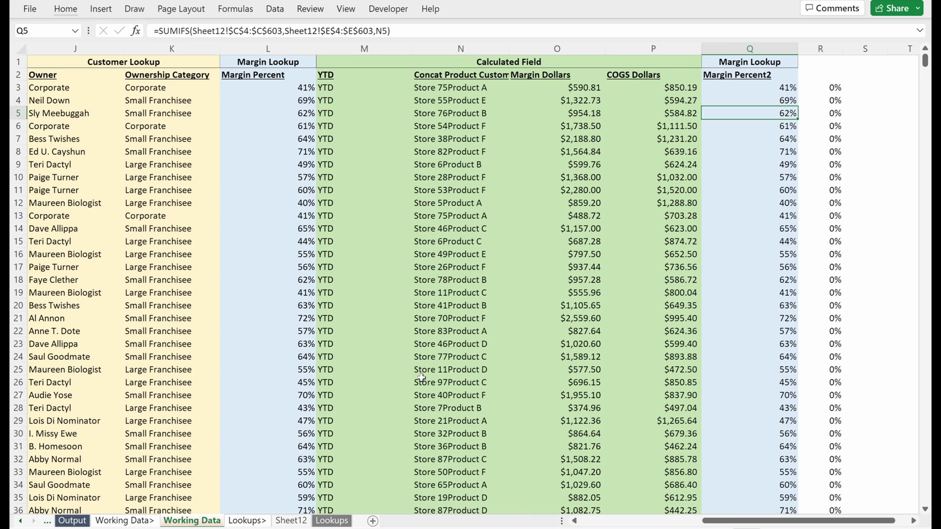
key("Up")
key("Up")
Start an INDEX in Q3 over the values range Sheet12!$C$4:$C$603.
key("F2")
key("Escape")
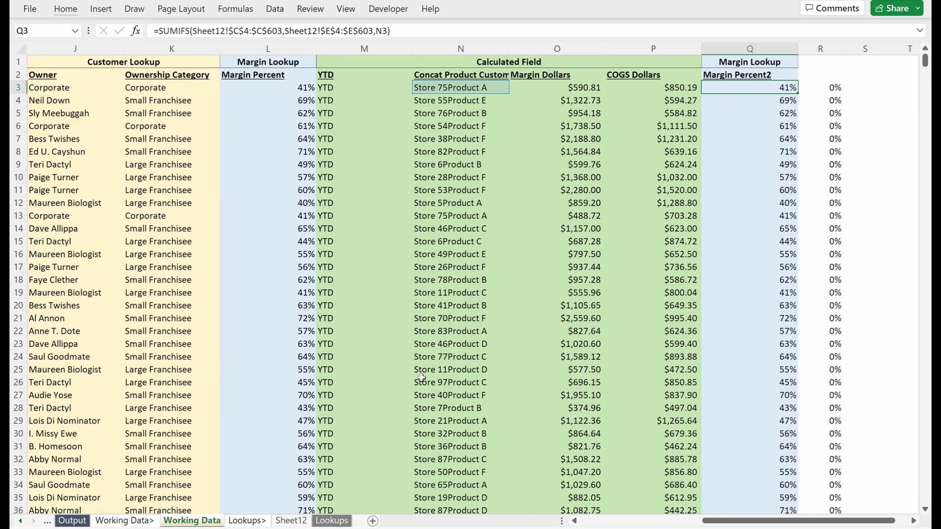
type("=ind")
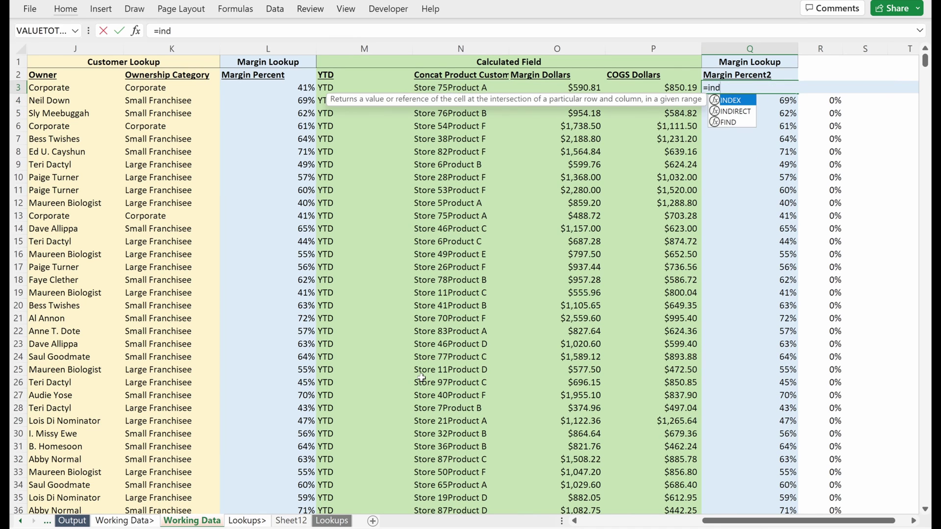
key("Tab")
key("ctrl+Page_Down")
key("ctrl+Page_Down")
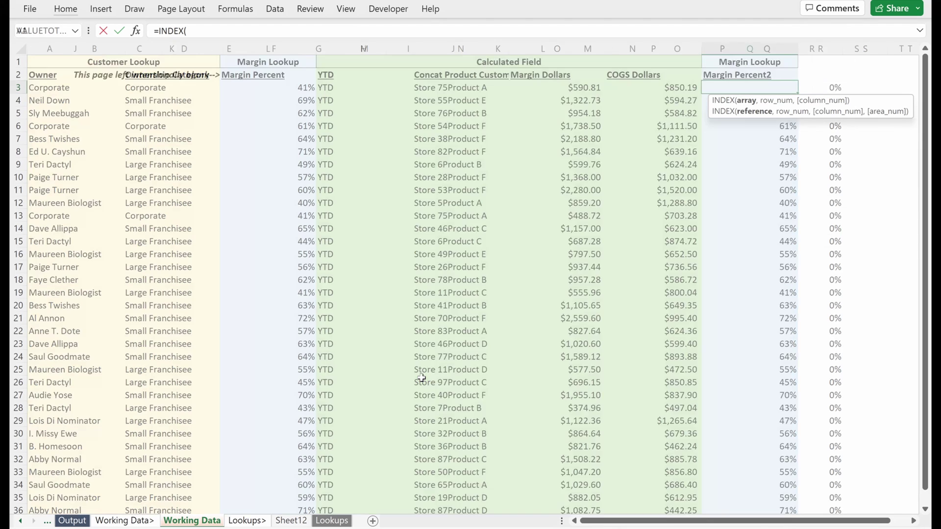
key("Down")
key("Right")
key("Down")
key("Up")
key("Right")
key("ctrl+shift+Down")
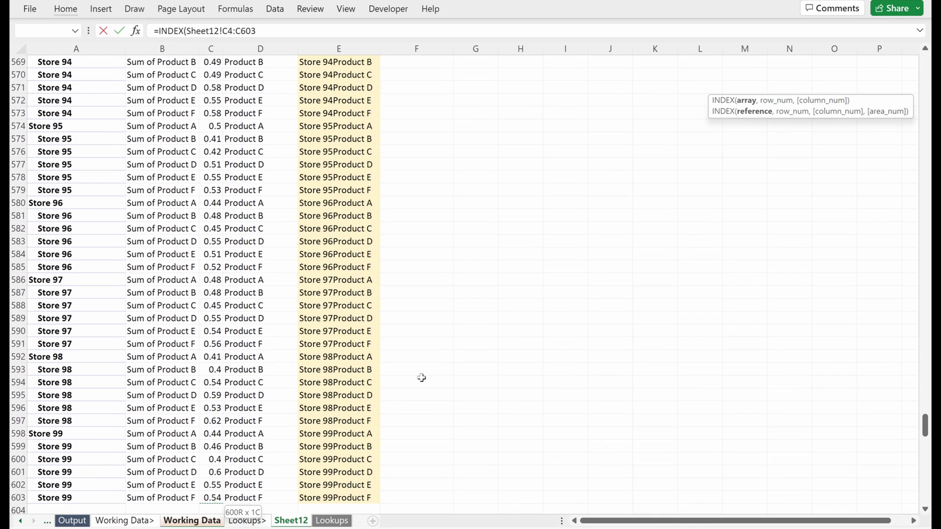
key("F4")
Add a MATCH on the concat key 'Working Data'!N3.
type(",m")
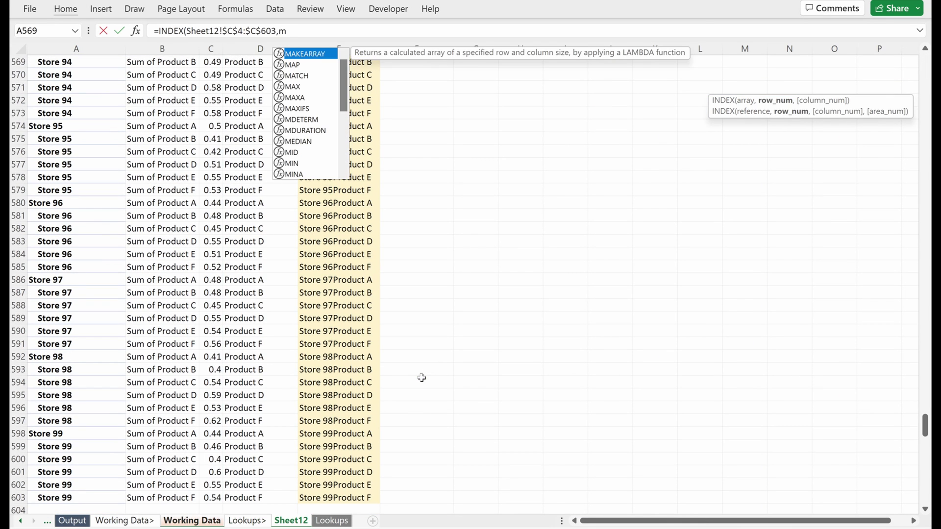
type("at")
key("Tab")
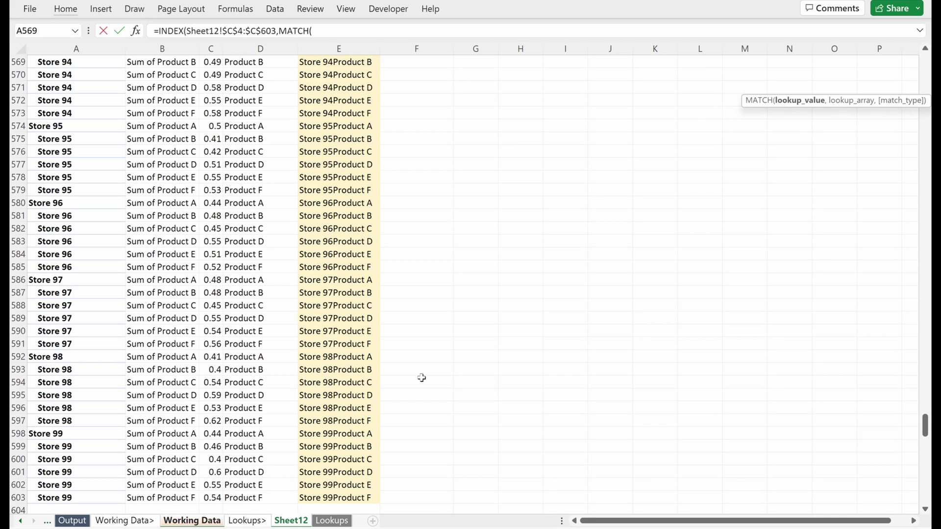
key("ctrl+Page_Up")
key("ctrl+Page_Up")
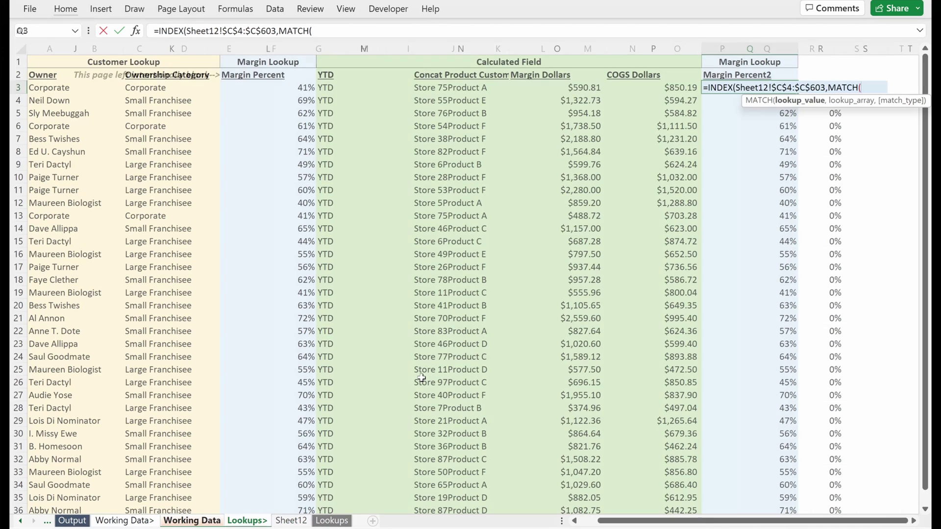
key("Left")
key("Left")
key("Left")
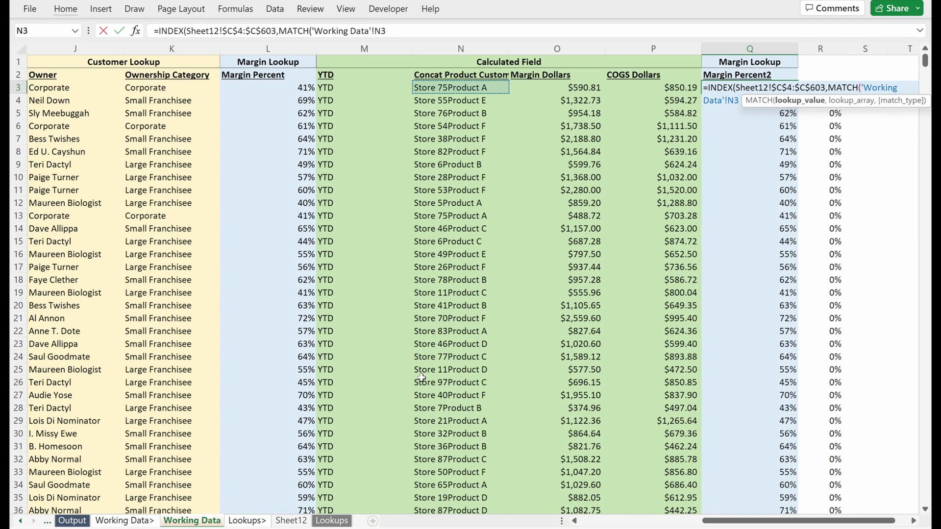
type(",")
Match against Sheet12!$E$4:$E$603 with exact match 0 and enter the formula.
key("ctrl+Page_Down")
key("ctrl+Page_Down")
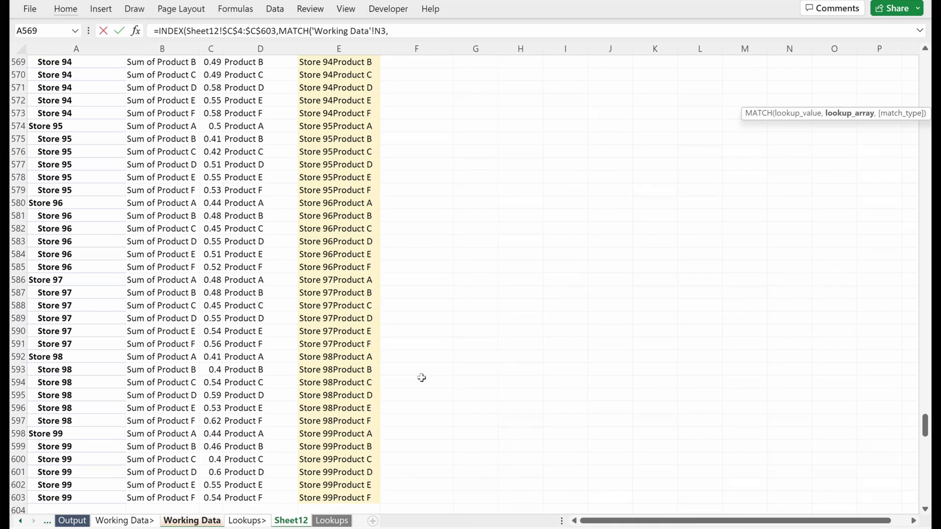
key("Right")
key("Right")
key("Right")
key("Right")
key("ctrl+Up")
key("Down")
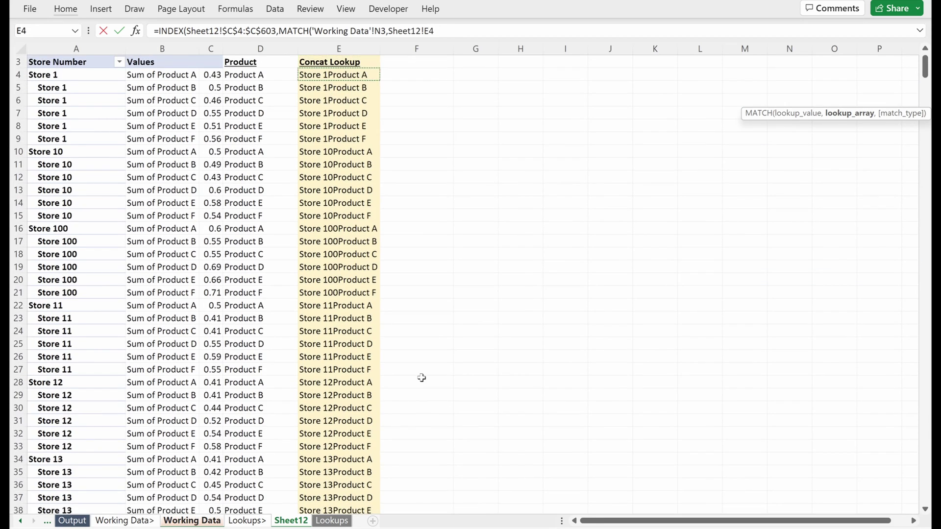
key("ctrl+shift+Down")
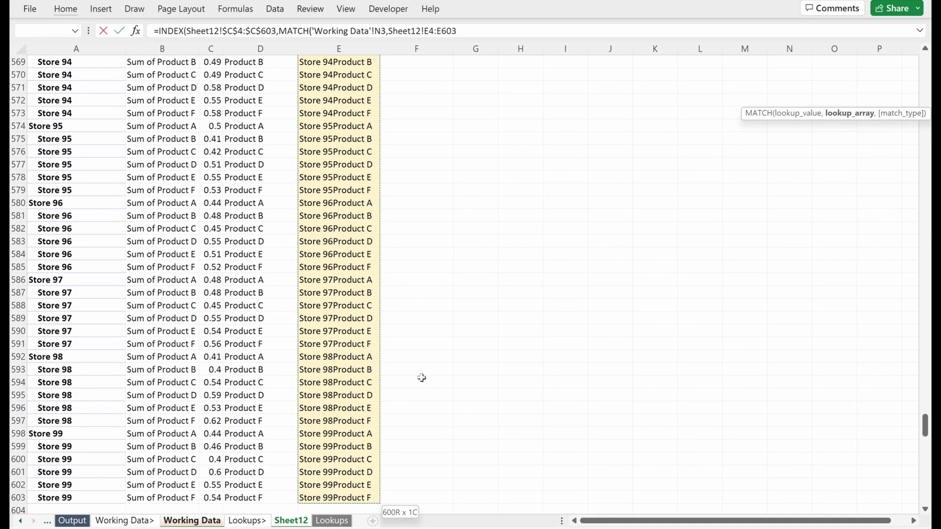
key("F4")
type(",0))")
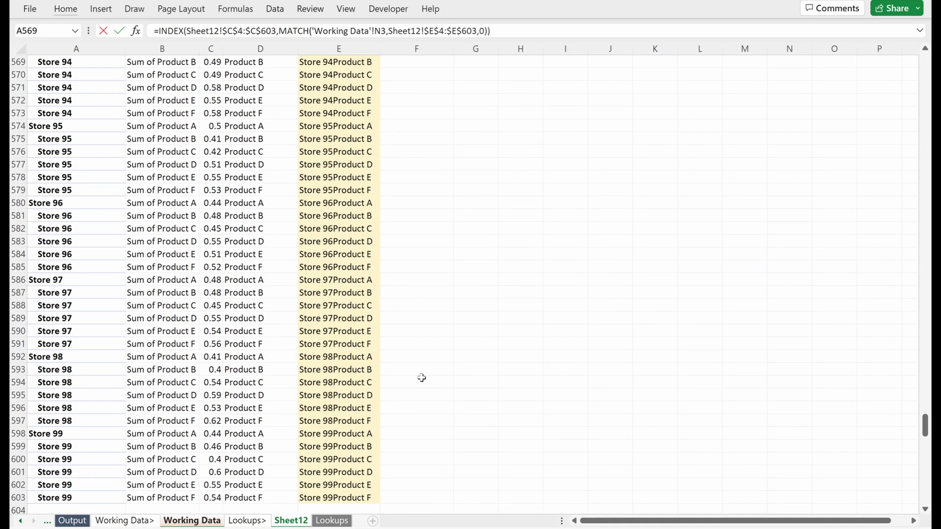
key("Return")
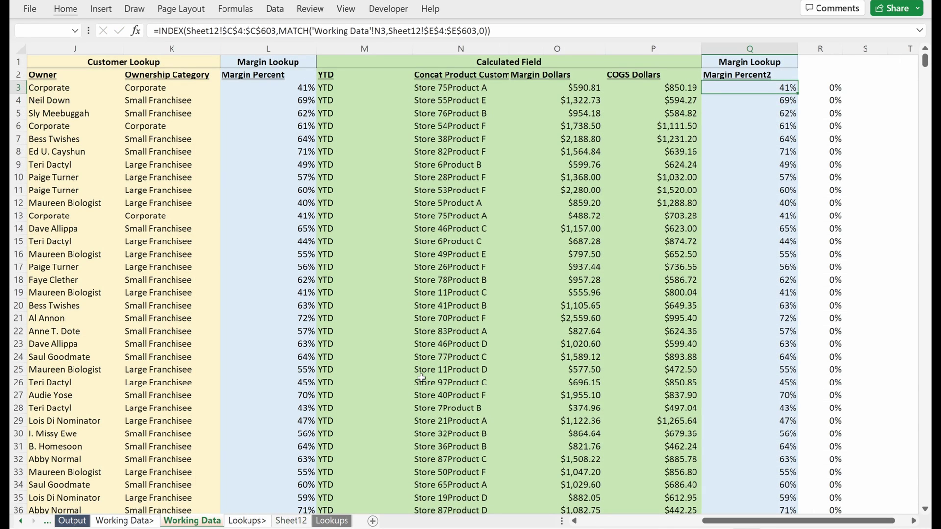
Verify the difference column stays 0% down to R7, then return to Q3.
key("Right")
key("F2")
key("Return")
key("F2")
key("Return")
key("F2")
key("Return")
key("F2")
key("Return")
key("F2")
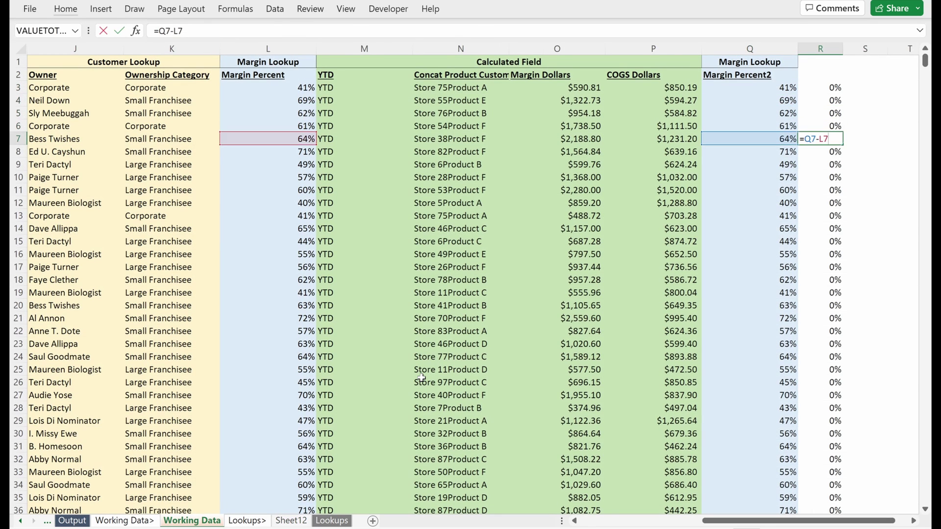
key("Return")
key("F2")
key("Escape")
key("Left")
key("ctrl+Up")
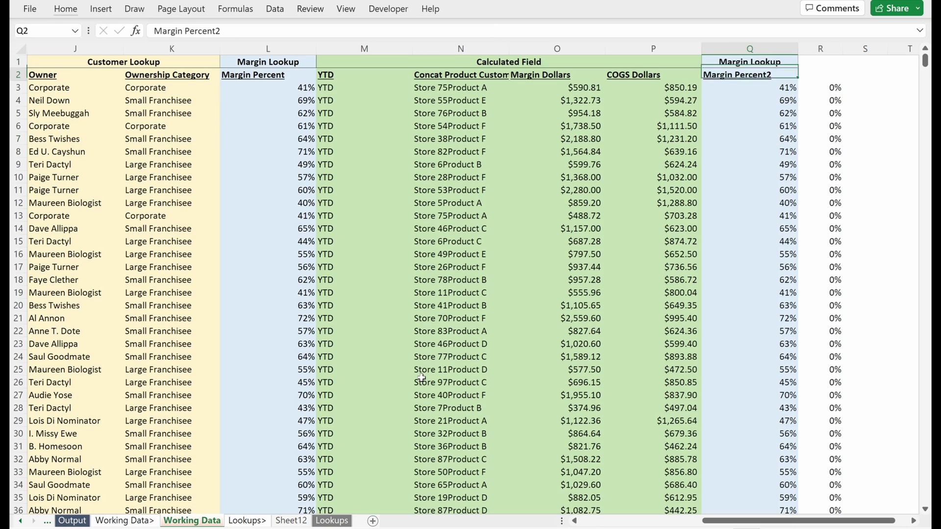
key("Down")
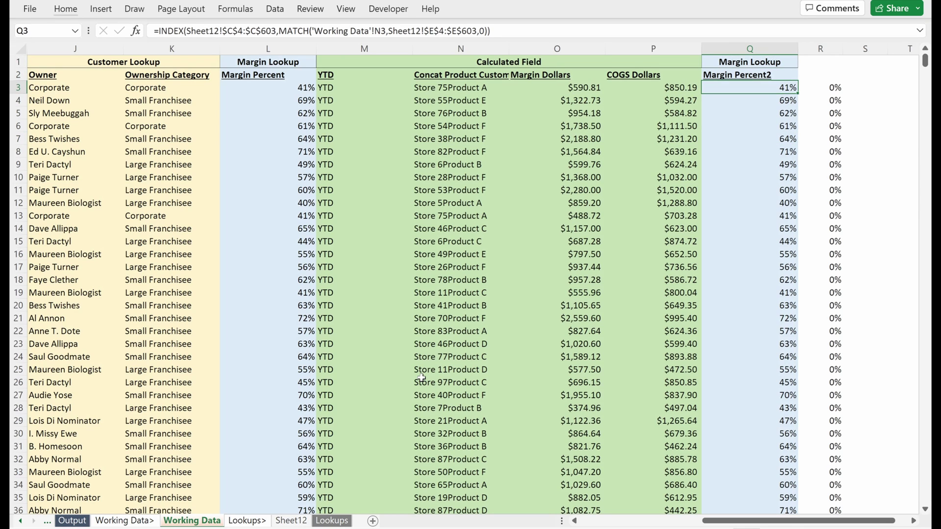